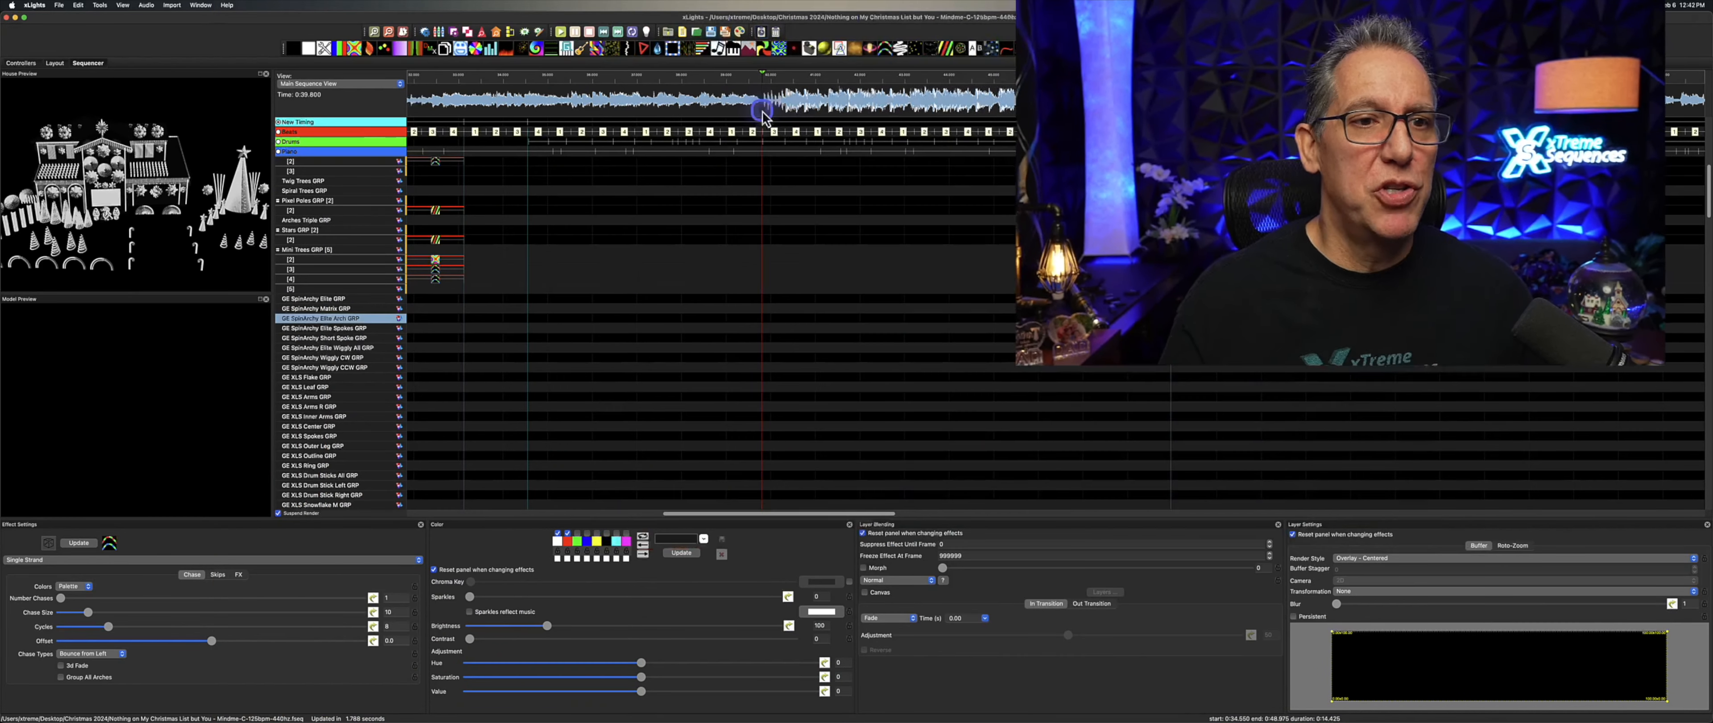
# Zoom the timeline in around the 0:40 mark and play a short passage of the song from there
pyautogui.click(771, 107)
pyautogui.scroll(1, 771, 108)
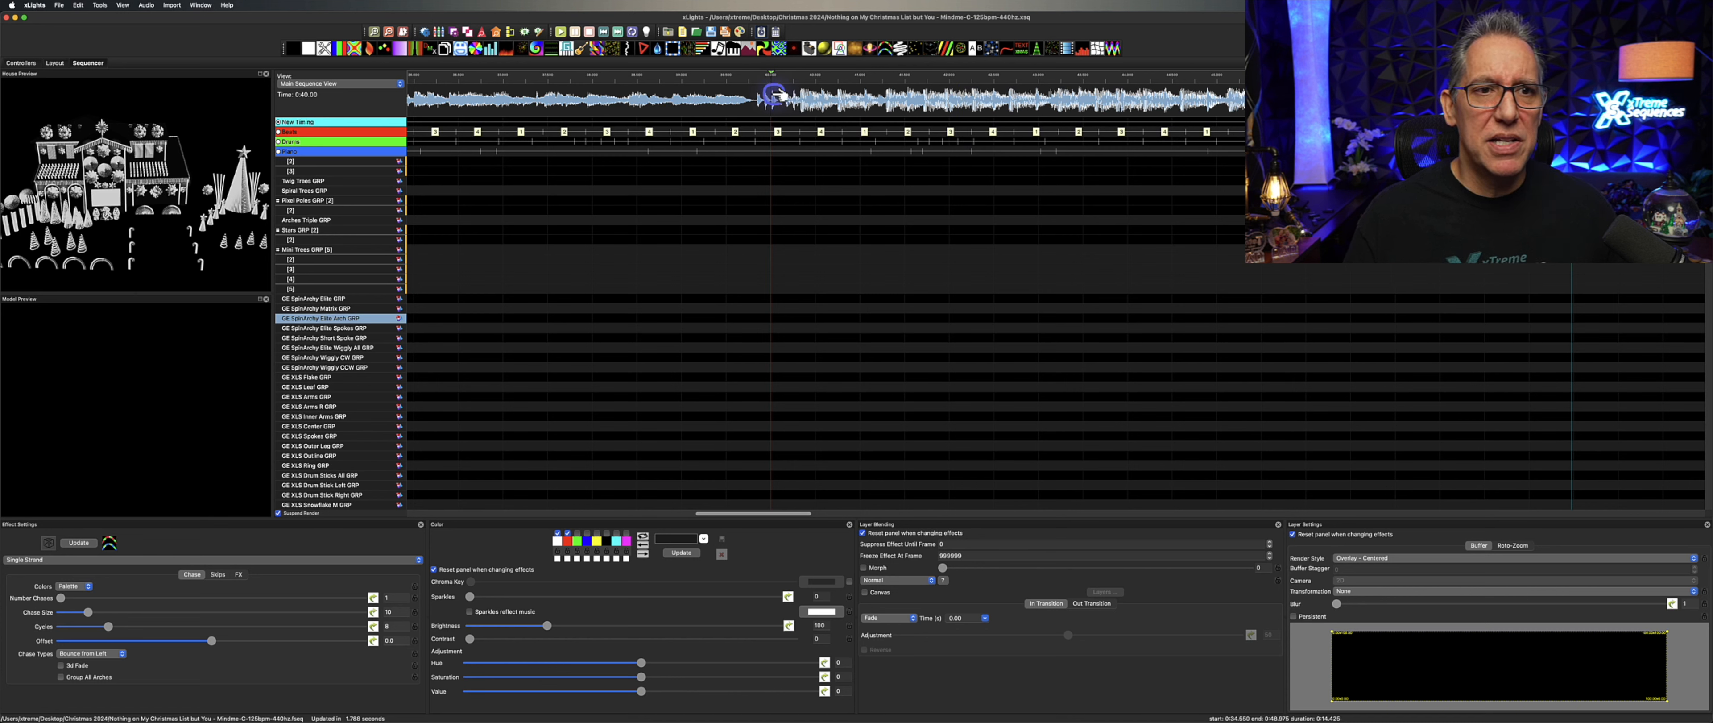
pyautogui.click(761, 86)
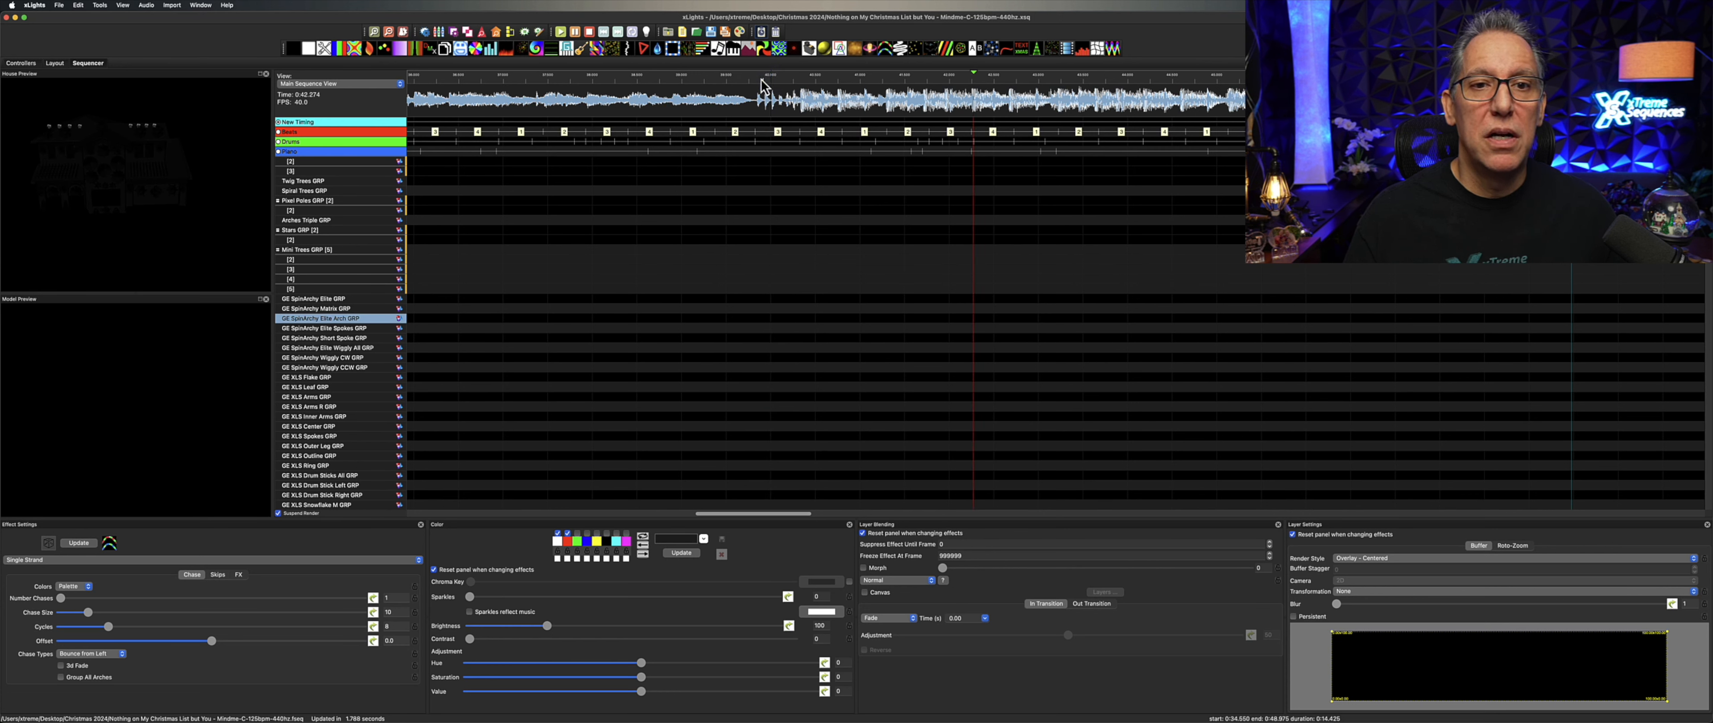
pyautogui.click(975, 142)
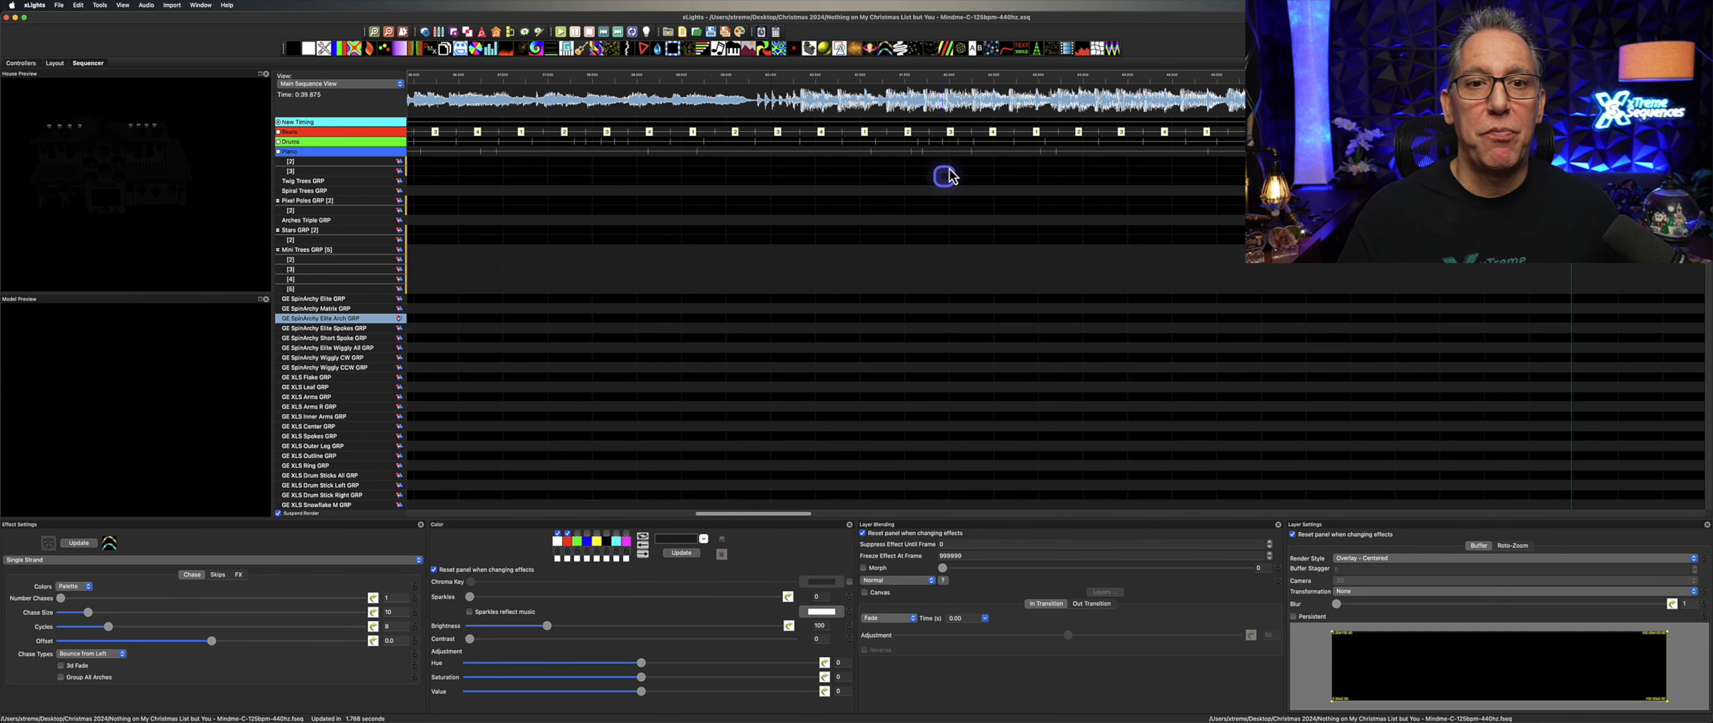
pyautogui.click(964, 142)
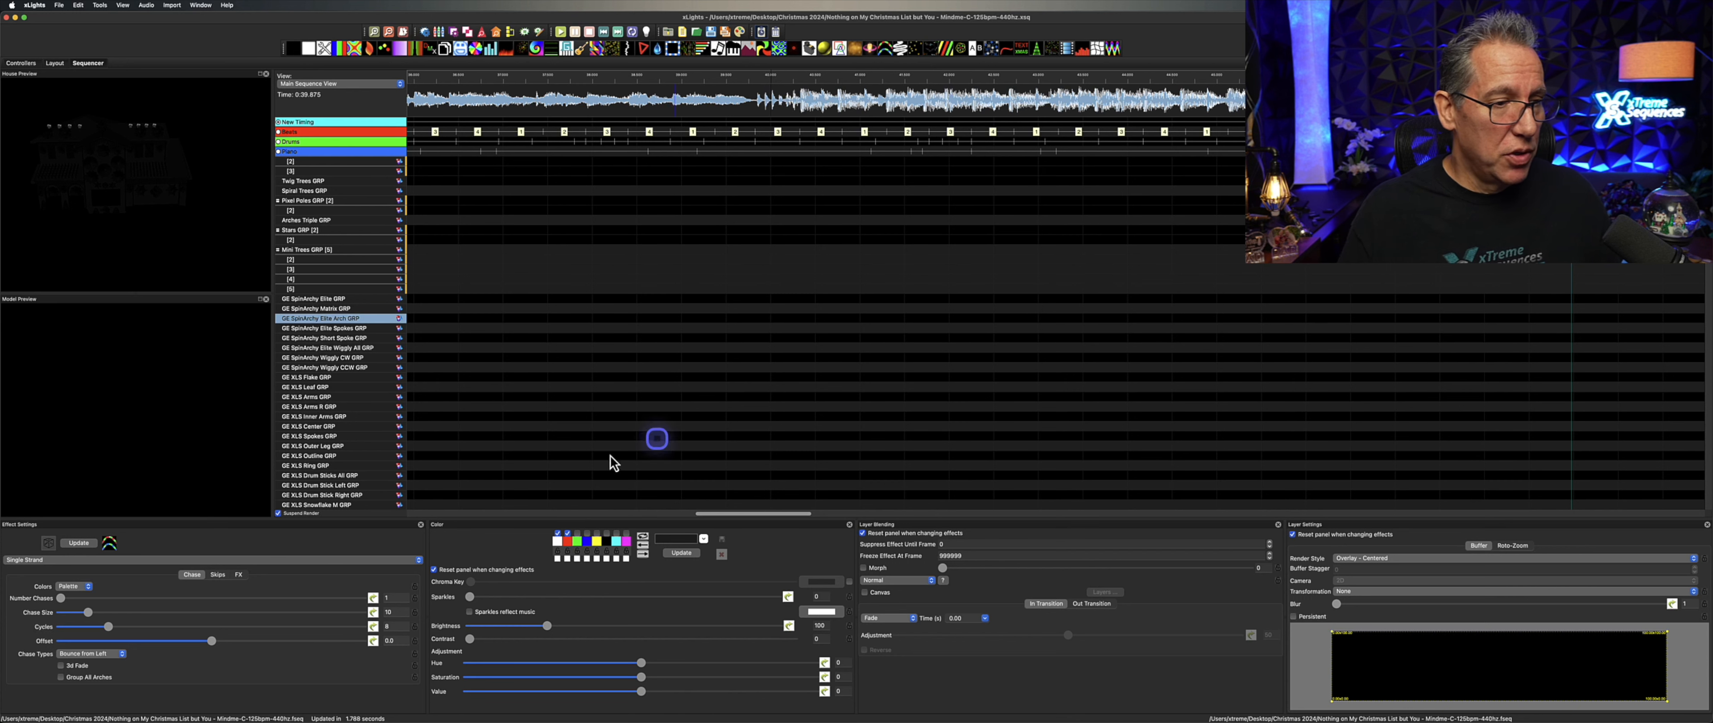
# Turn off Suspend Render and render the whole sequence
pyautogui.click(278, 513)
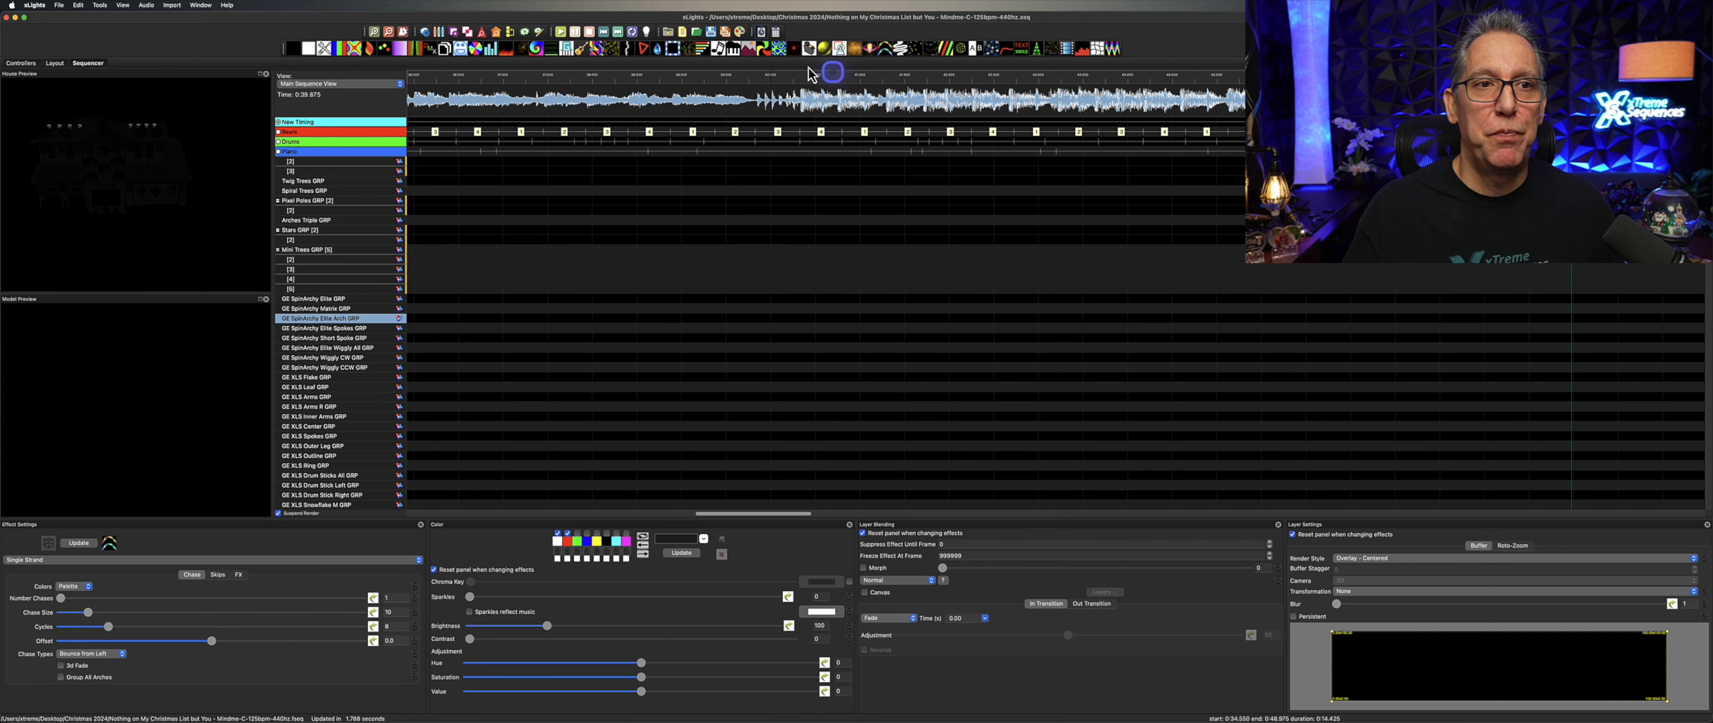
pyautogui.click(745, 34)
pyautogui.click(822, 201)
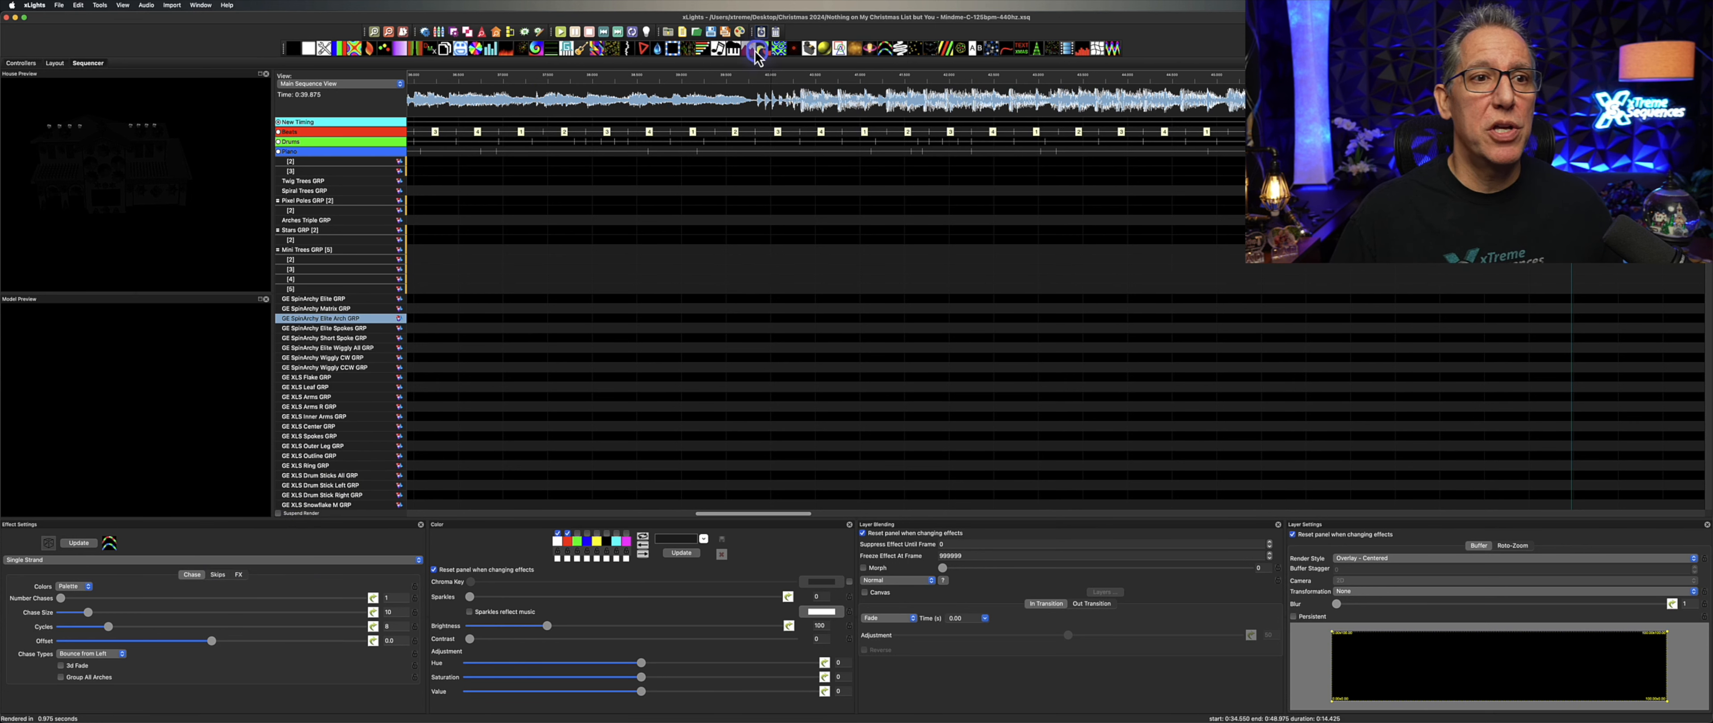
pyautogui.click(740, 31)
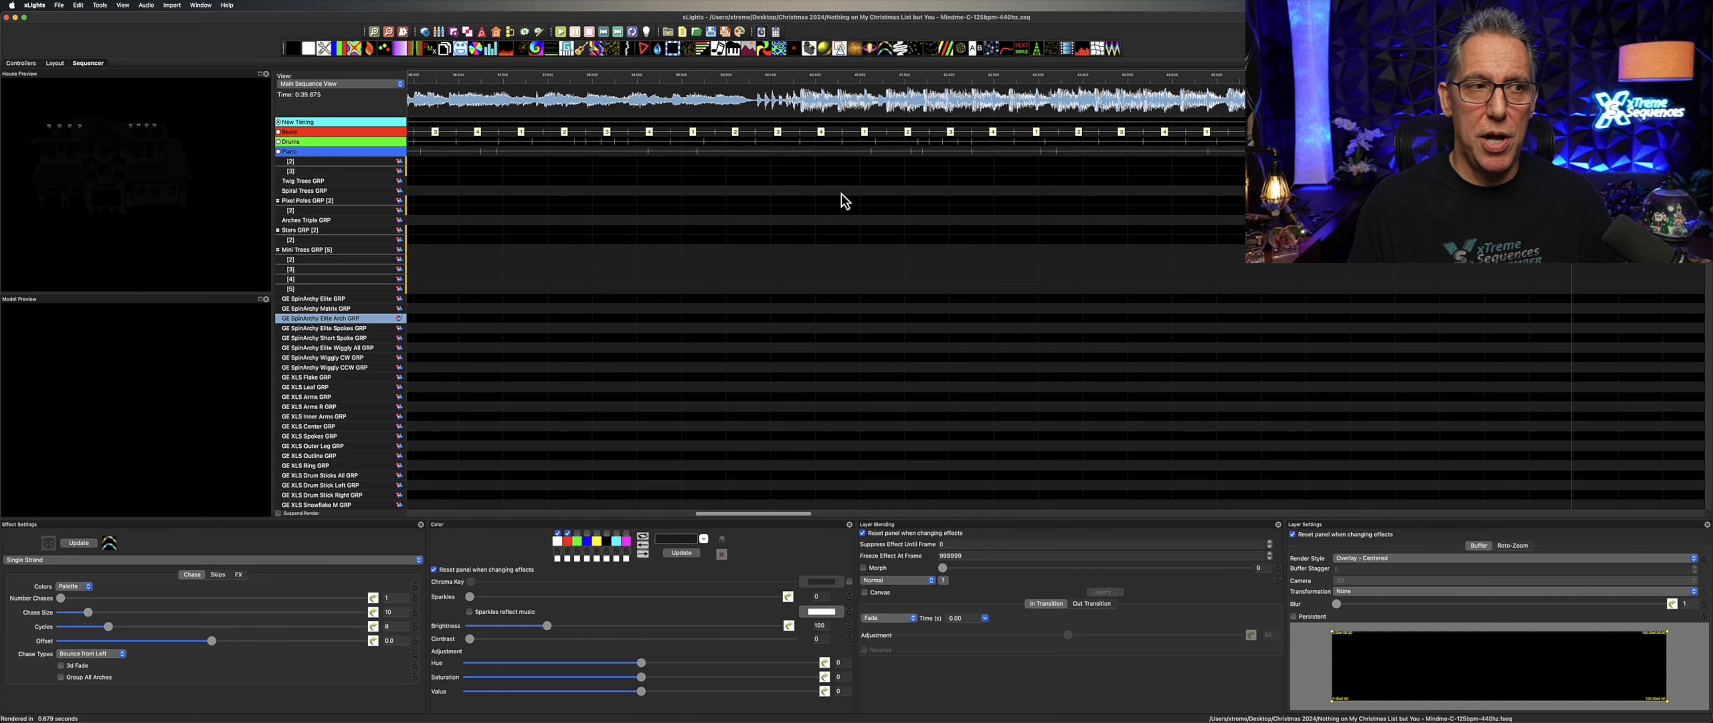
pyautogui.click(810, 185)
pyautogui.click(663, 227)
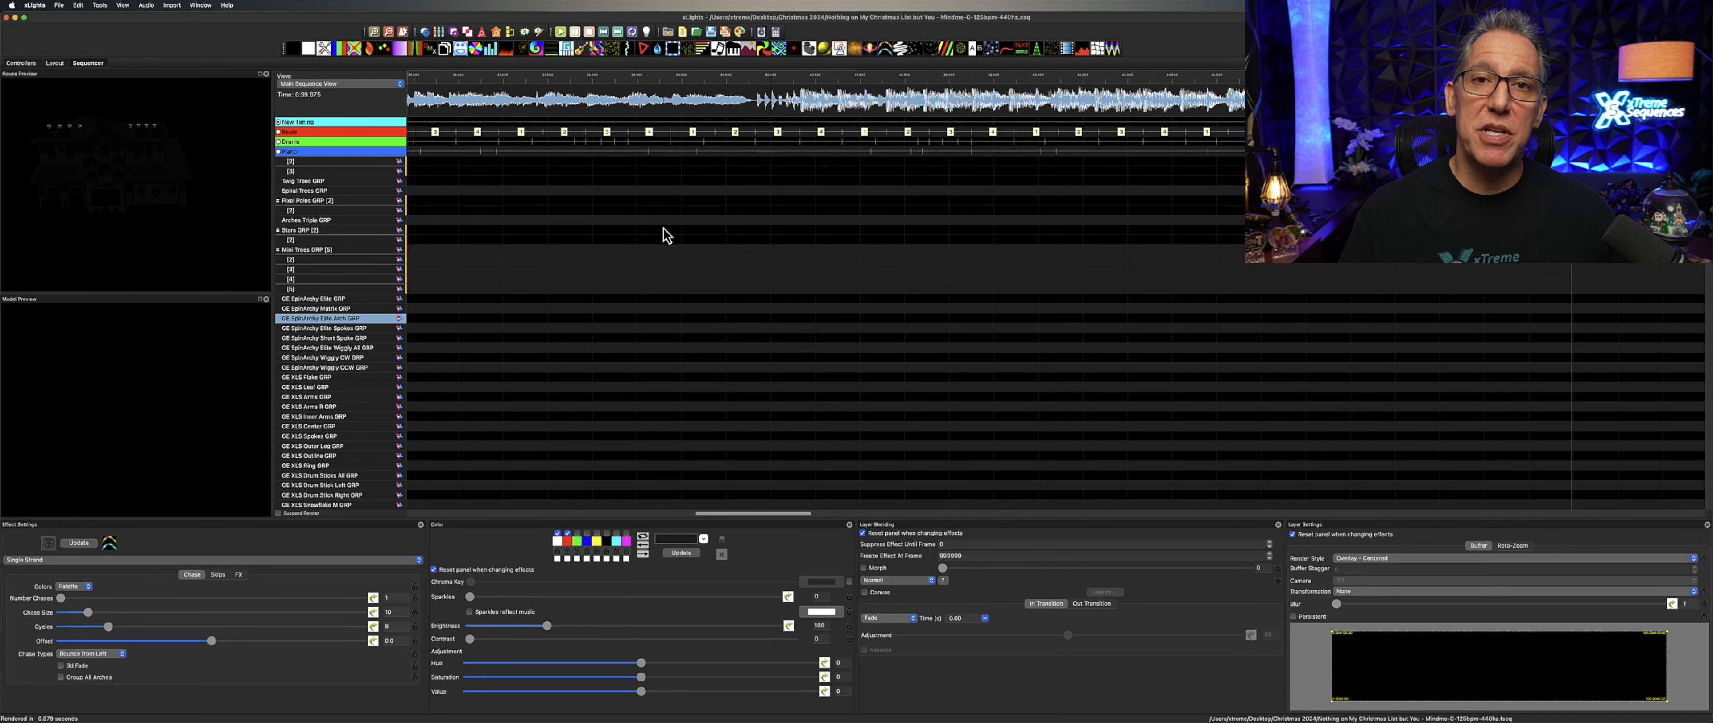
# Switch to the Layout view and run Check Sequence on the open sequence
pyautogui.scroll(-1, 667, 237)
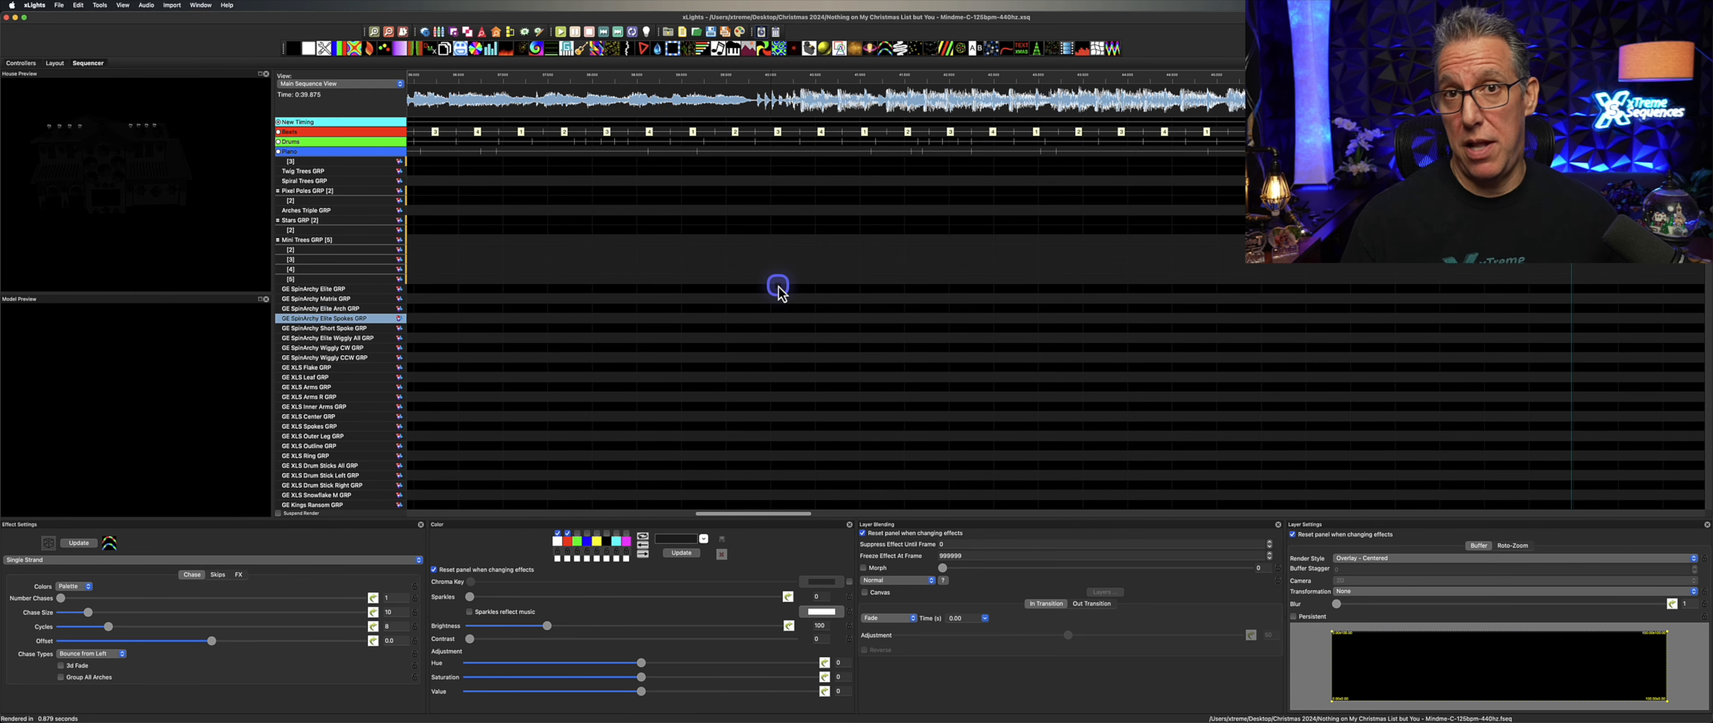
pyautogui.click(52, 64)
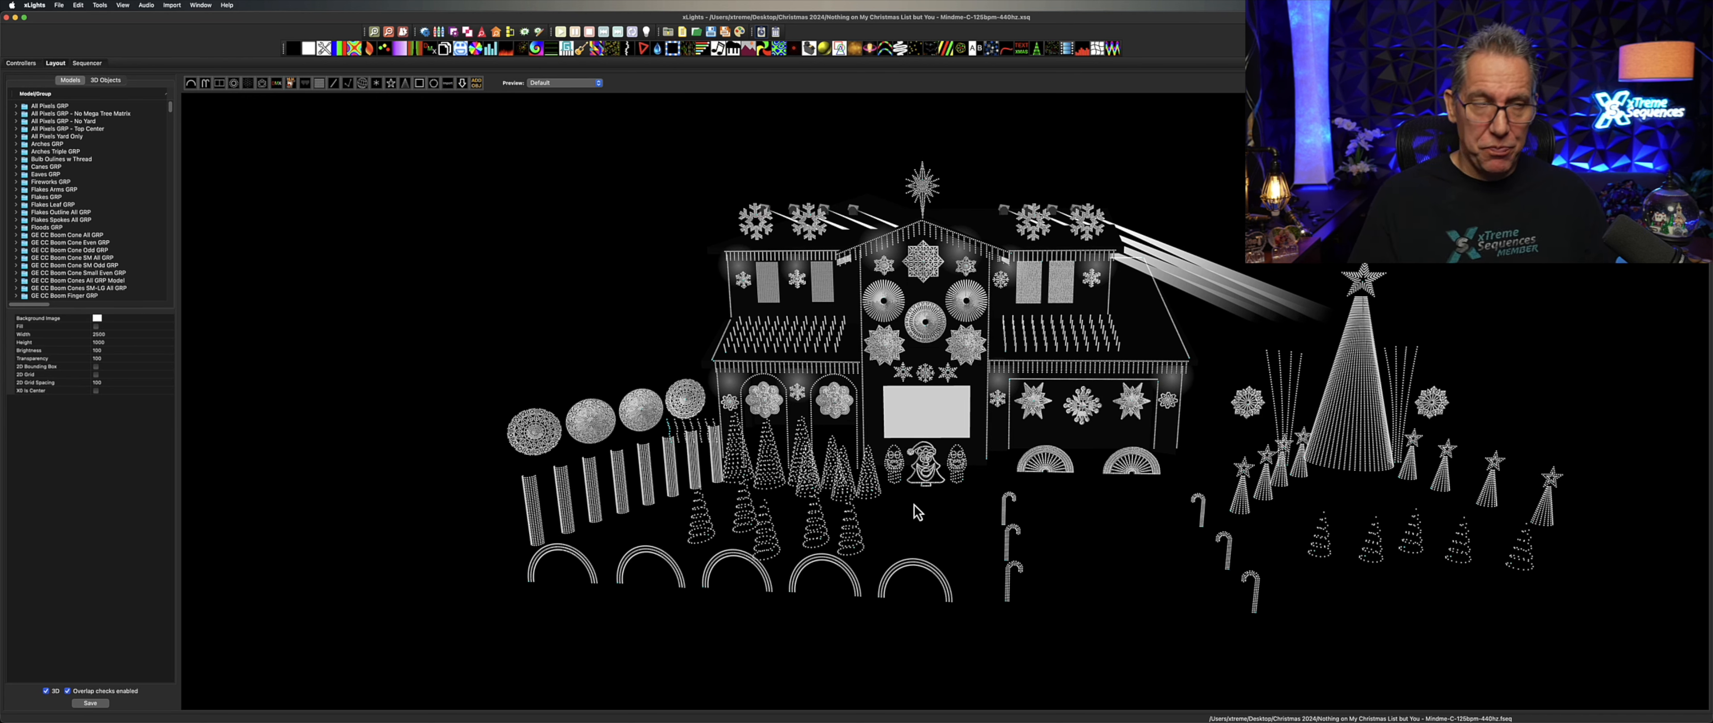
pyautogui.click(105, 7)
pyautogui.click(129, 34)
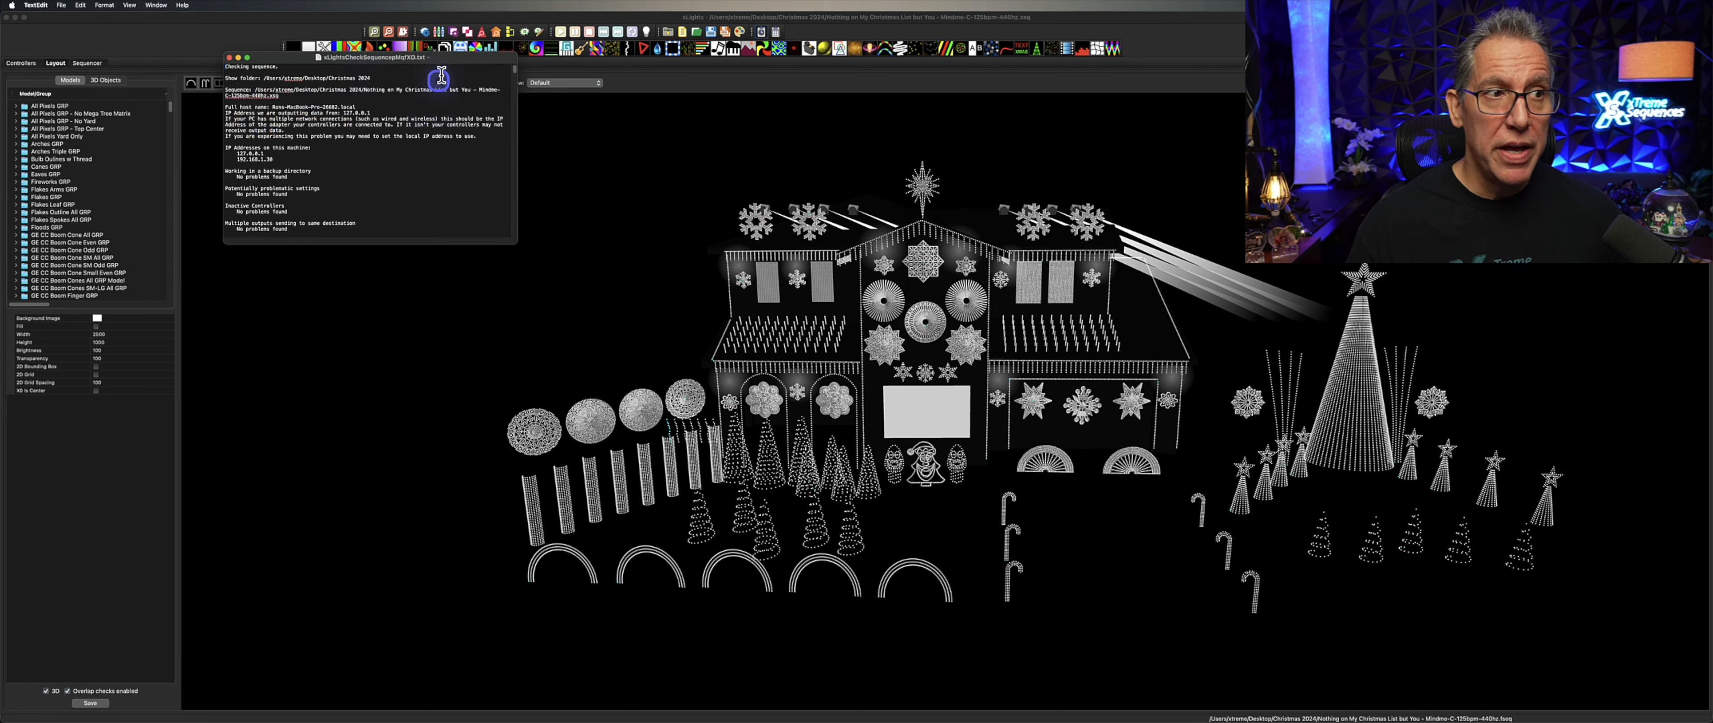
# Enlarge the sequence check report, review its controller and model entries, and close it
pyautogui.moveTo(450, 61); pyautogui.dragTo(464, 51)
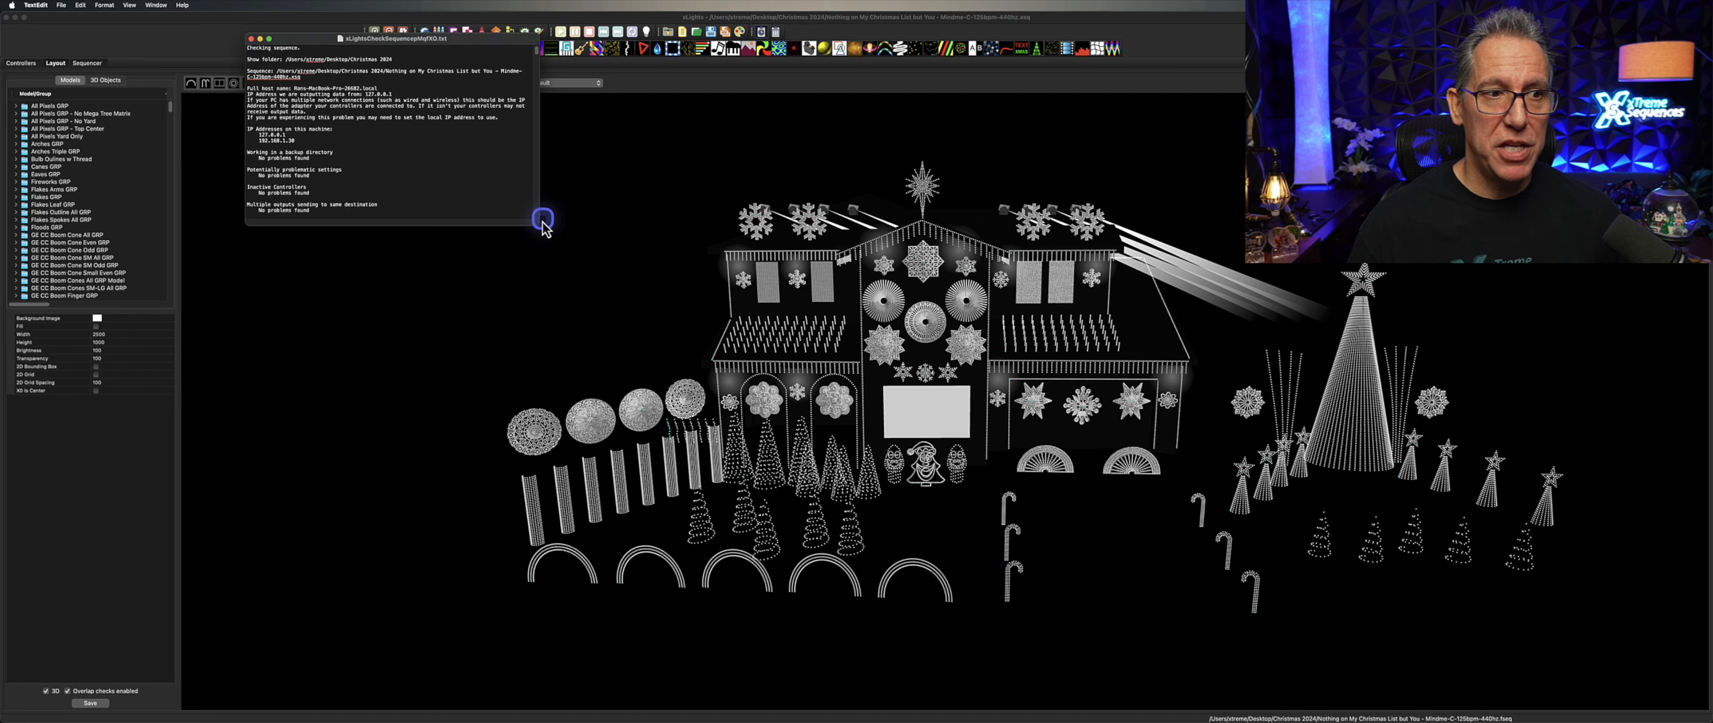
pyautogui.moveTo(539, 225); pyautogui.dragTo(889, 556)
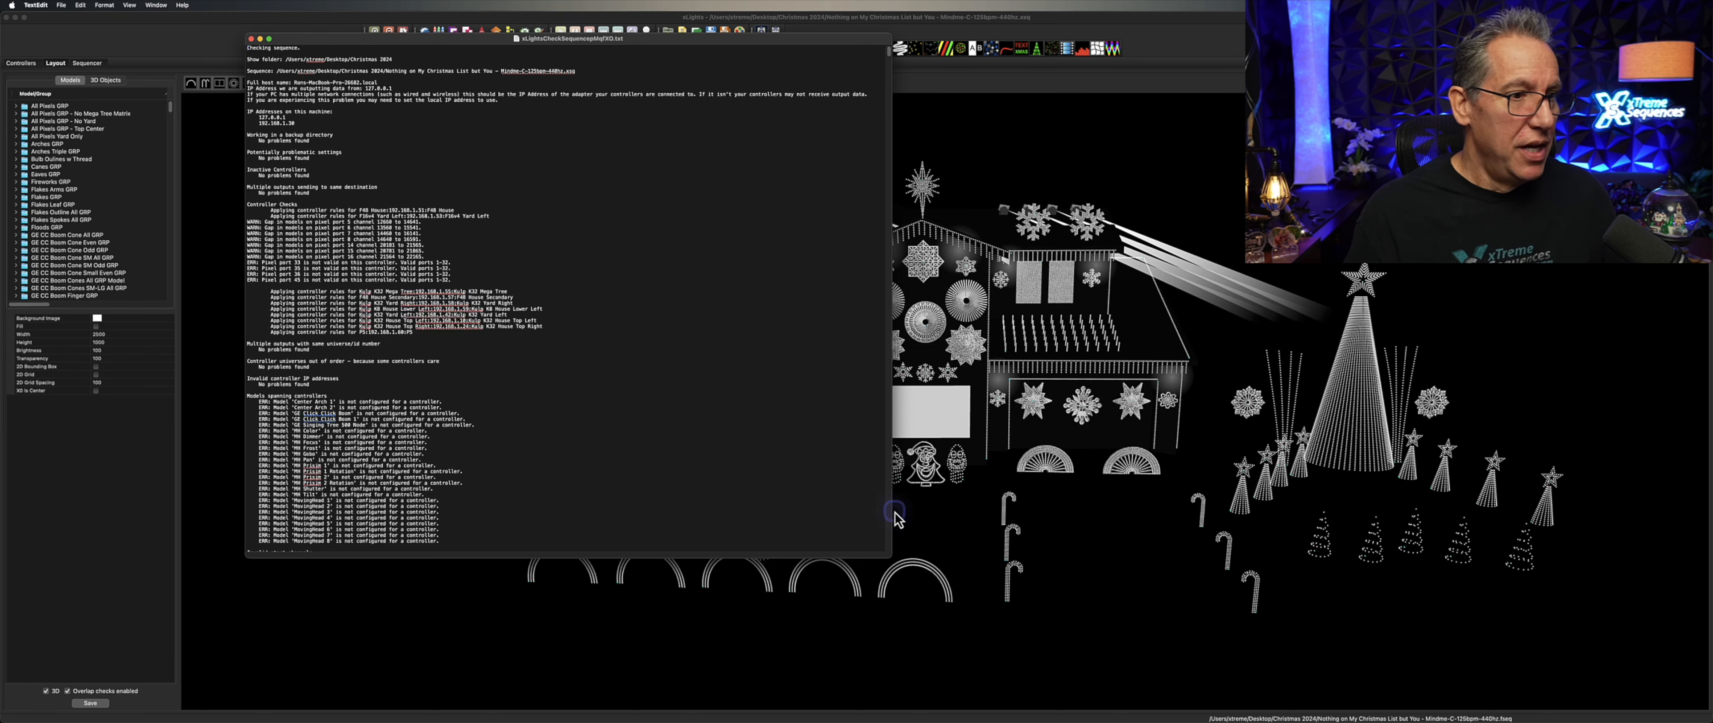
pyautogui.click(758, 470)
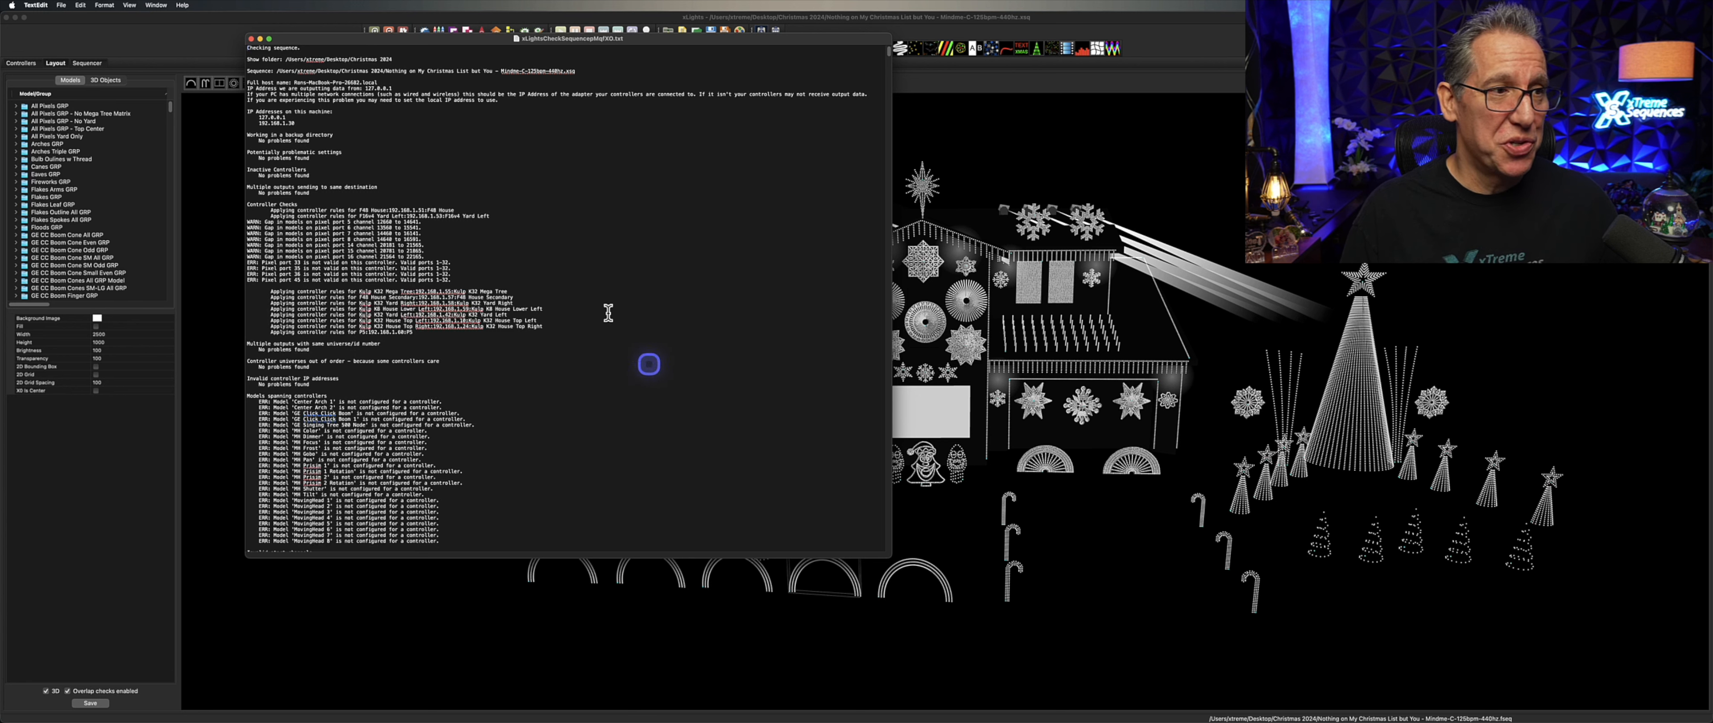
pyautogui.scroll(-5, 672, 386)
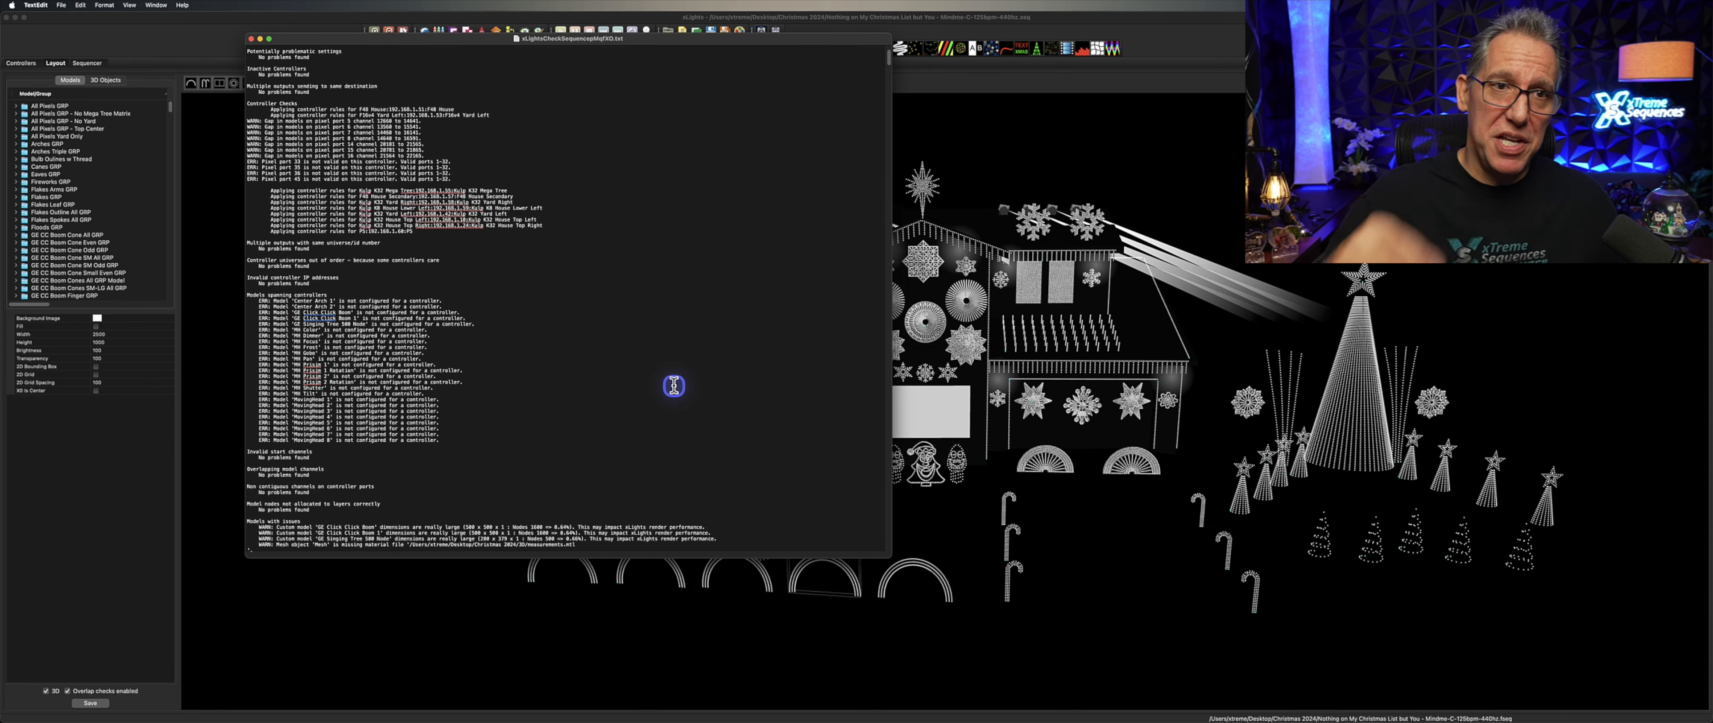
pyautogui.scroll(5, 609, 307)
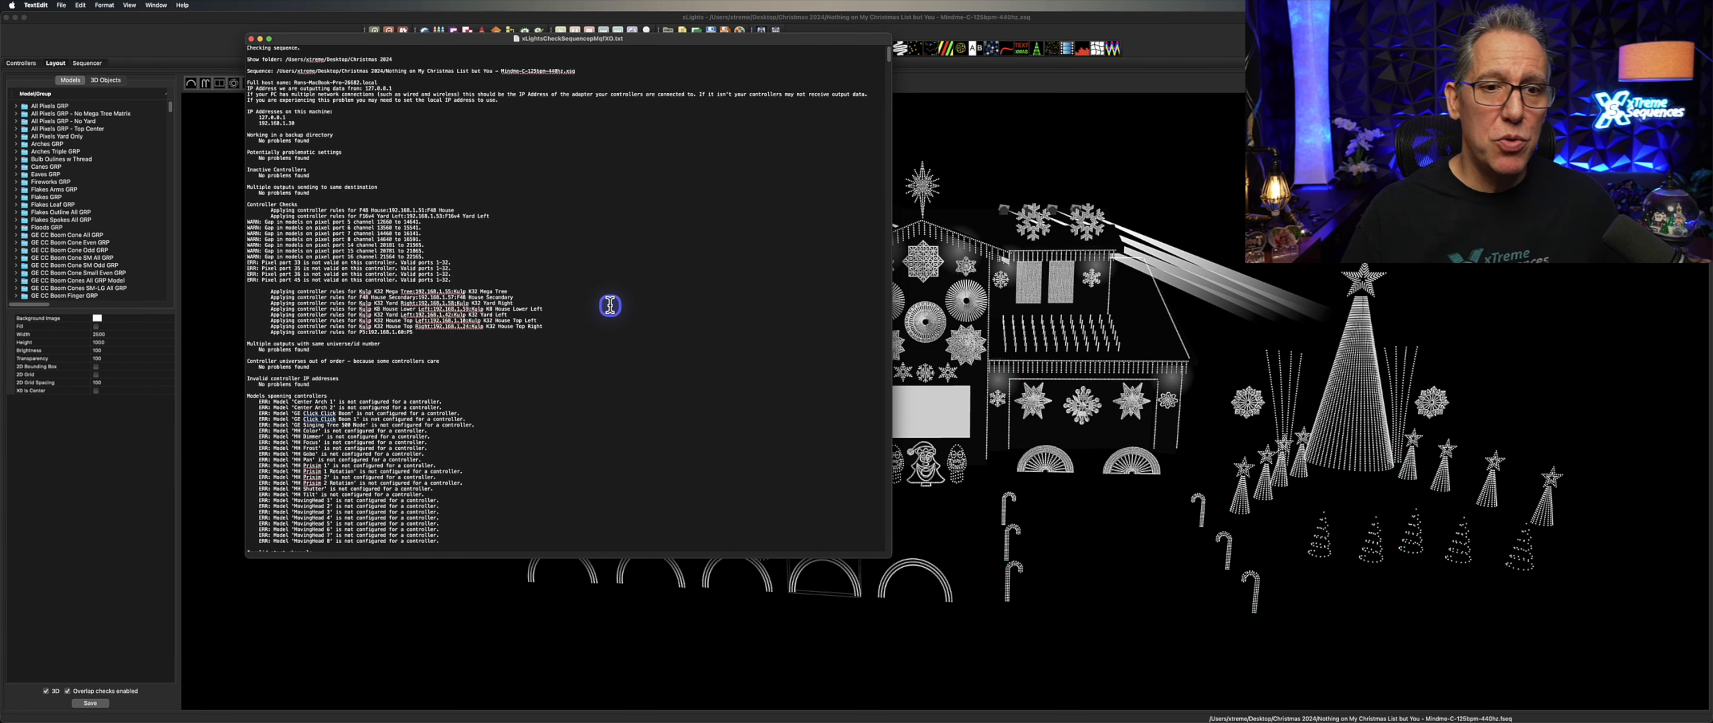
pyautogui.click(251, 38)
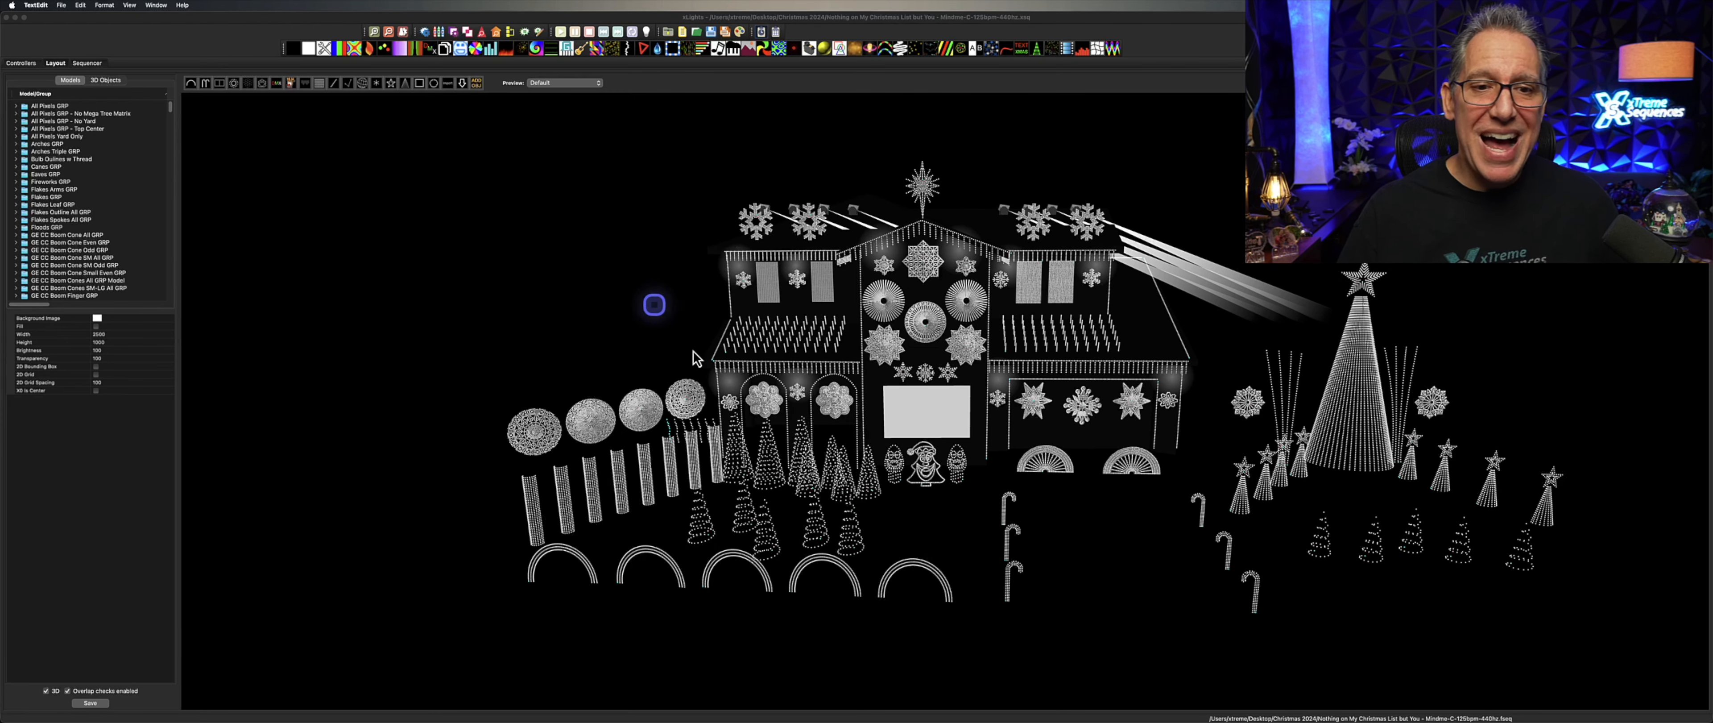
# Select the GE Click Click Boom 1 model to inspect its controller connection, then deselect it
pyautogui.click(580, 436)
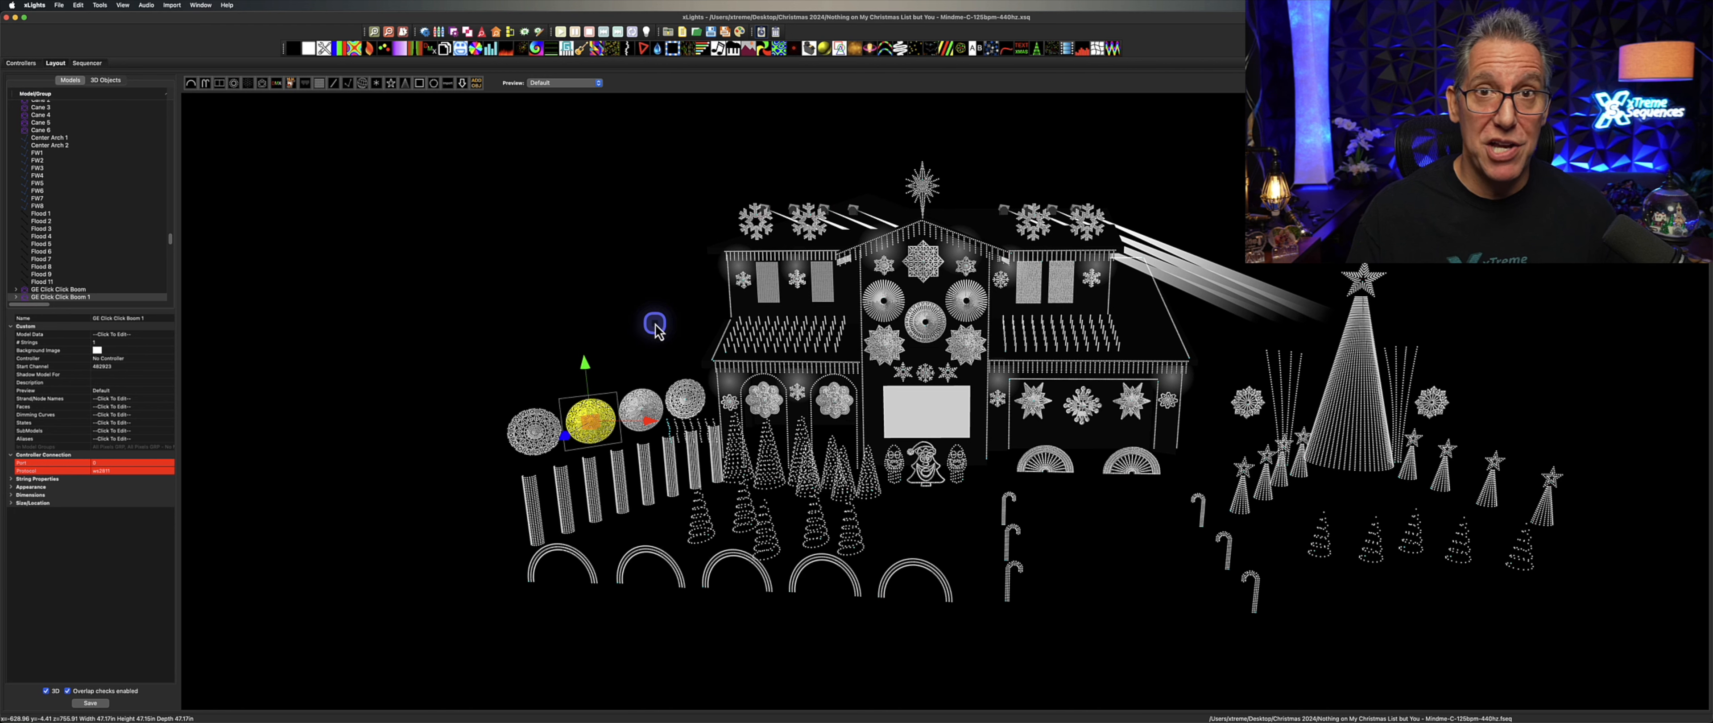
pyautogui.click(654, 327)
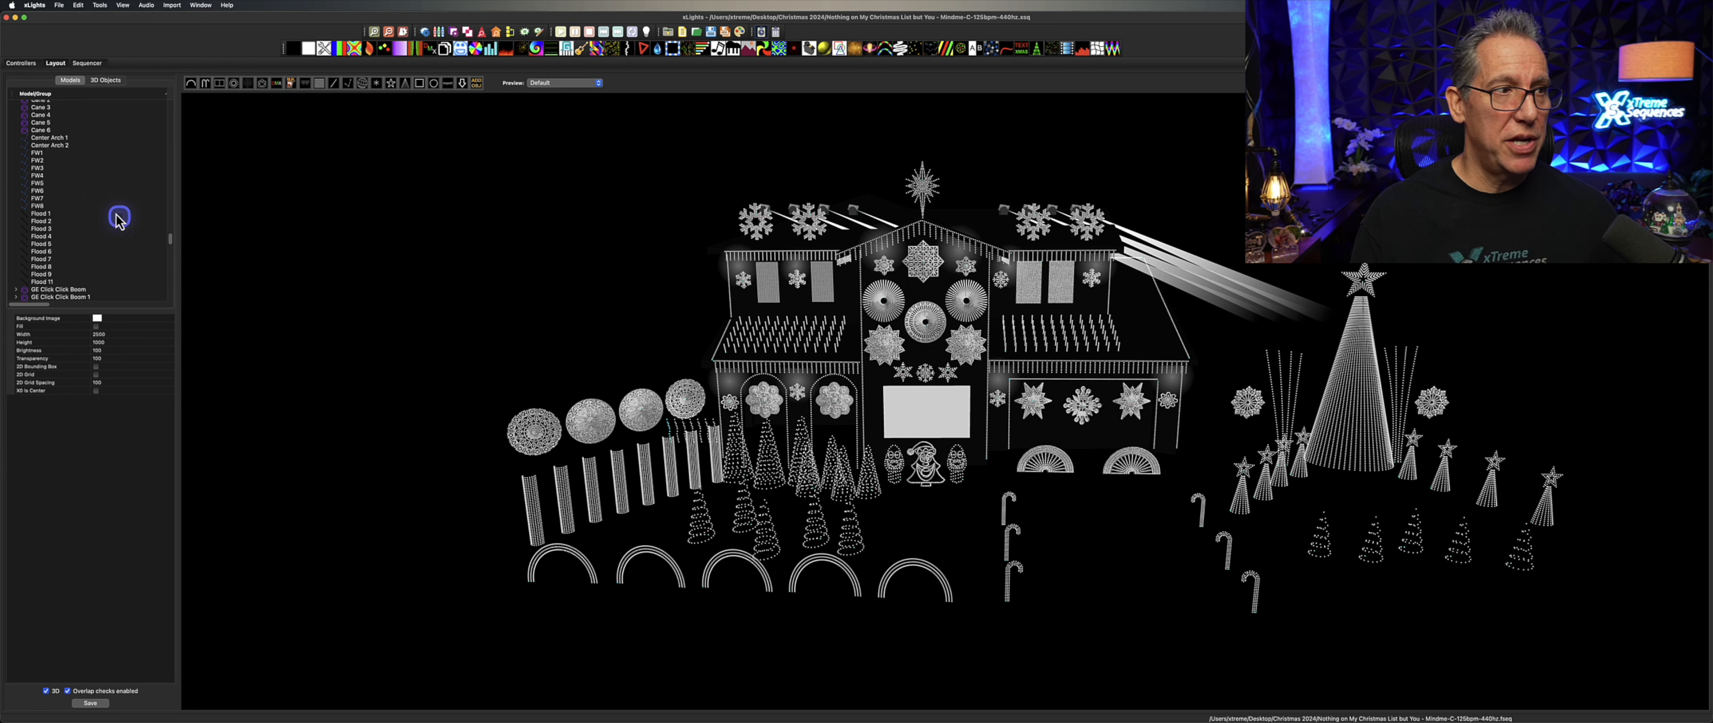
# Delete the empty groups from the model list and save the layout
pyautogui.rightClick(101, 202)
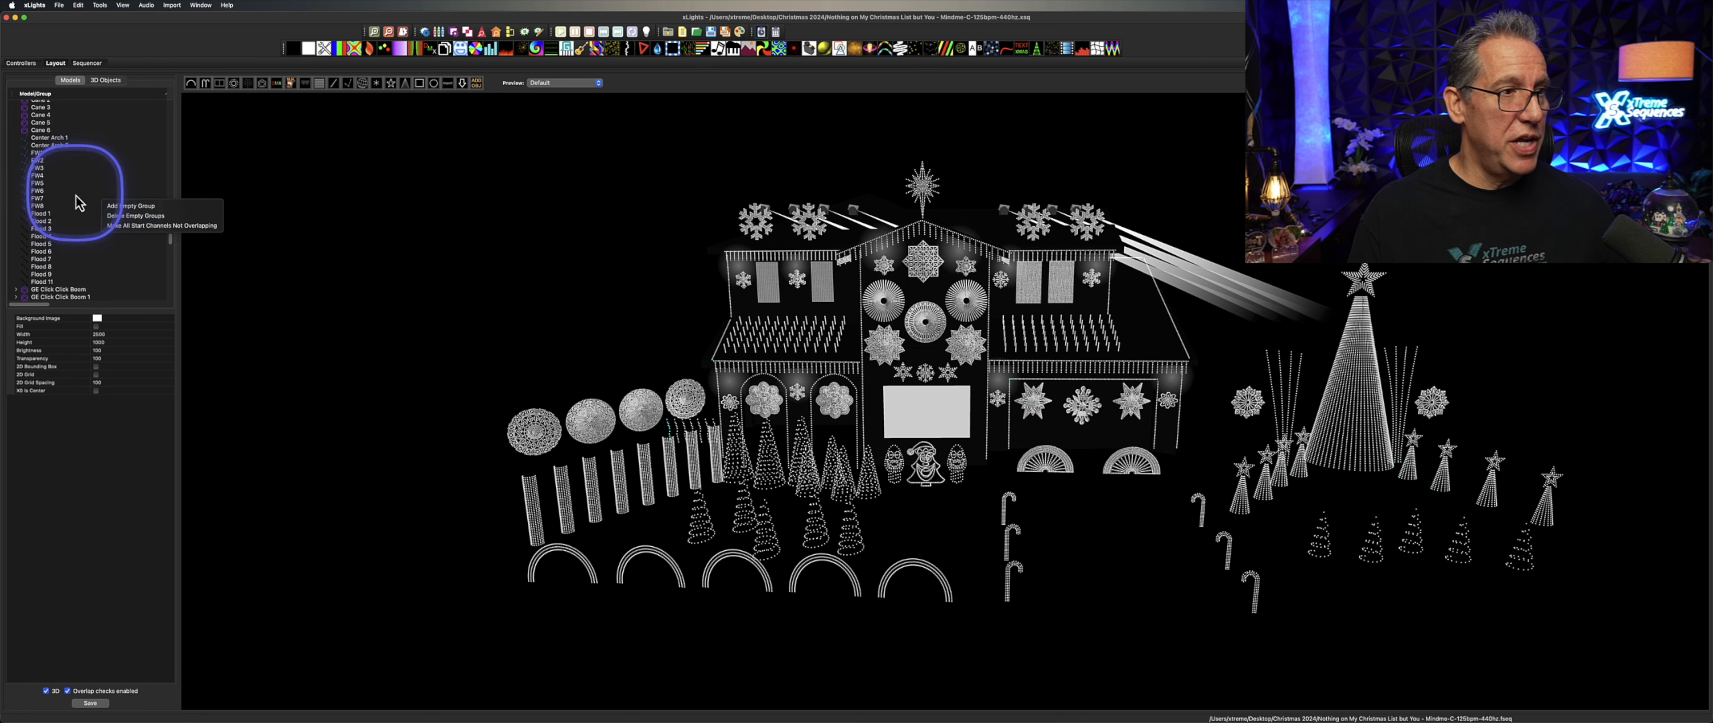
pyautogui.click(123, 217)
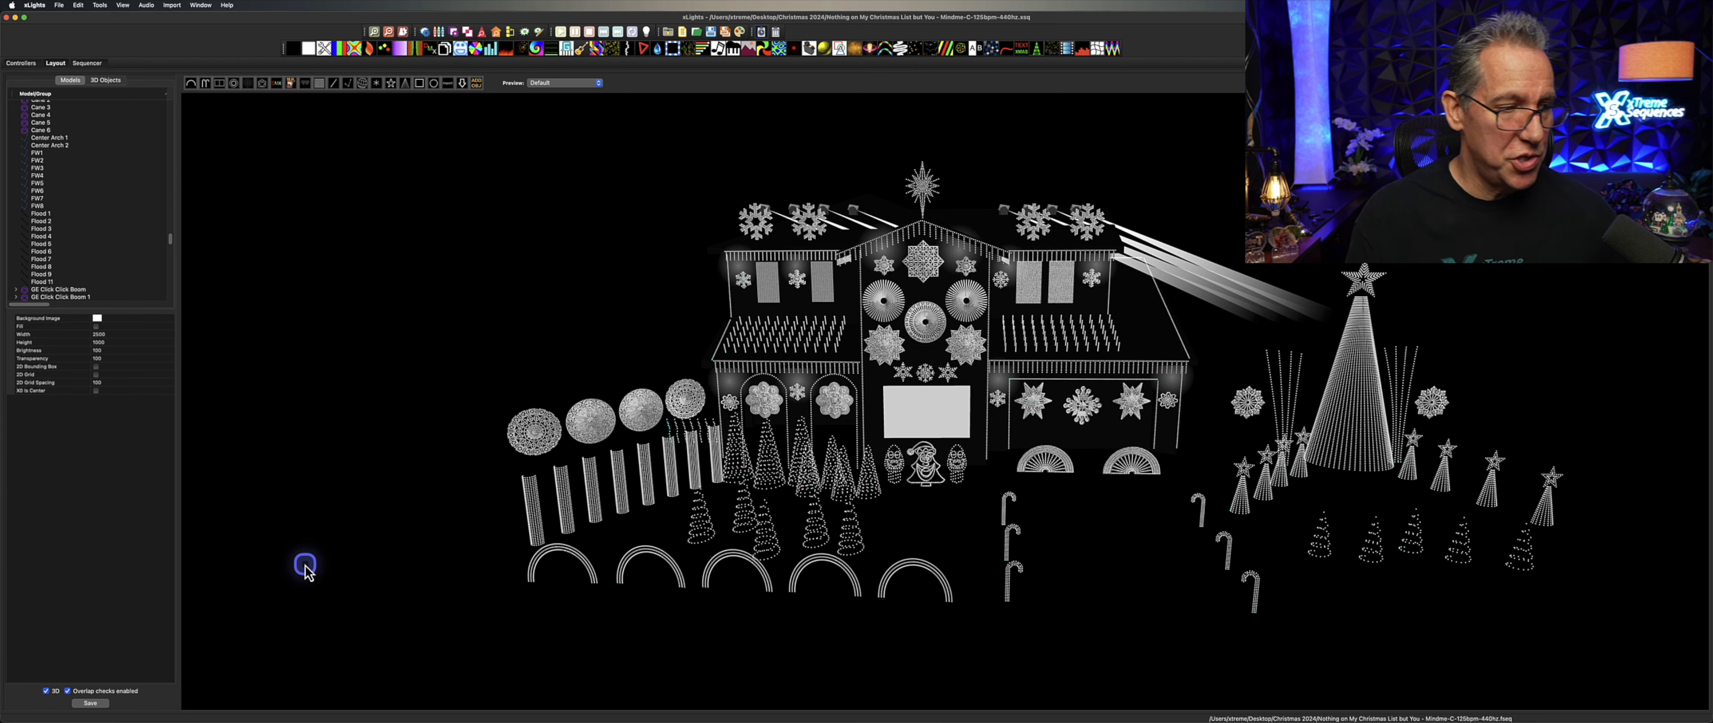
pyautogui.click(90, 703)
pyautogui.click(217, 636)
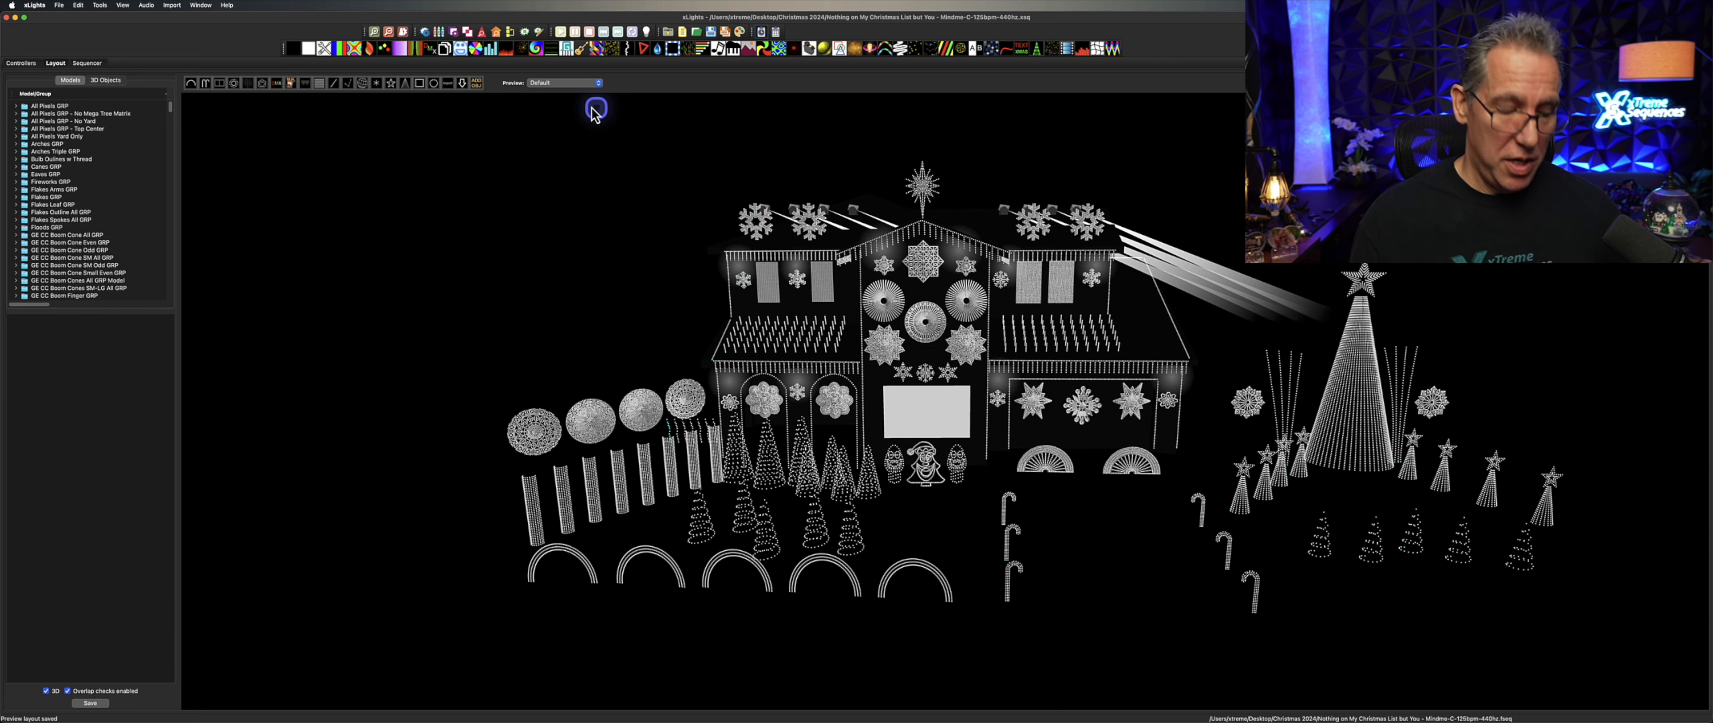
# Switch the layout preview to All Models
pyautogui.hotkey('ctrl', 'z')
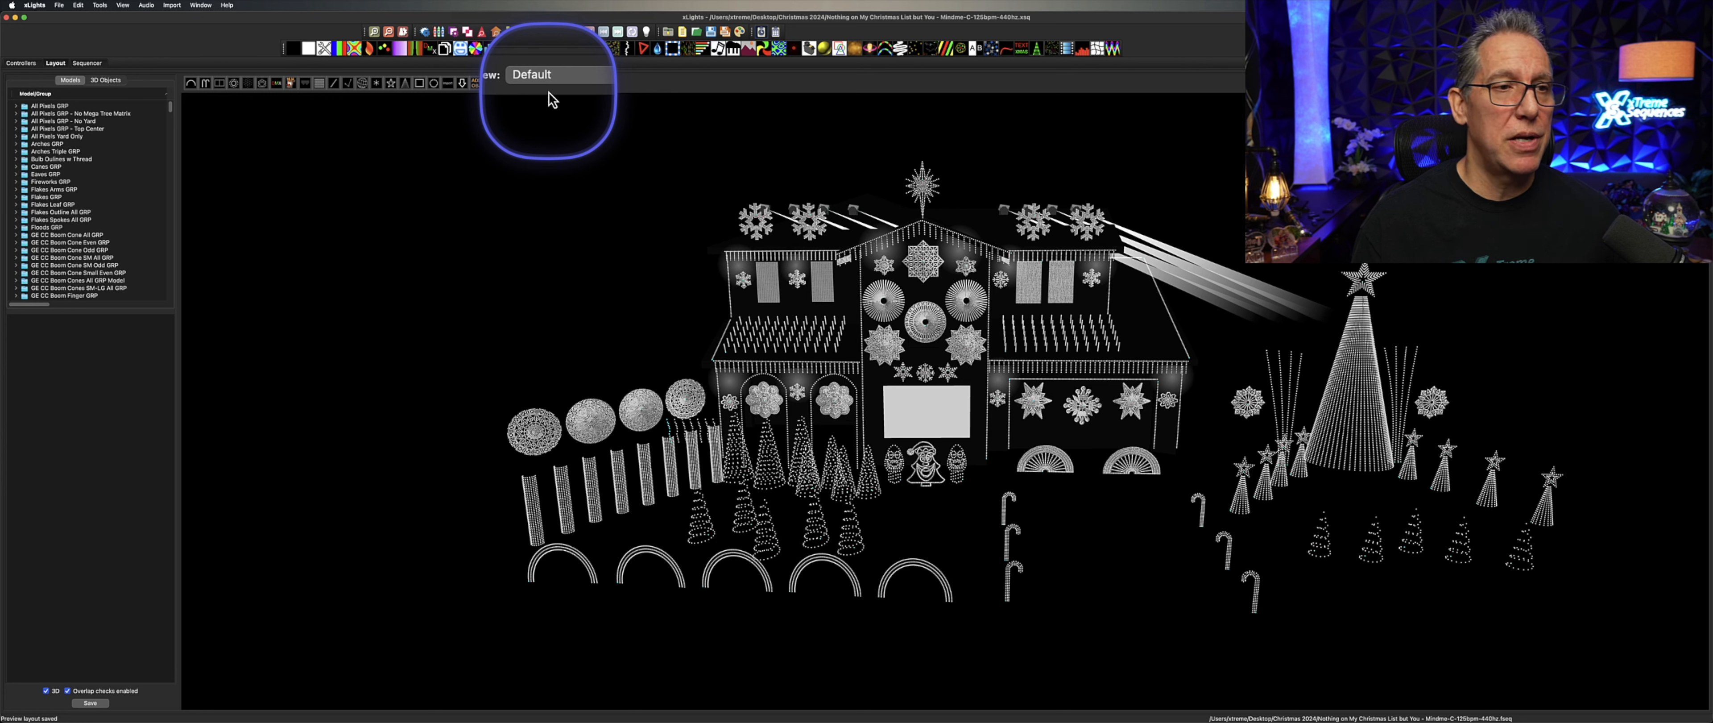
pyautogui.hotkey('ctrl', 'z')
pyautogui.click(618, 191)
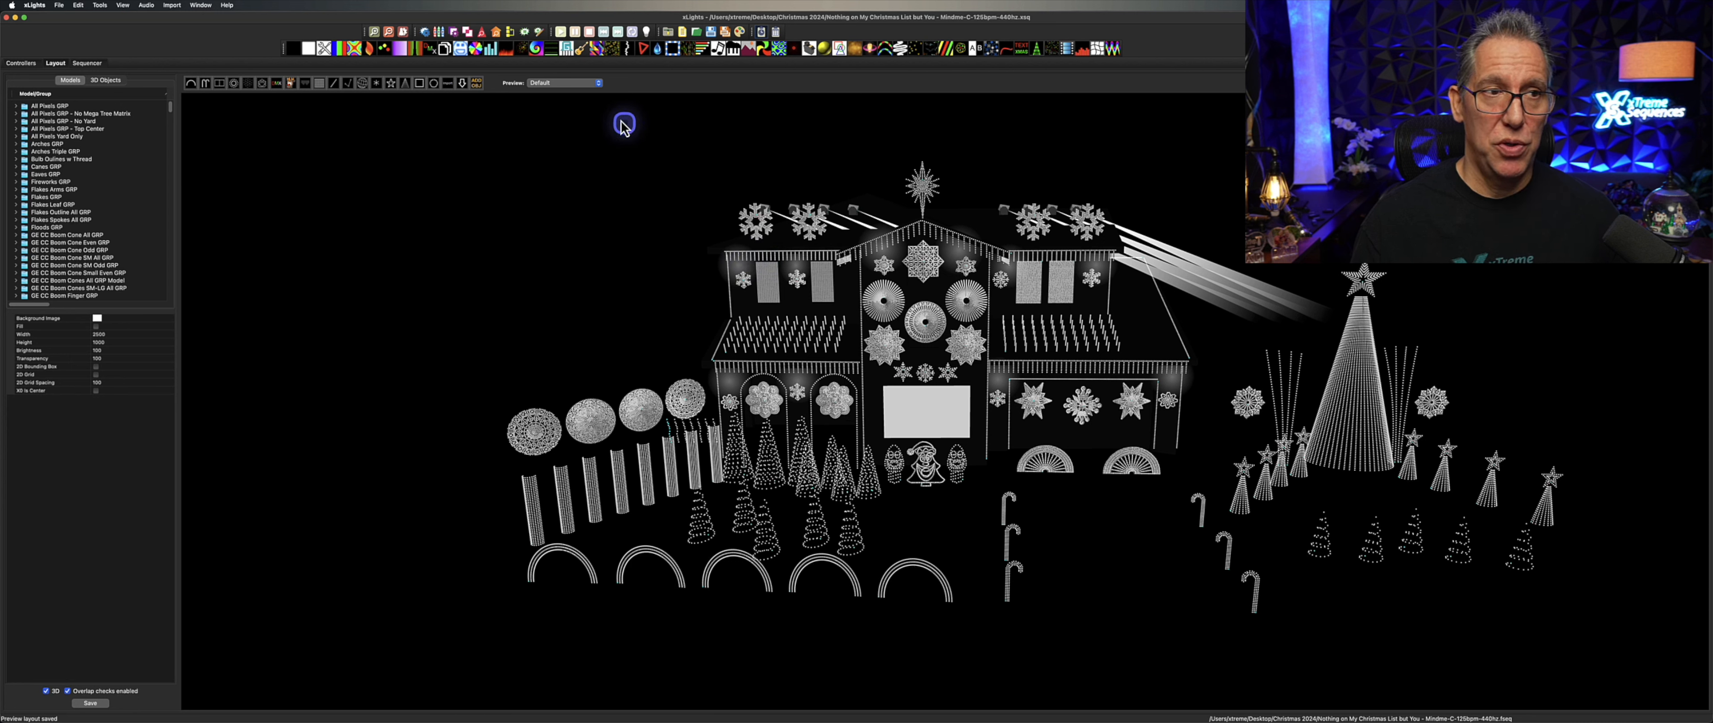
pyautogui.click(591, 84)
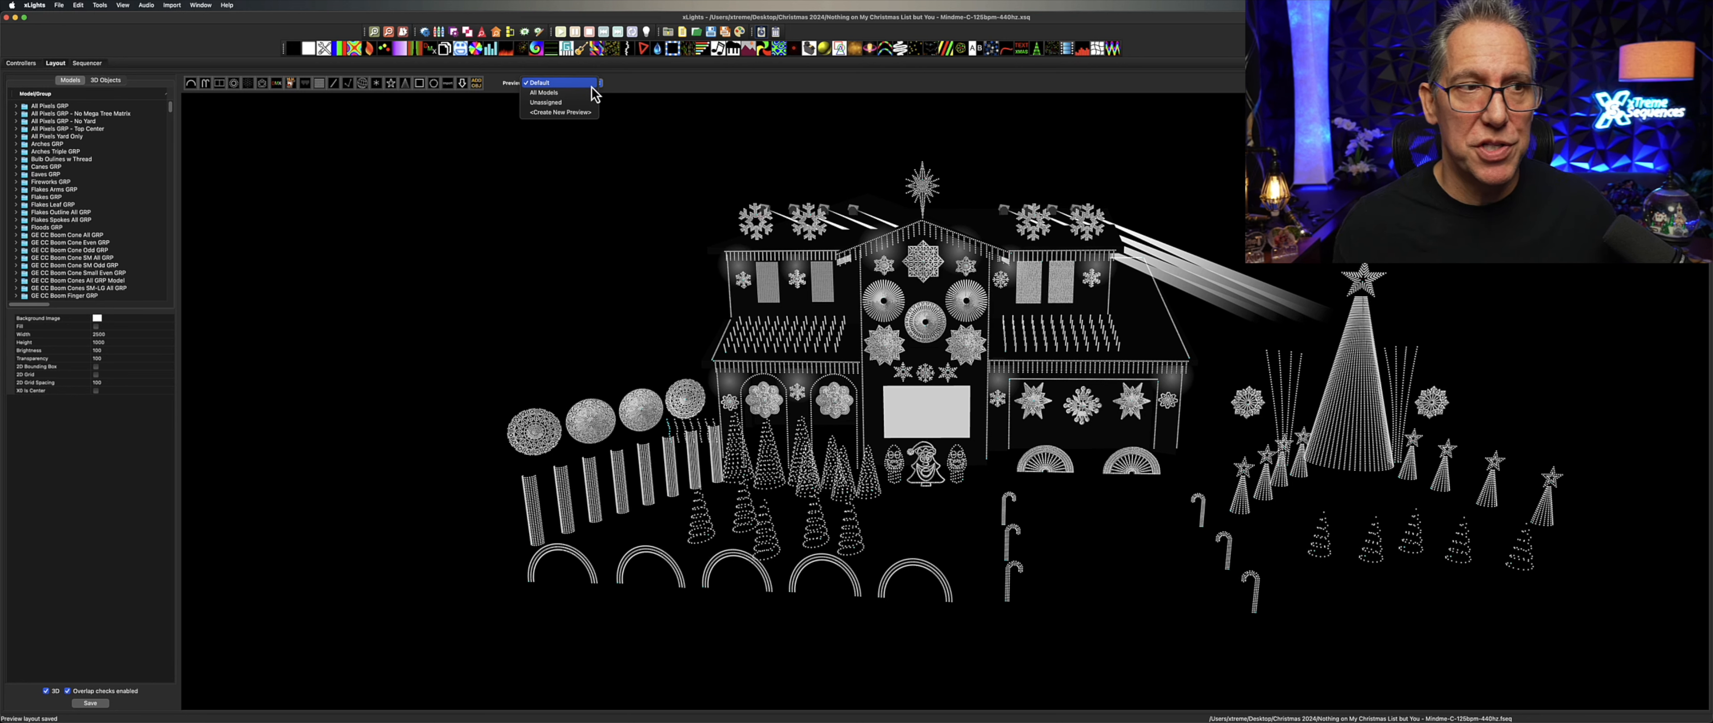
pyautogui.click(574, 95)
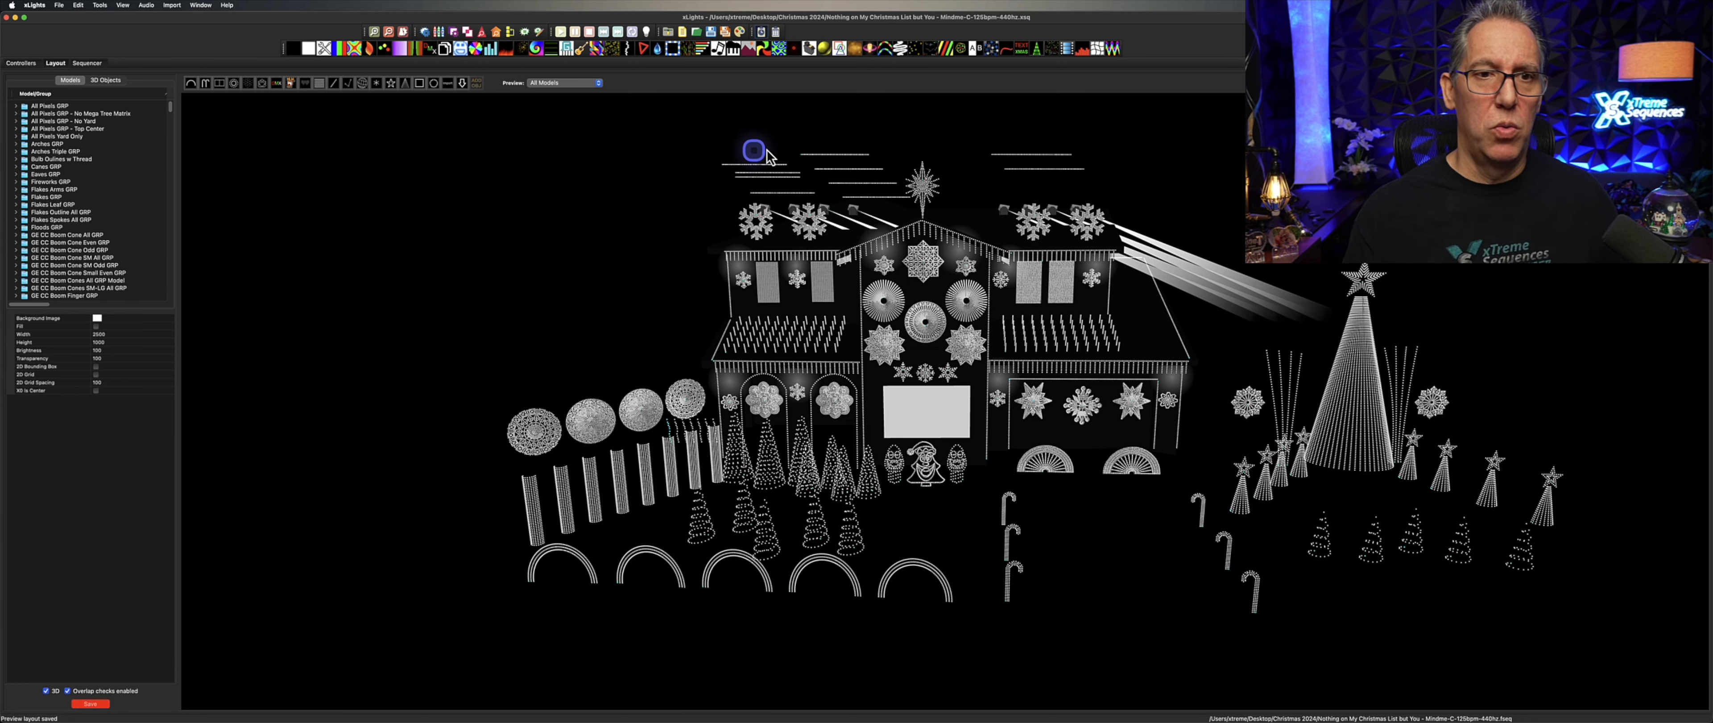
# Inspect the Grand Left1 line above the roof, including its Shadow Model For and preview settings, and deselect it
pyautogui.click(777, 156)
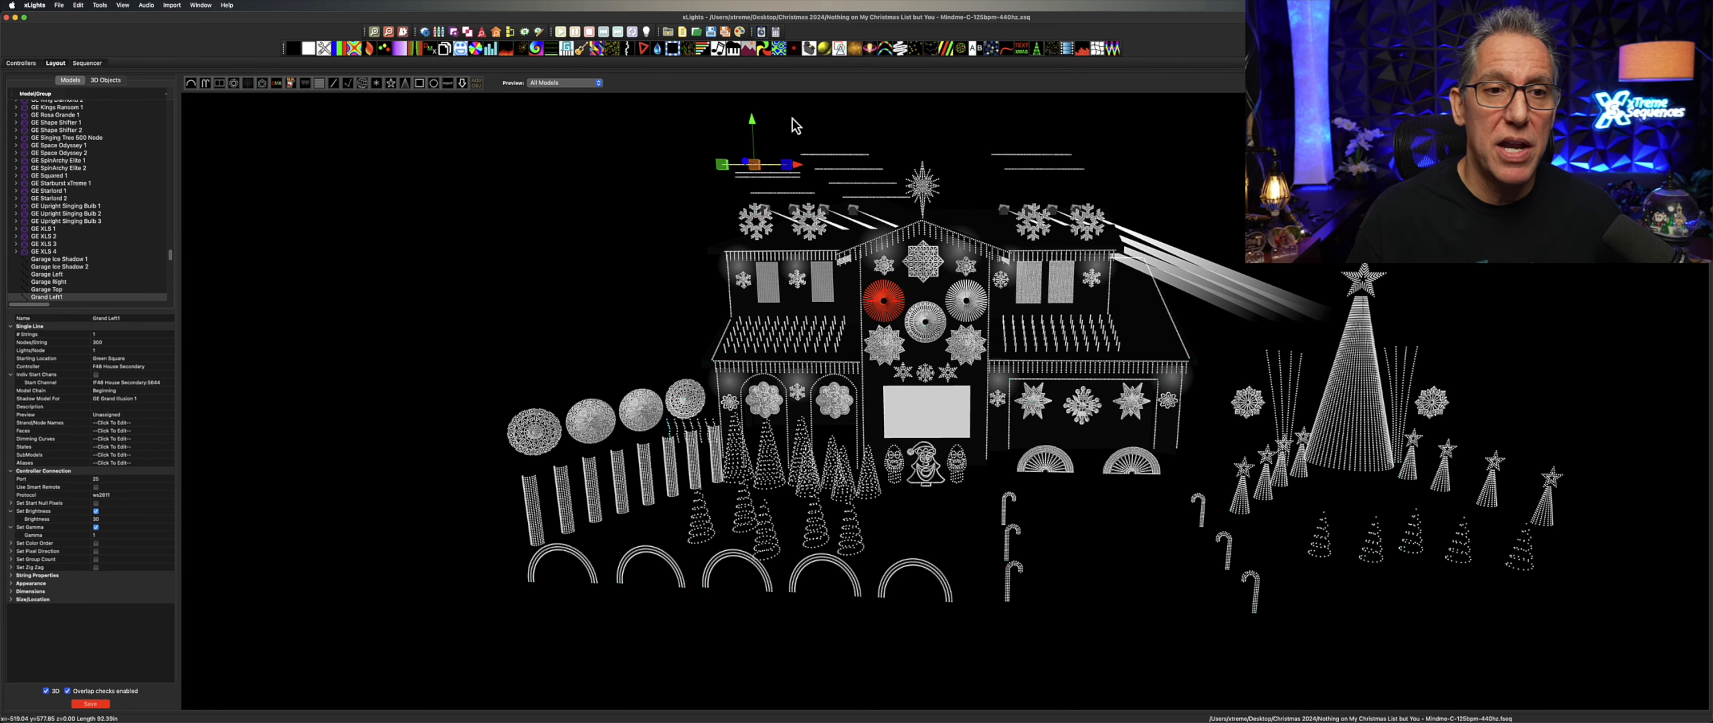
pyautogui.click(860, 159)
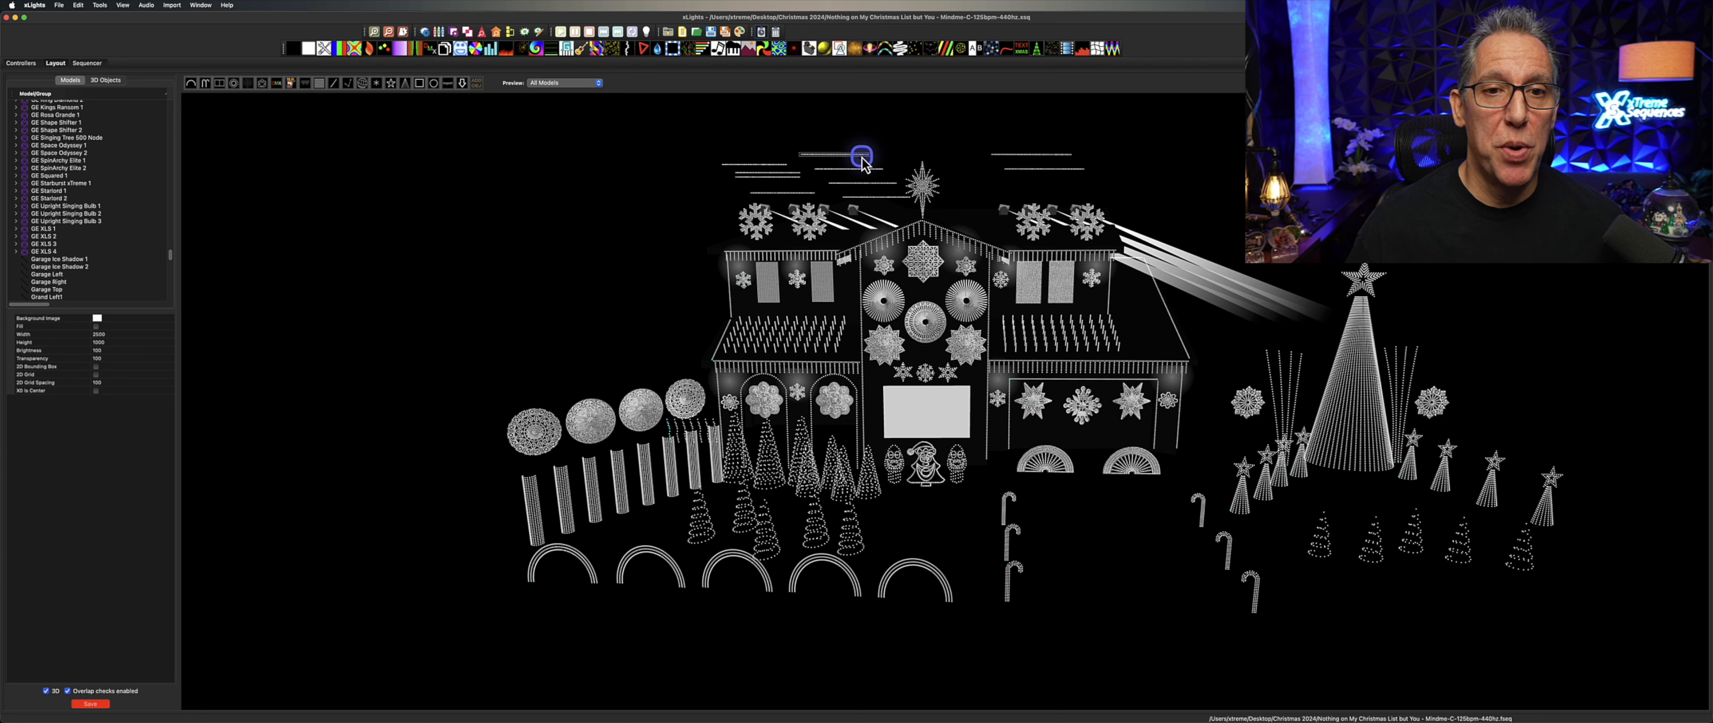
pyautogui.click(952, 291)
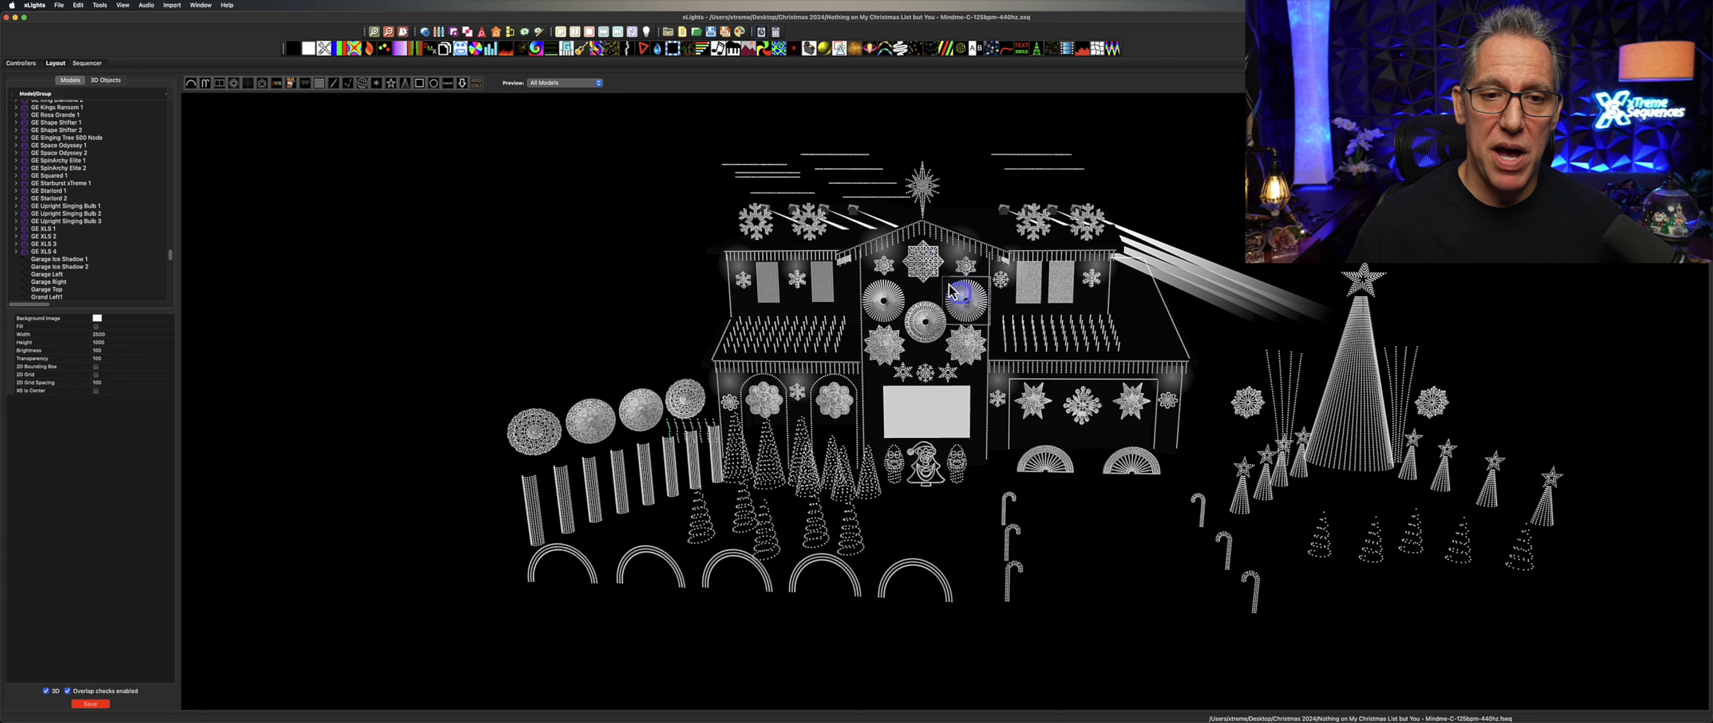
pyautogui.click(965, 135)
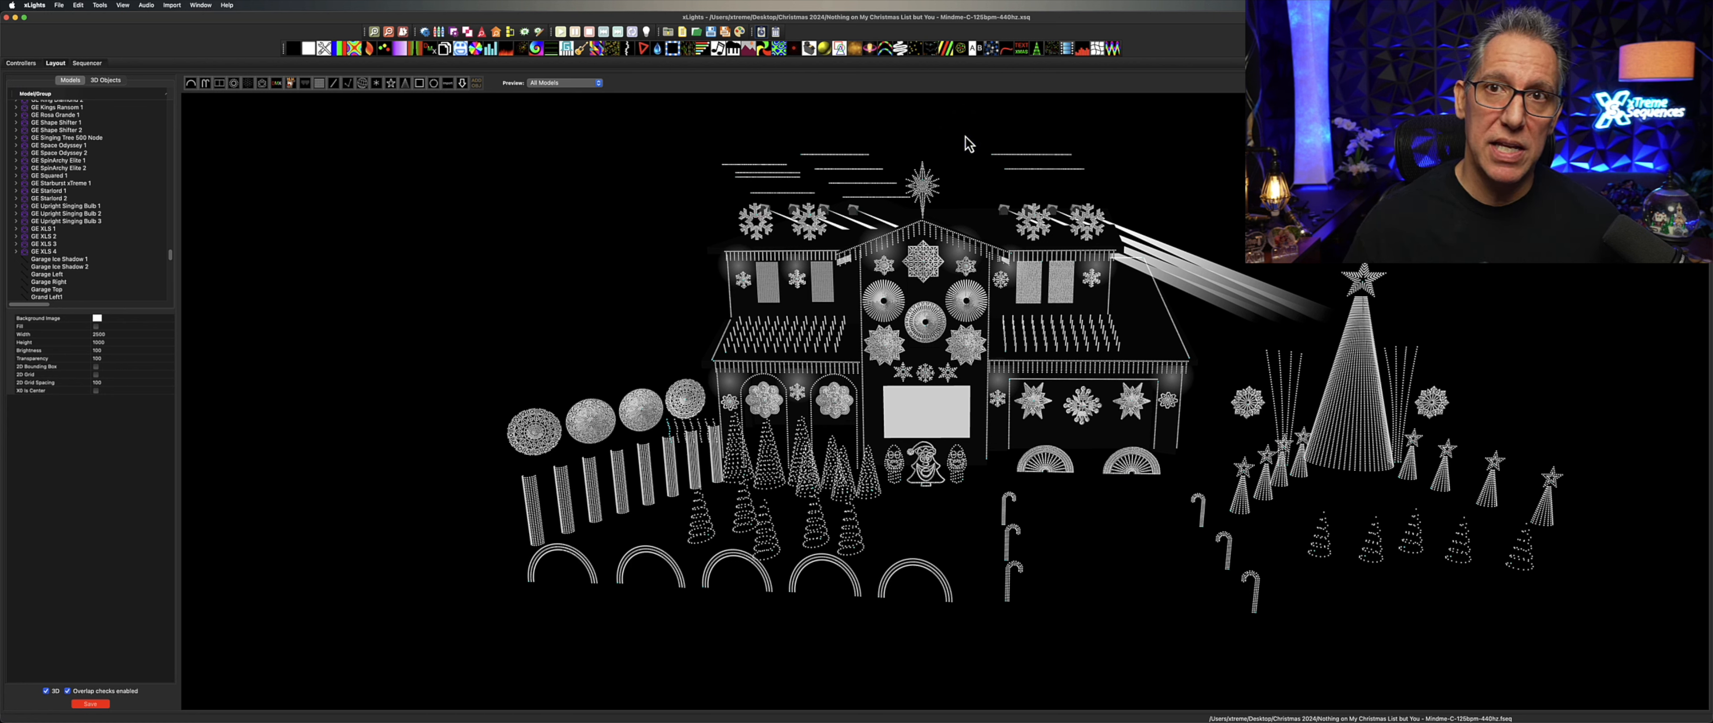
pyautogui.click(950, 143)
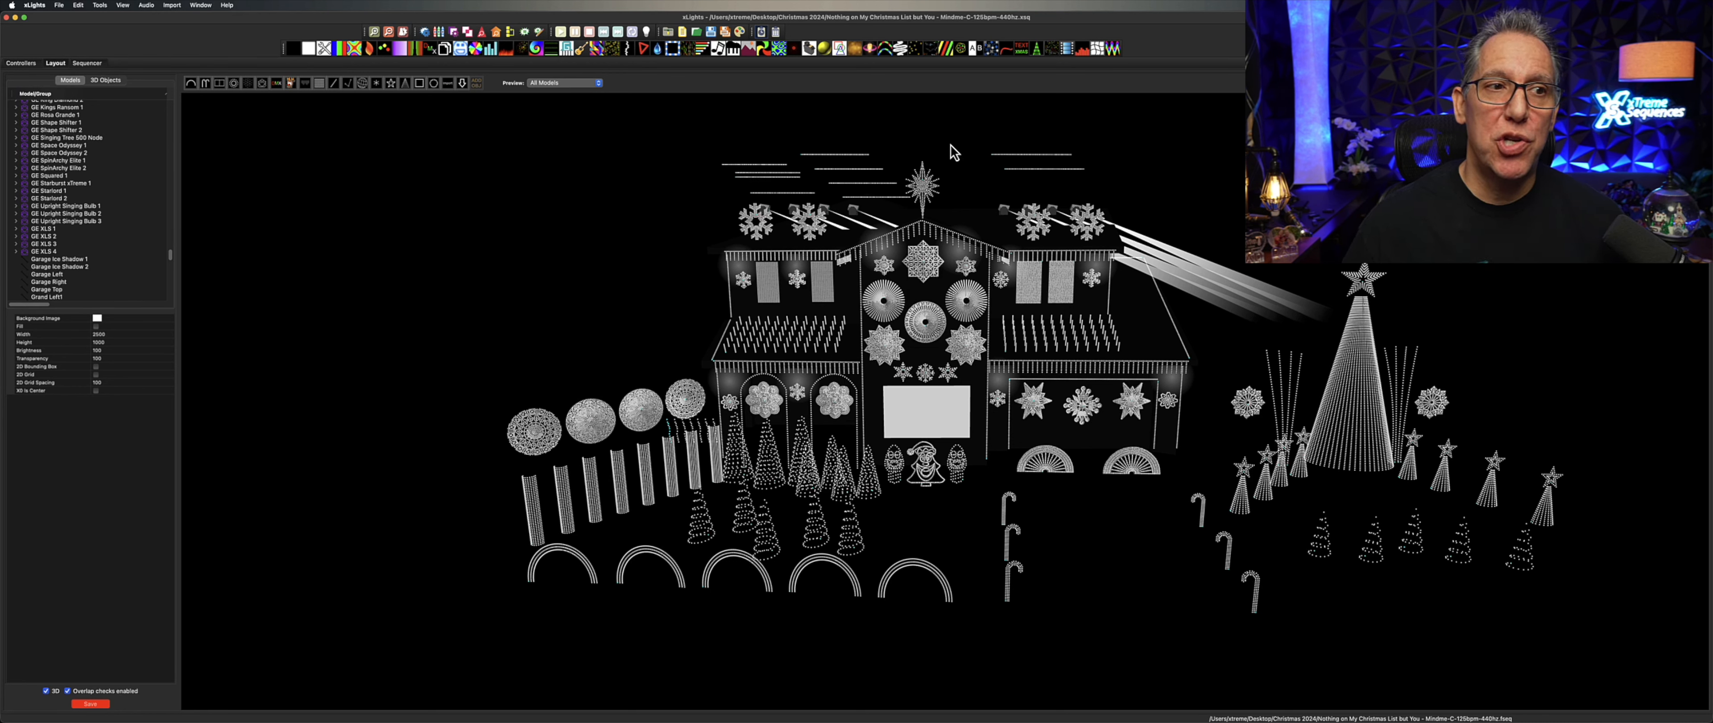
# Inspect the properties of the Matrix 1 model and of the GE Click Click Boom 1 model
pyautogui.click(937, 413)
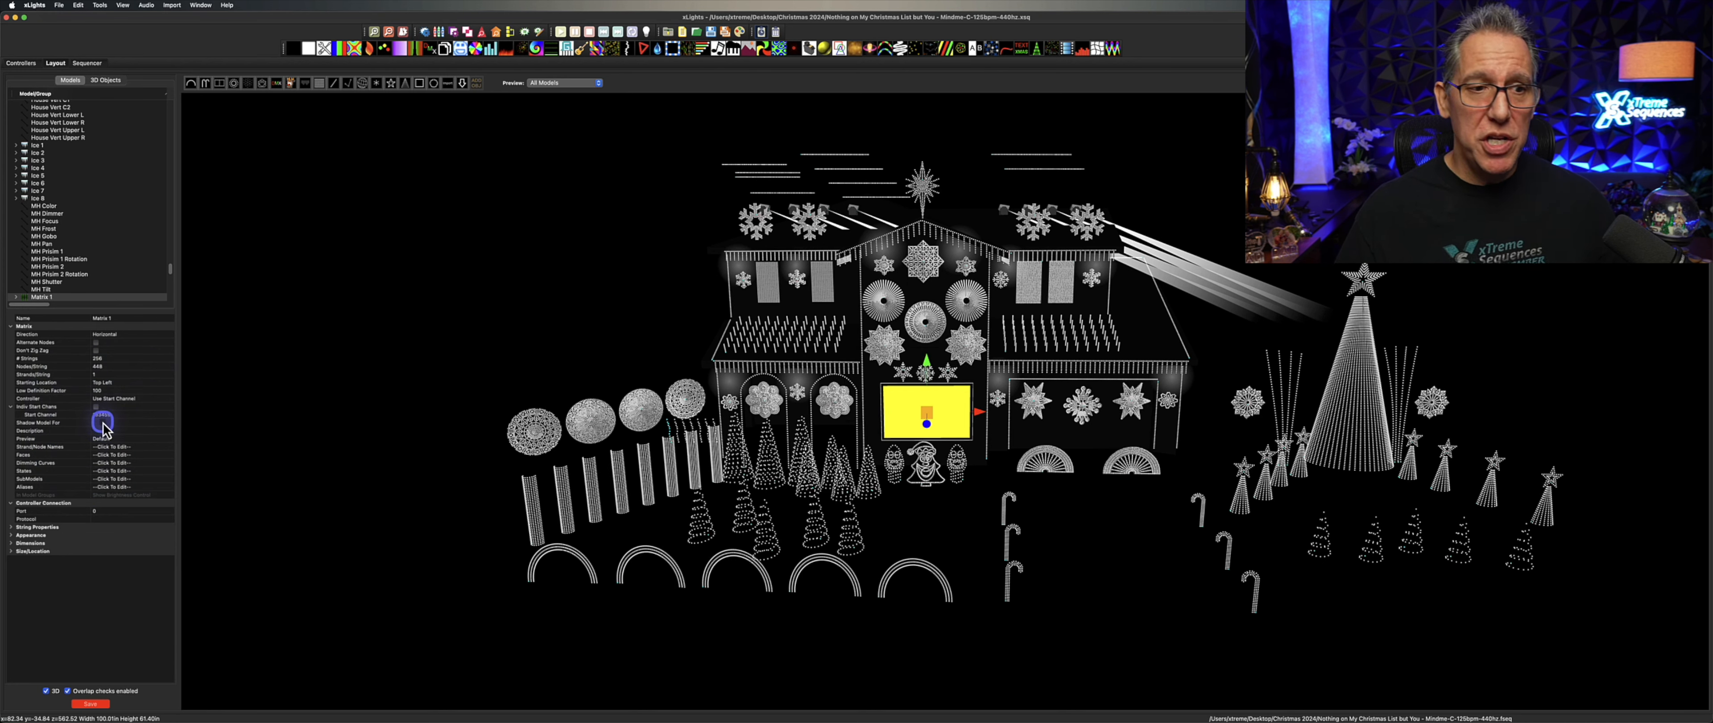
pyautogui.click(528, 338)
pyautogui.click(583, 423)
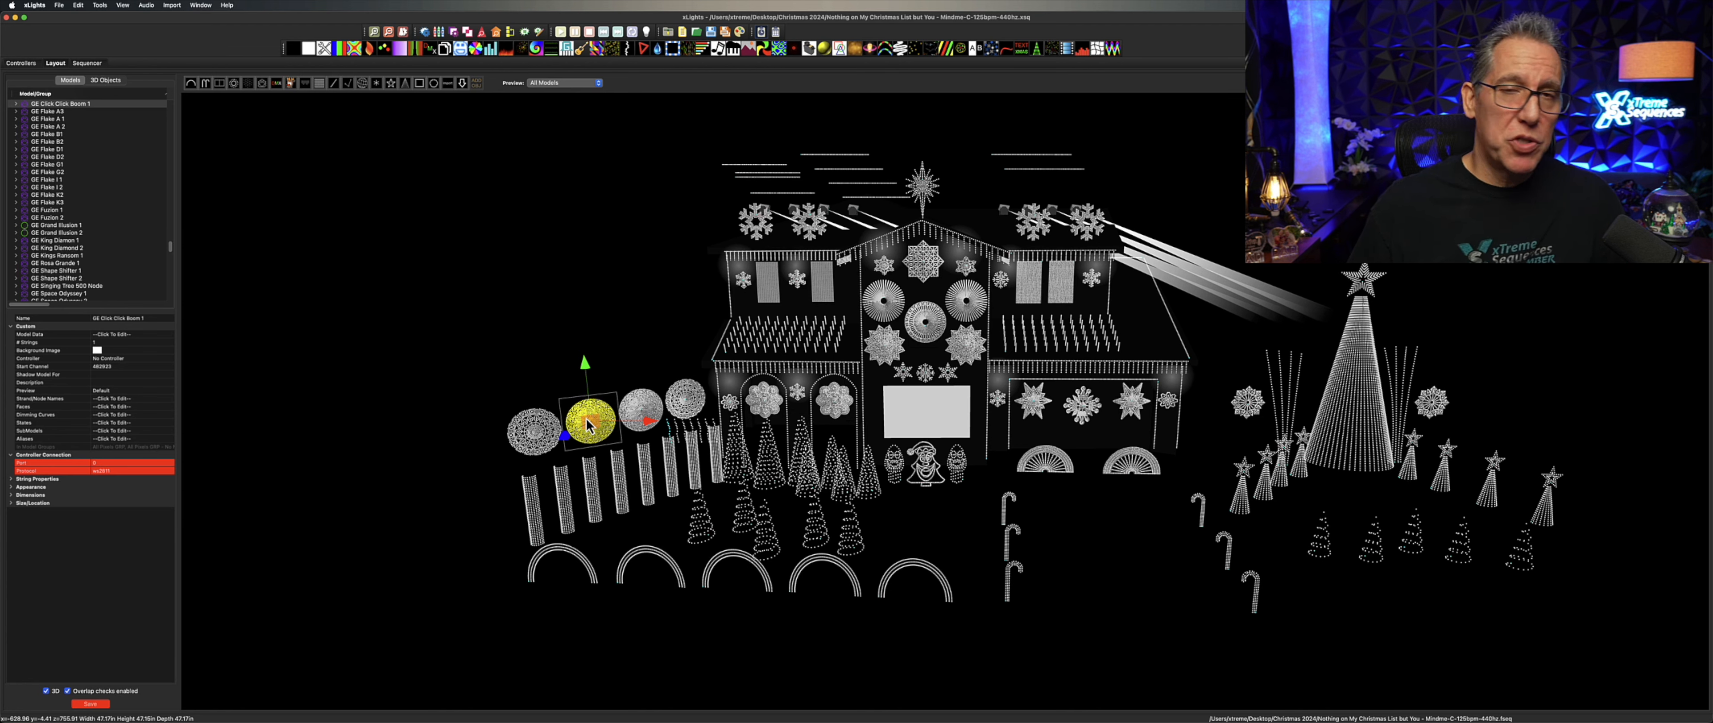
# Switch the layout preview back to Default and save the layout
pyautogui.hotkey('ctrl', 'alt', 'm')
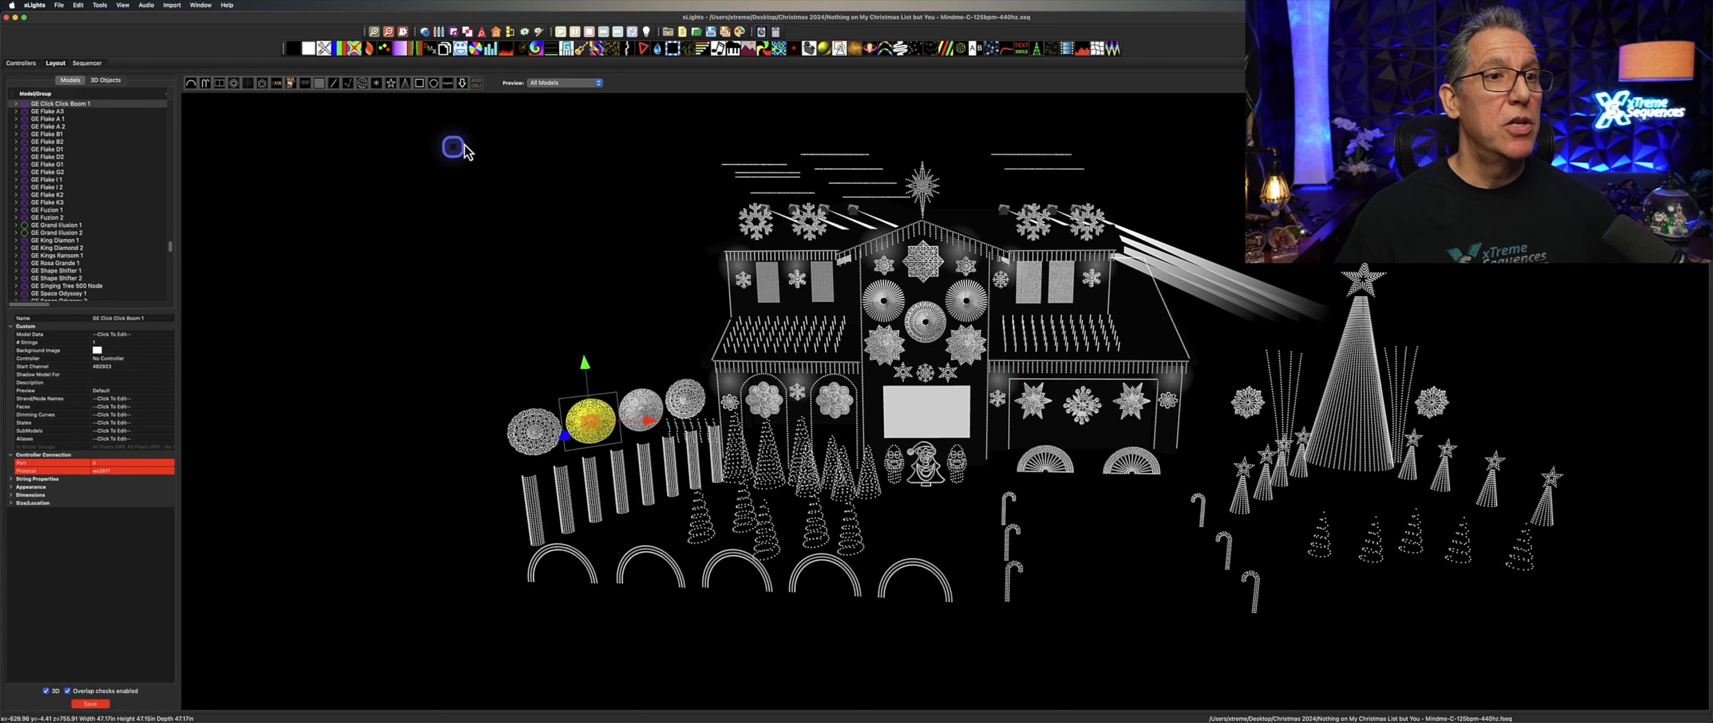
pyautogui.click(563, 83)
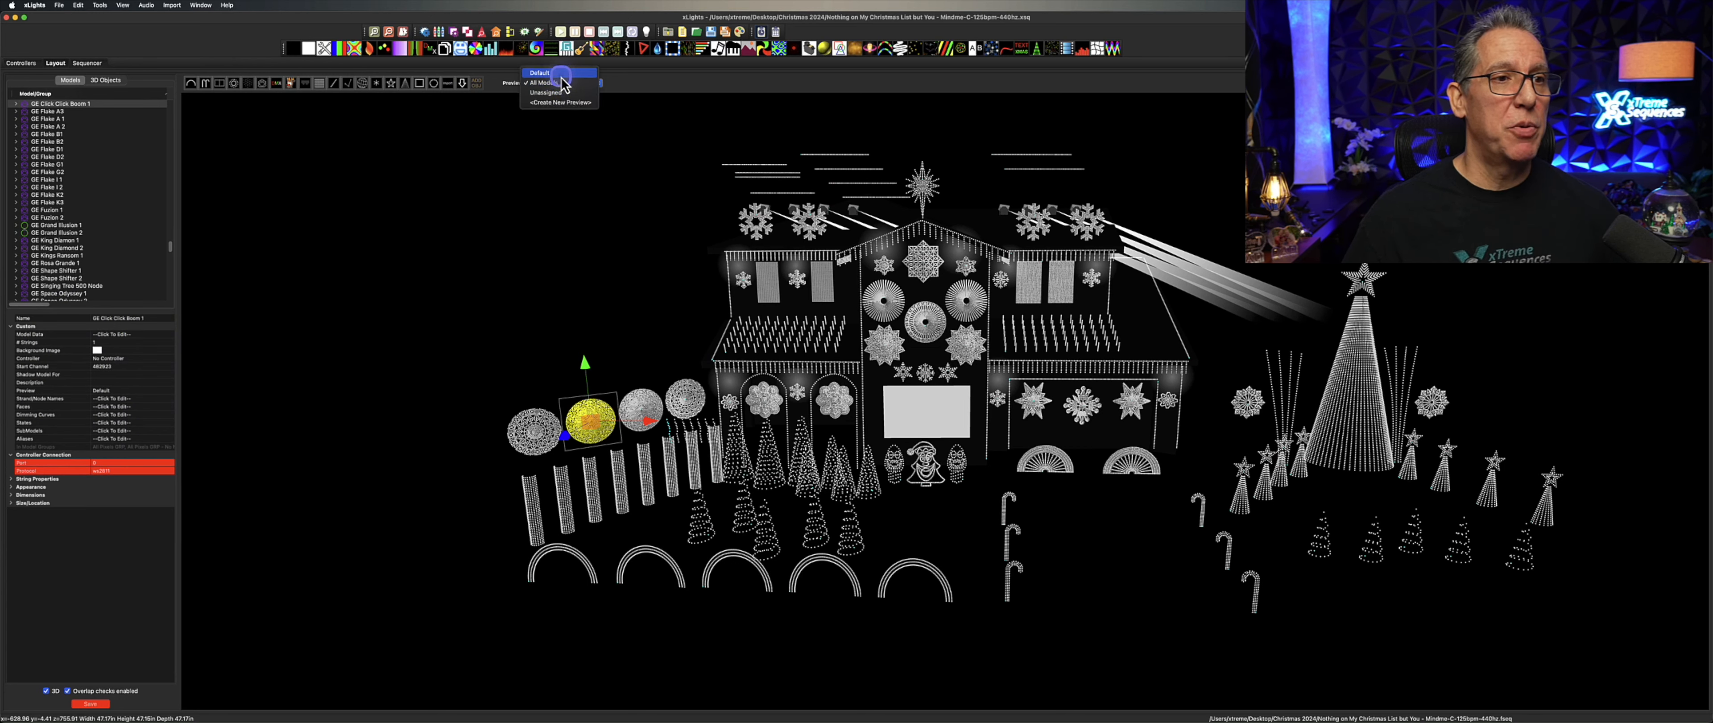
pyautogui.click(559, 72)
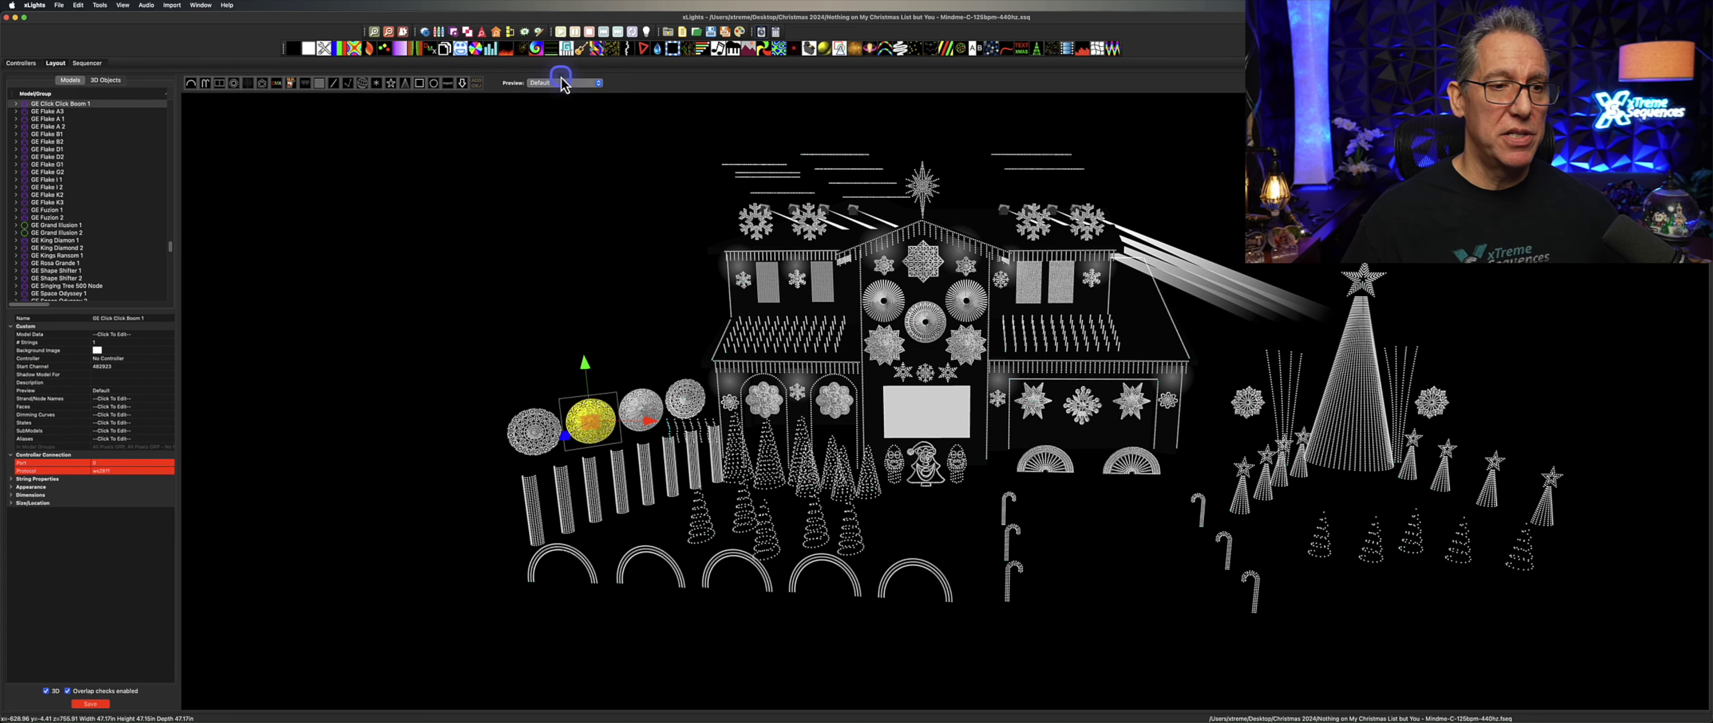
pyautogui.click(98, 705)
pyautogui.press('super+s')
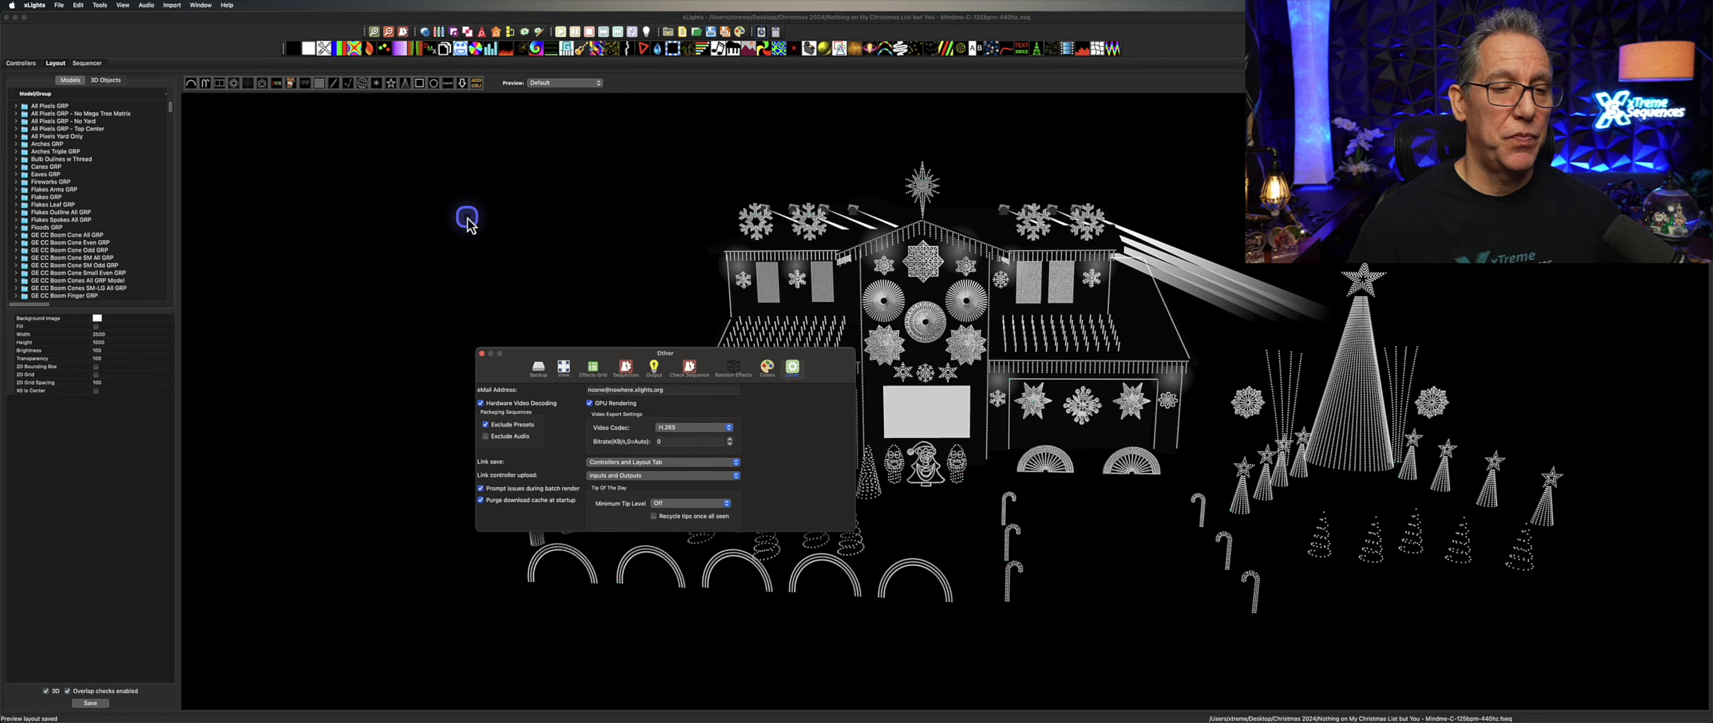
# Move the preferences window up to the empty area beside the house roof
pyautogui.moveTo(719, 356); pyautogui.dragTo(733, 156)
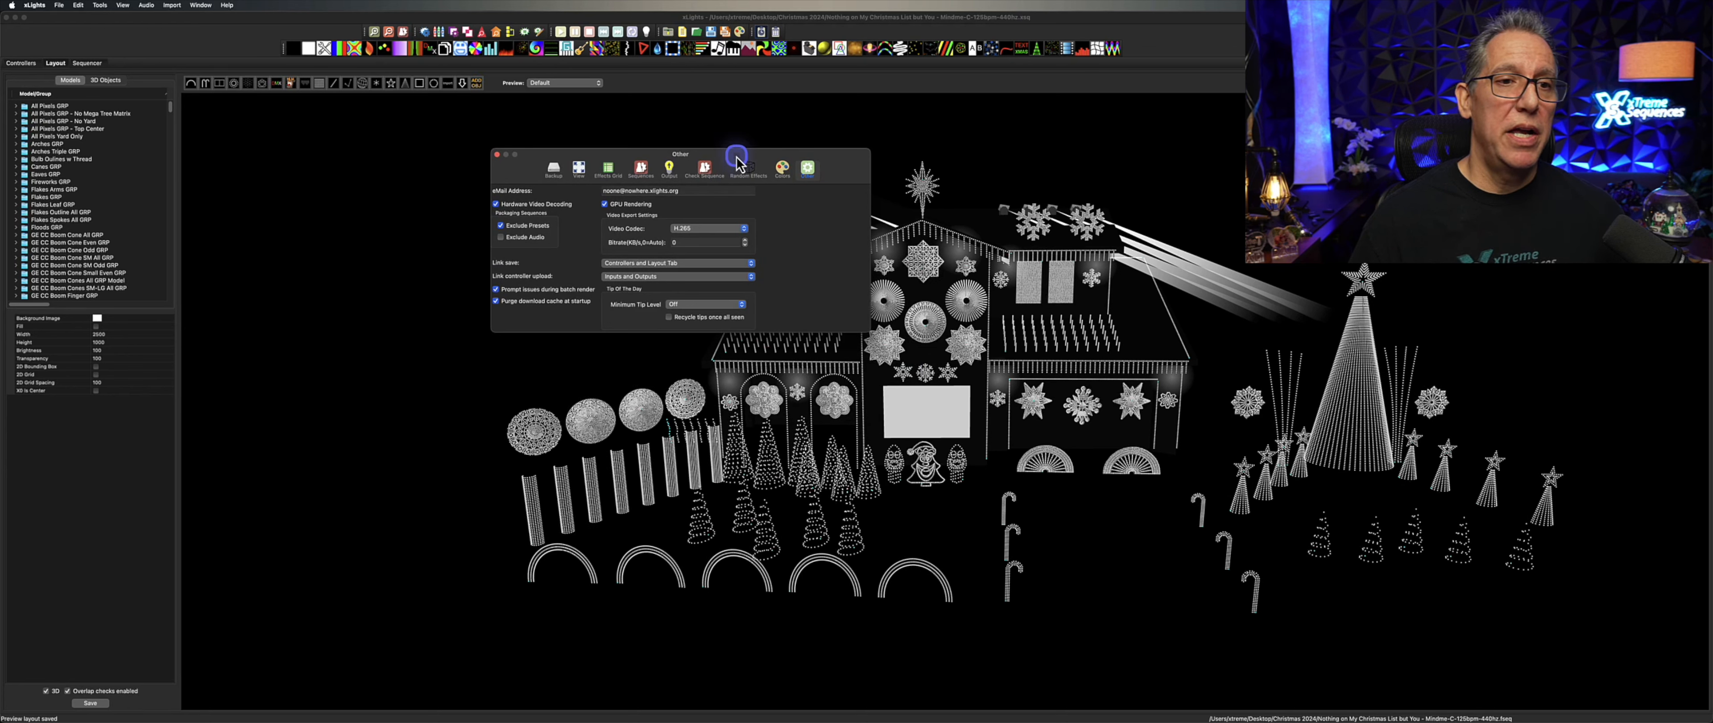
pyautogui.moveTo(737, 161); pyautogui.dragTo(623, 171)
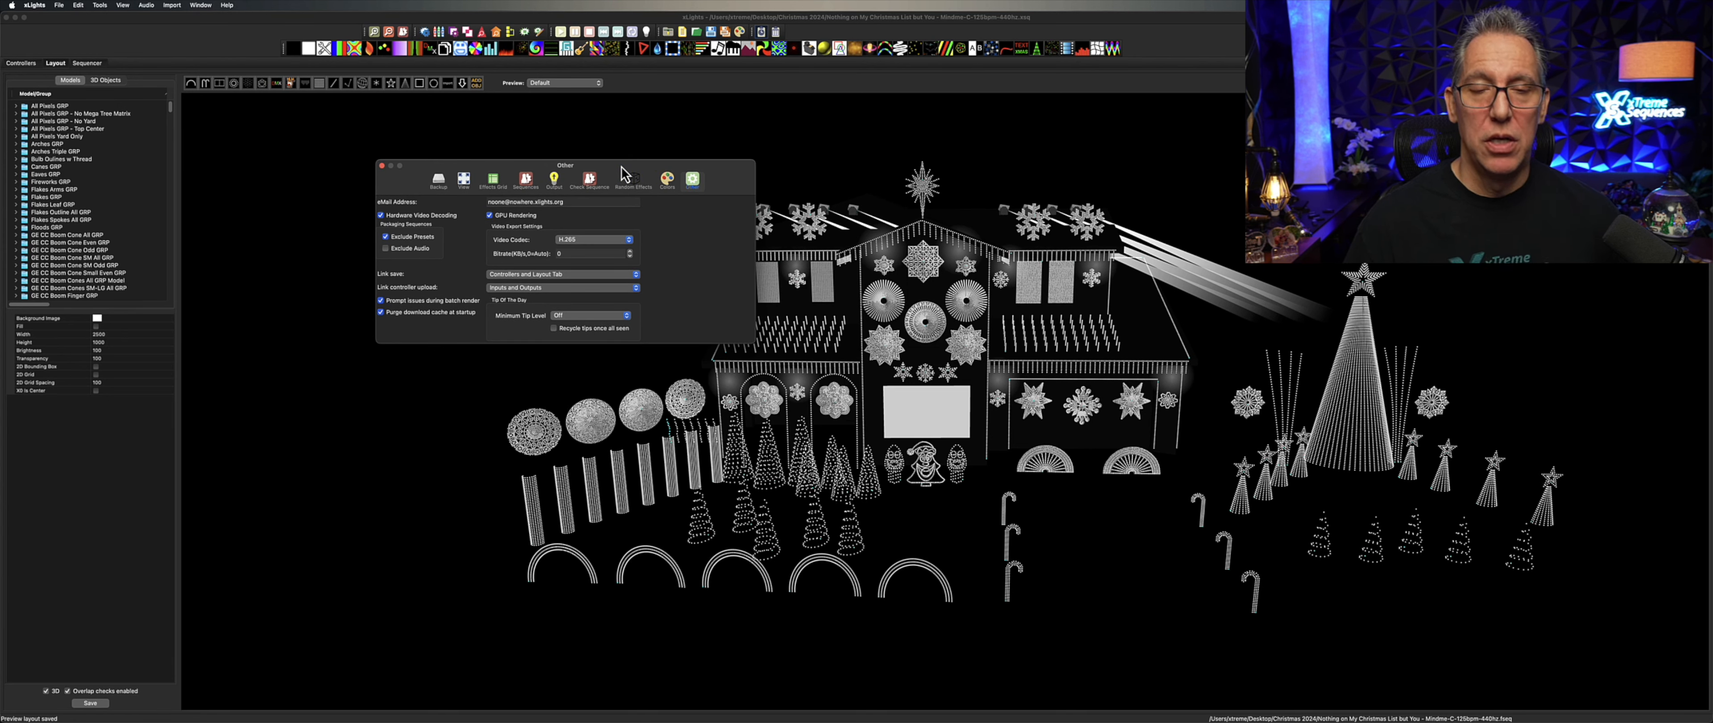
pyautogui.click(624, 168)
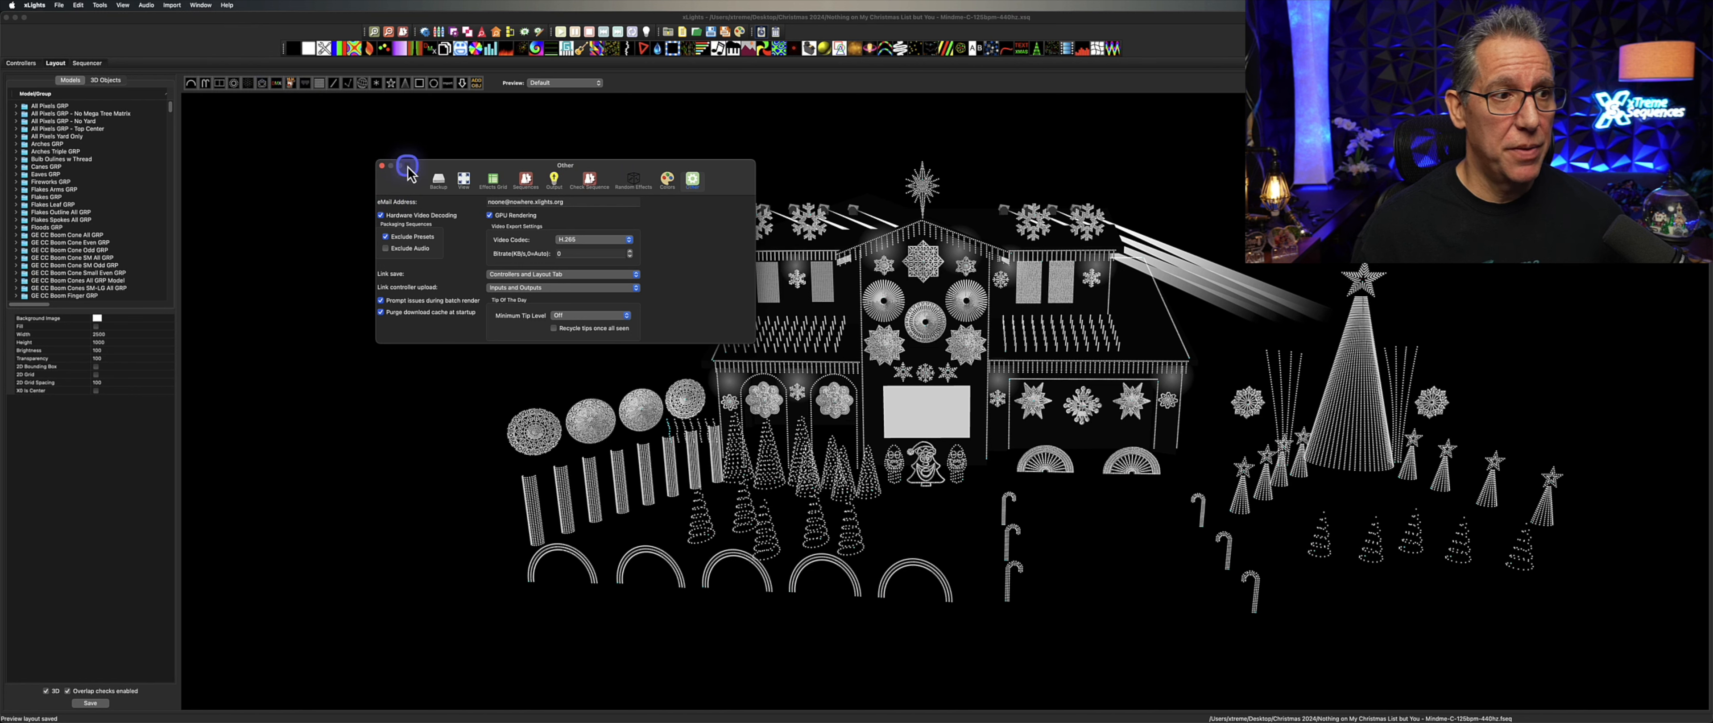
pyautogui.moveTo(412, 172); pyautogui.dragTo(433, 158)
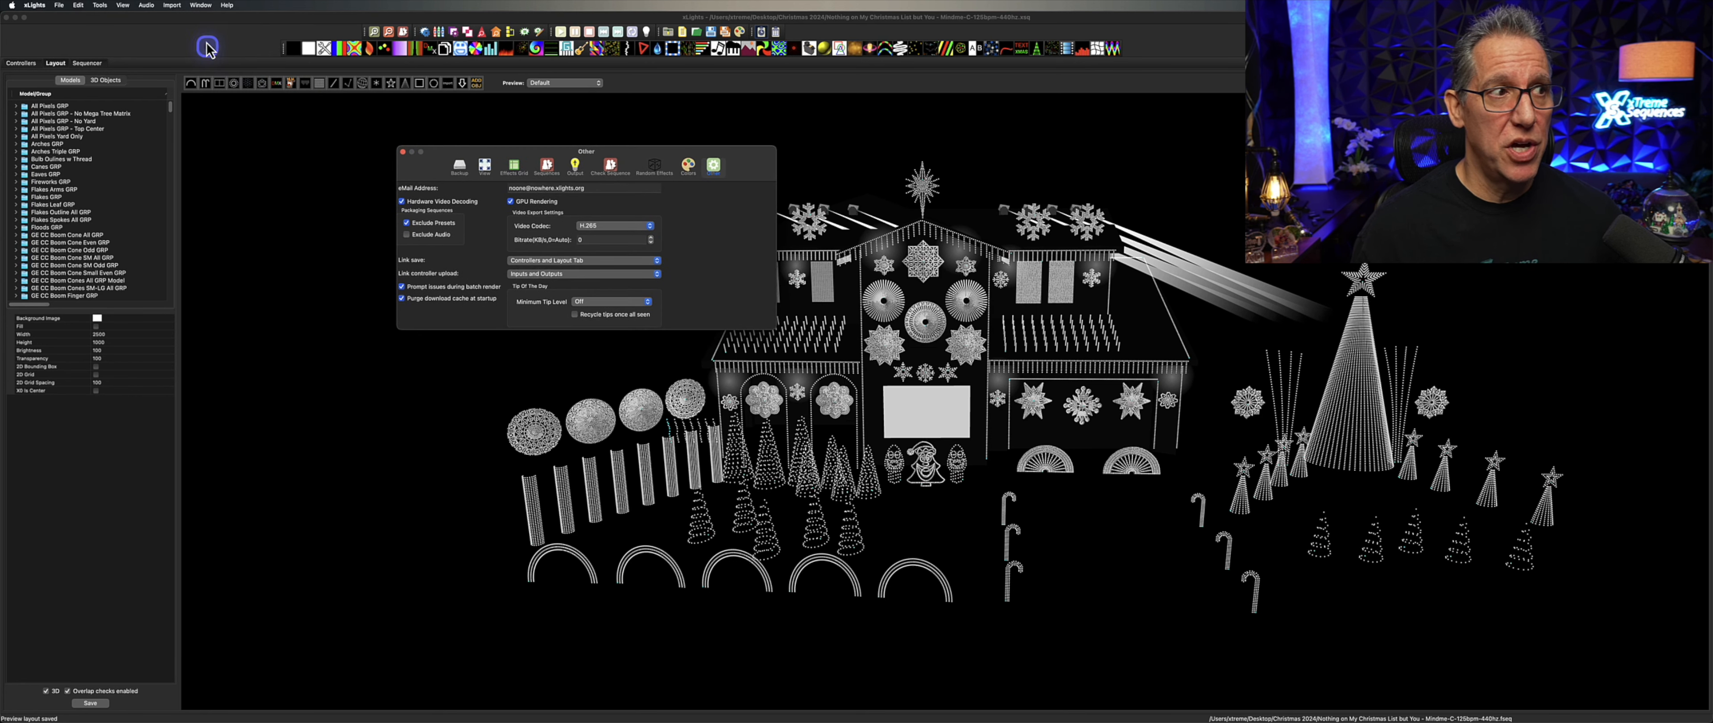
# Move the main window aside to recover the hidden preferences window, restore the main window and place the preferences above the house
pyautogui.click(199, 5)
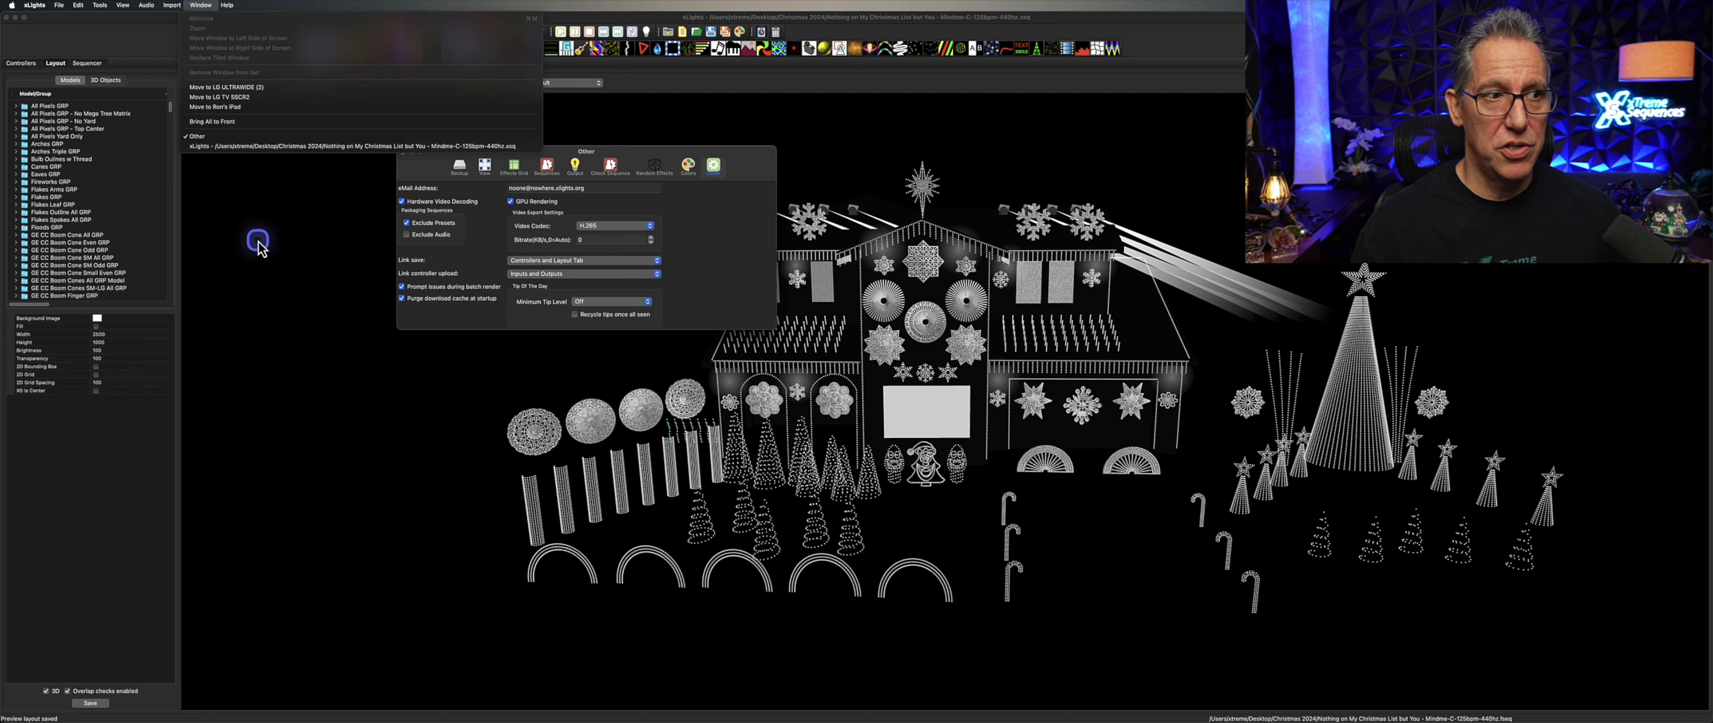
pyautogui.click(258, 244)
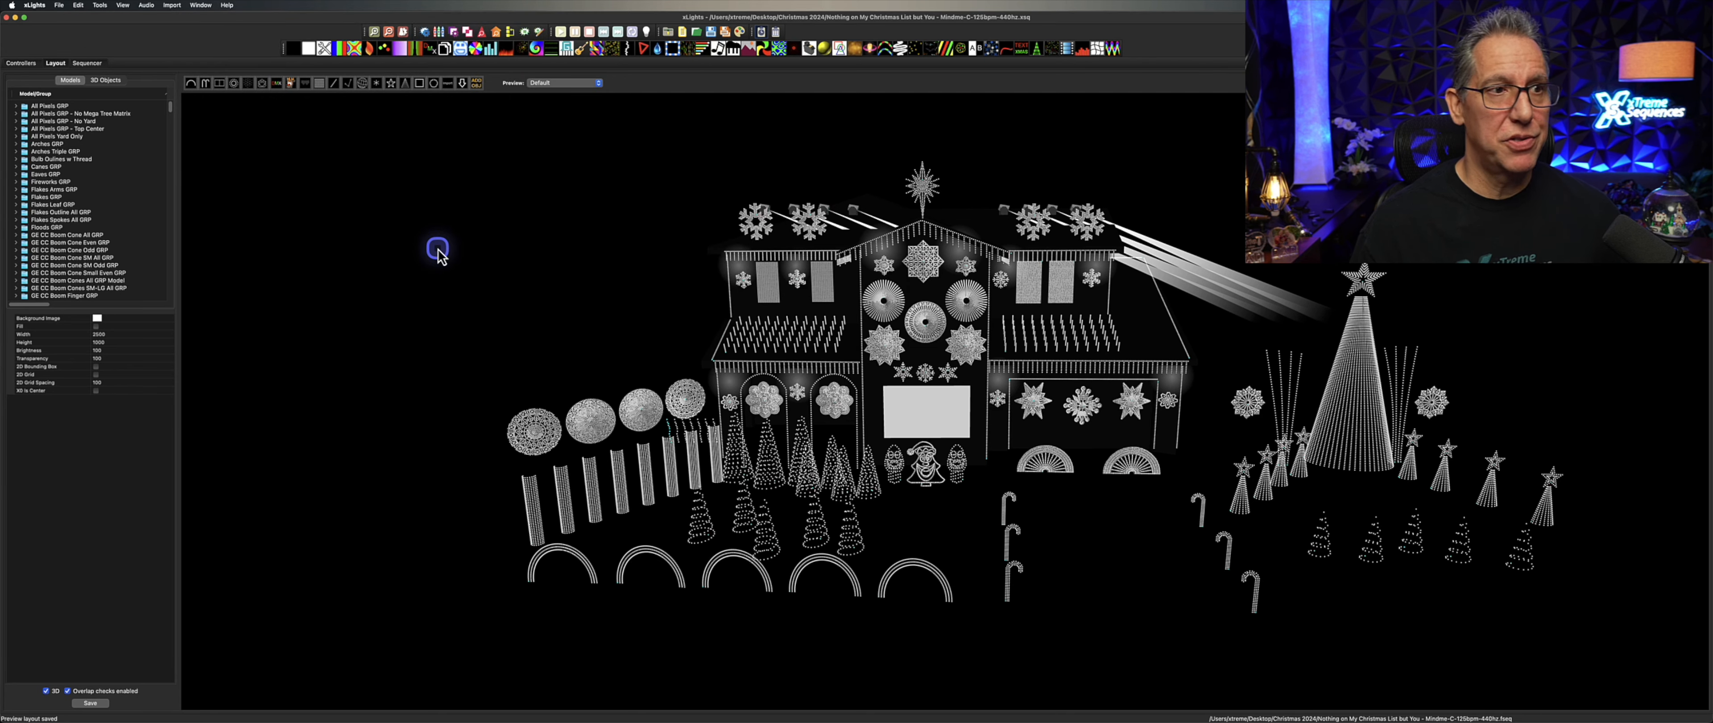
pyautogui.moveTo(1072, 19); pyautogui.dragTo(1092, 333)
pyautogui.moveTo(685, 151); pyautogui.dragTo(1712, 256)
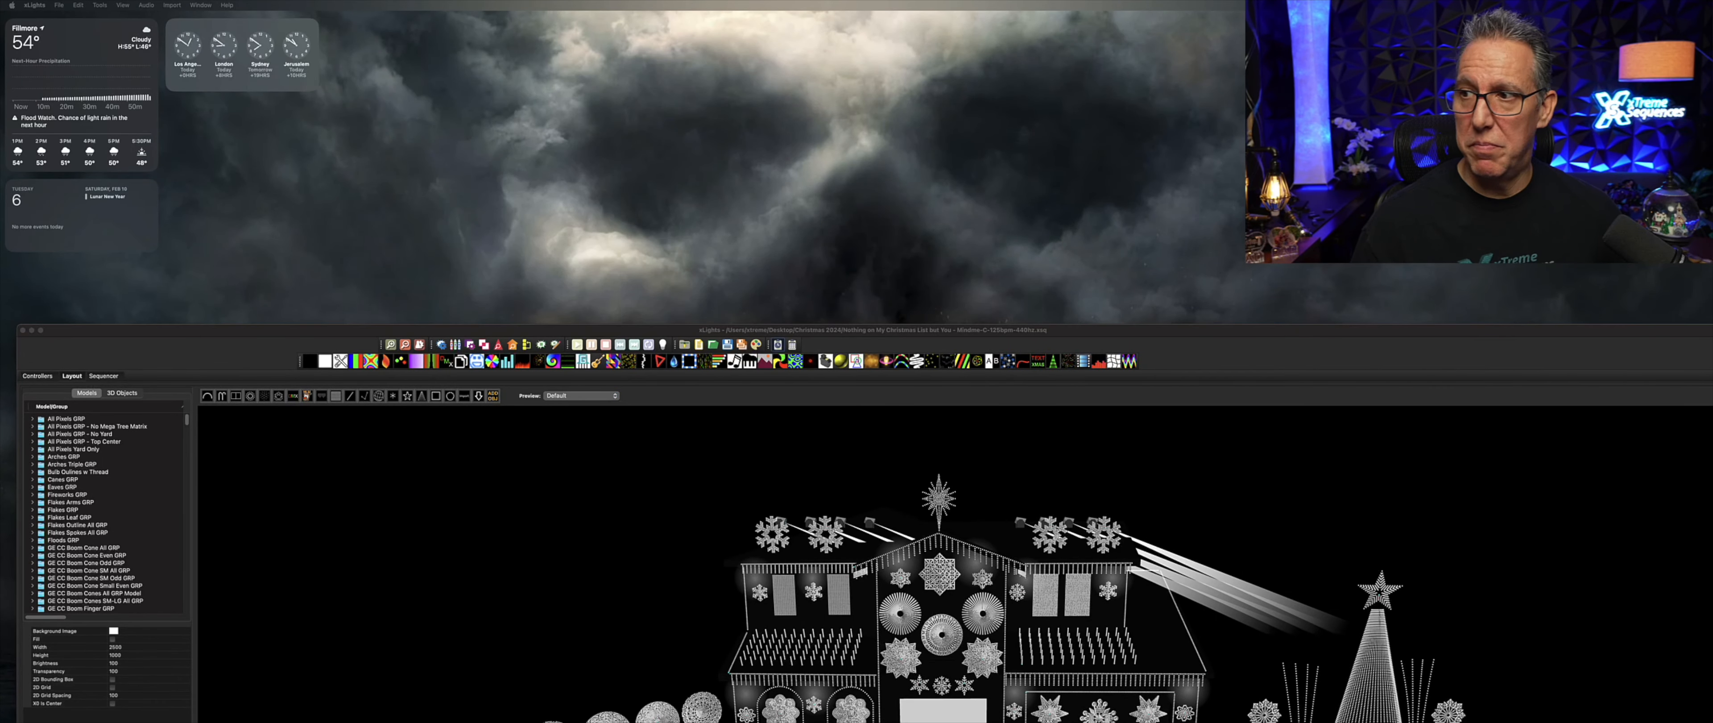
pyautogui.doubleClick(1194, 338)
pyautogui.moveTo(1712, 259); pyautogui.dragTo(833, 102)
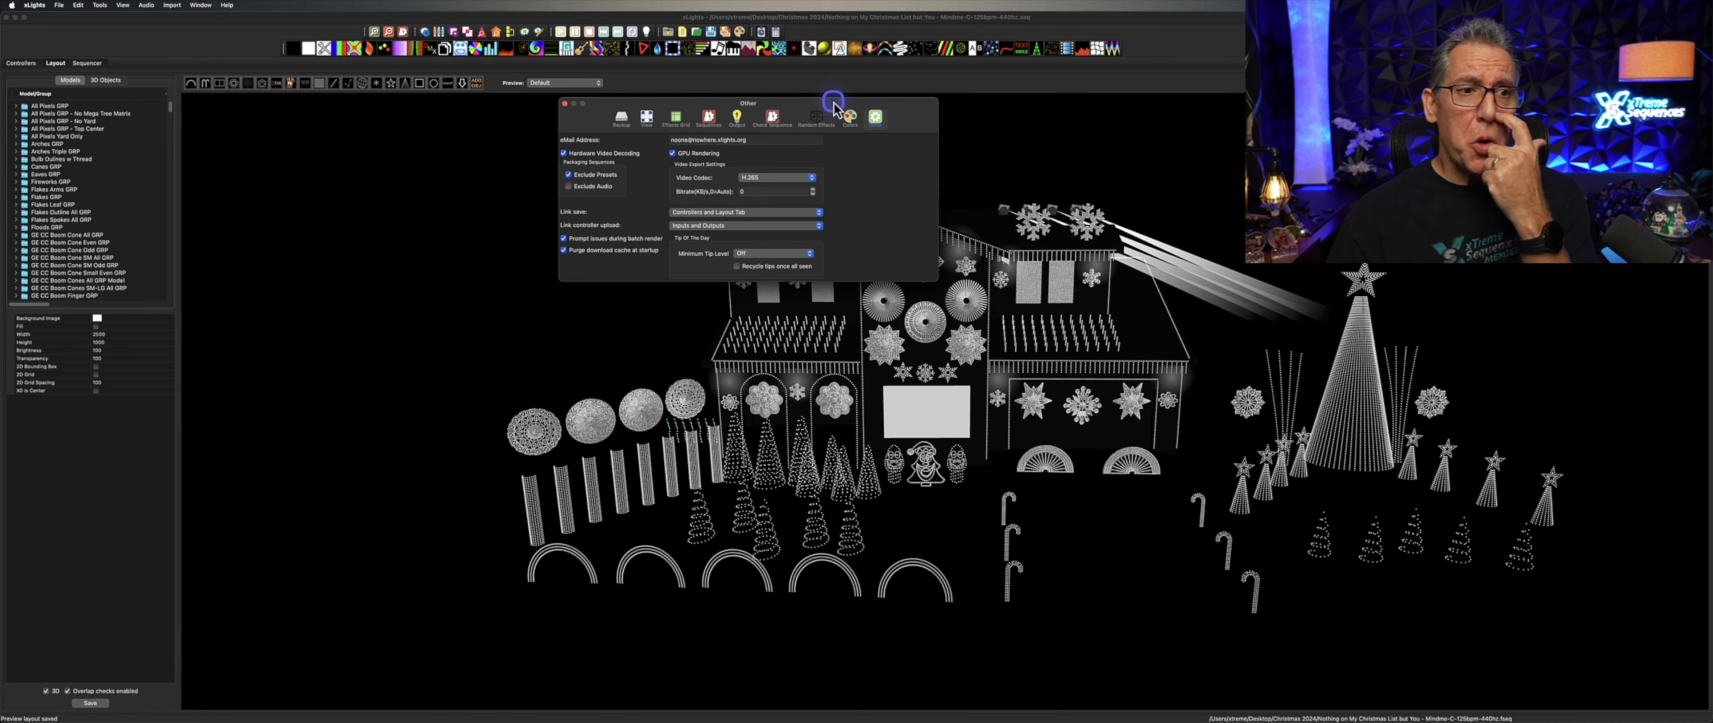
# Review the Backup preferences, including the available Purge Backups age options
pyautogui.click(621, 125)
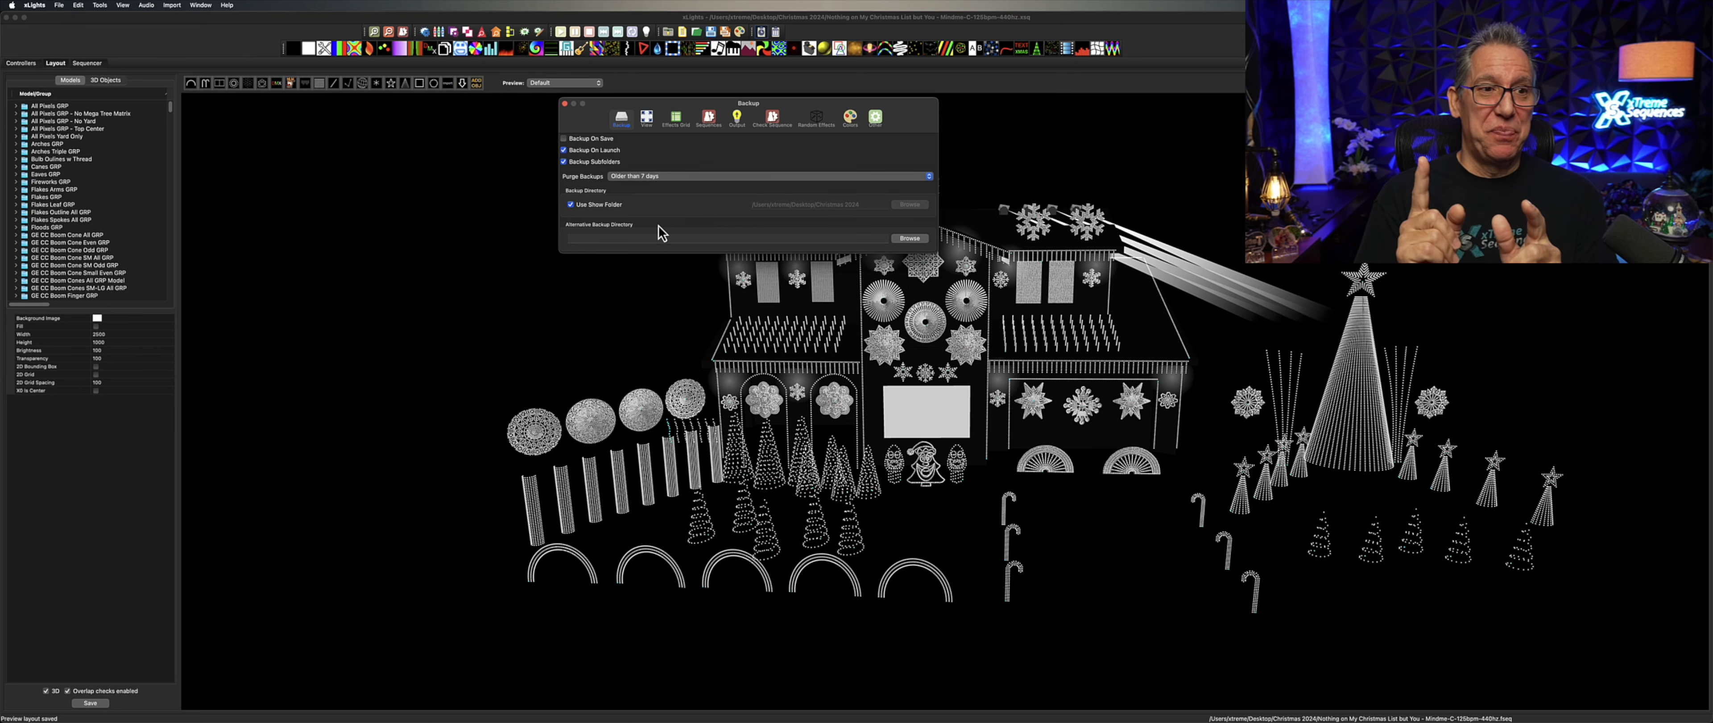
pyautogui.click(685, 177)
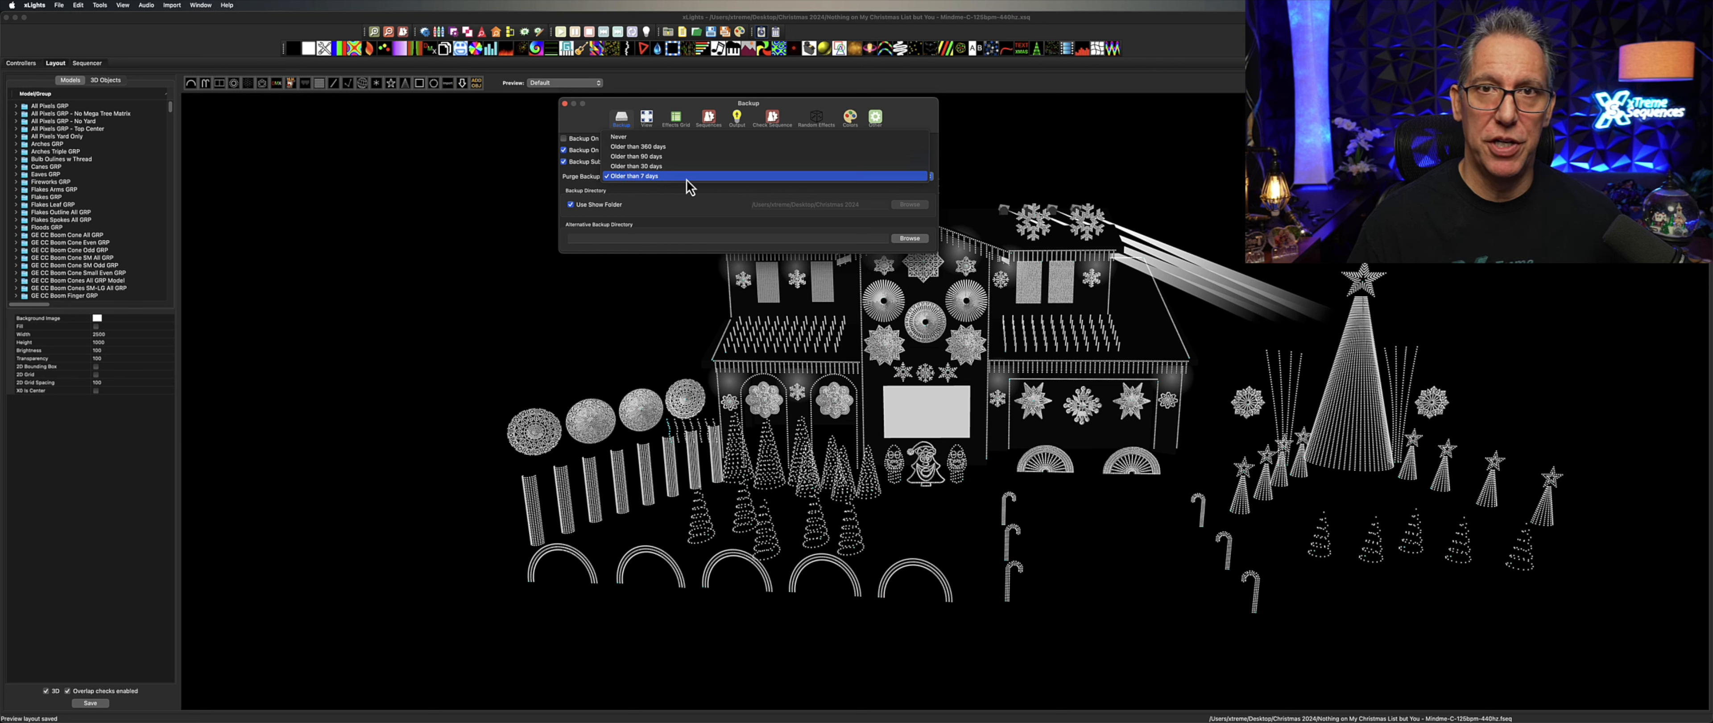
pyautogui.click(574, 121)
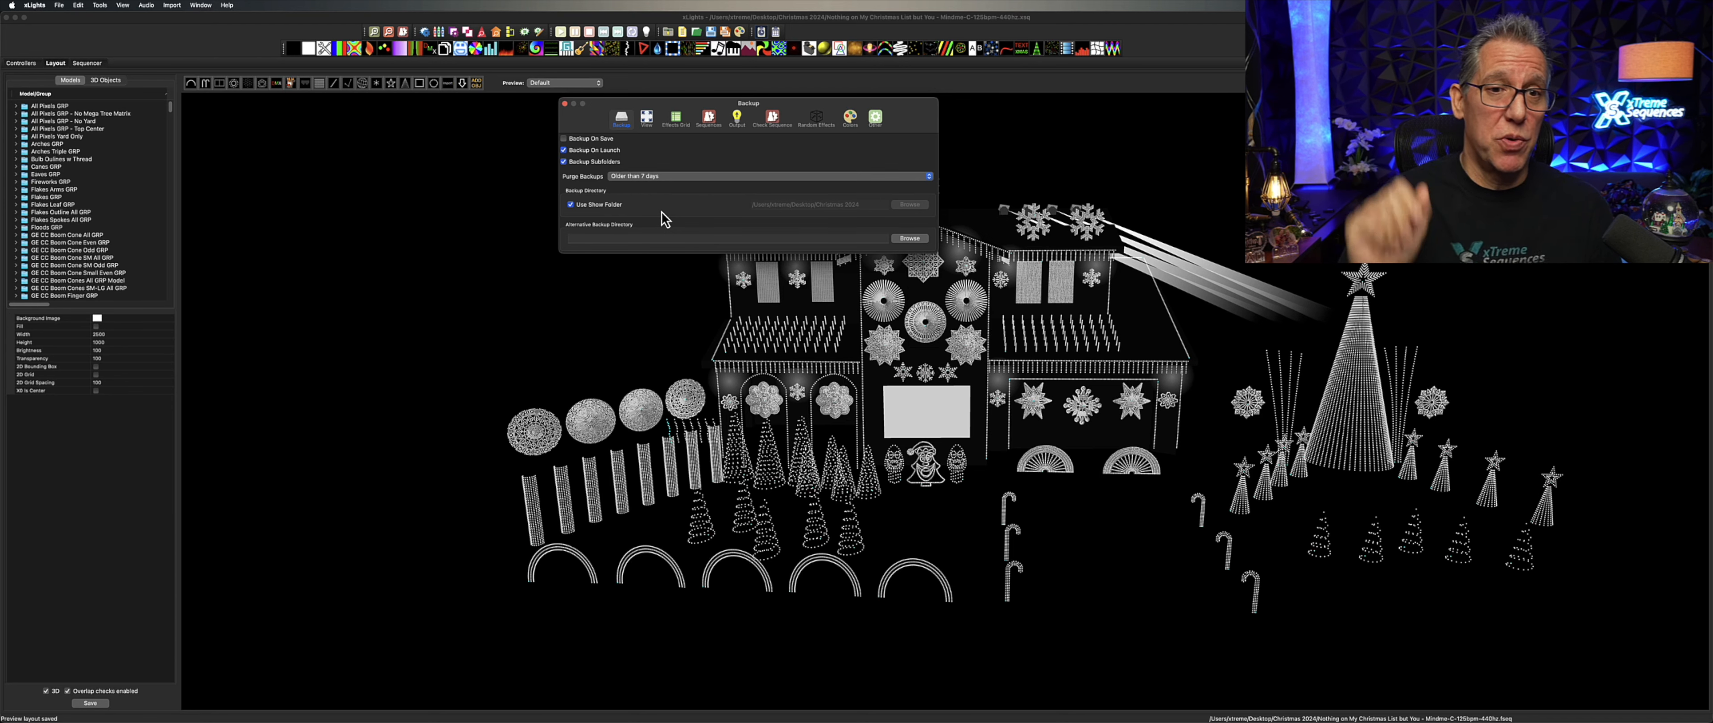
# Review the View preferences and the Effects Grid preferences
pyautogui.click(651, 121)
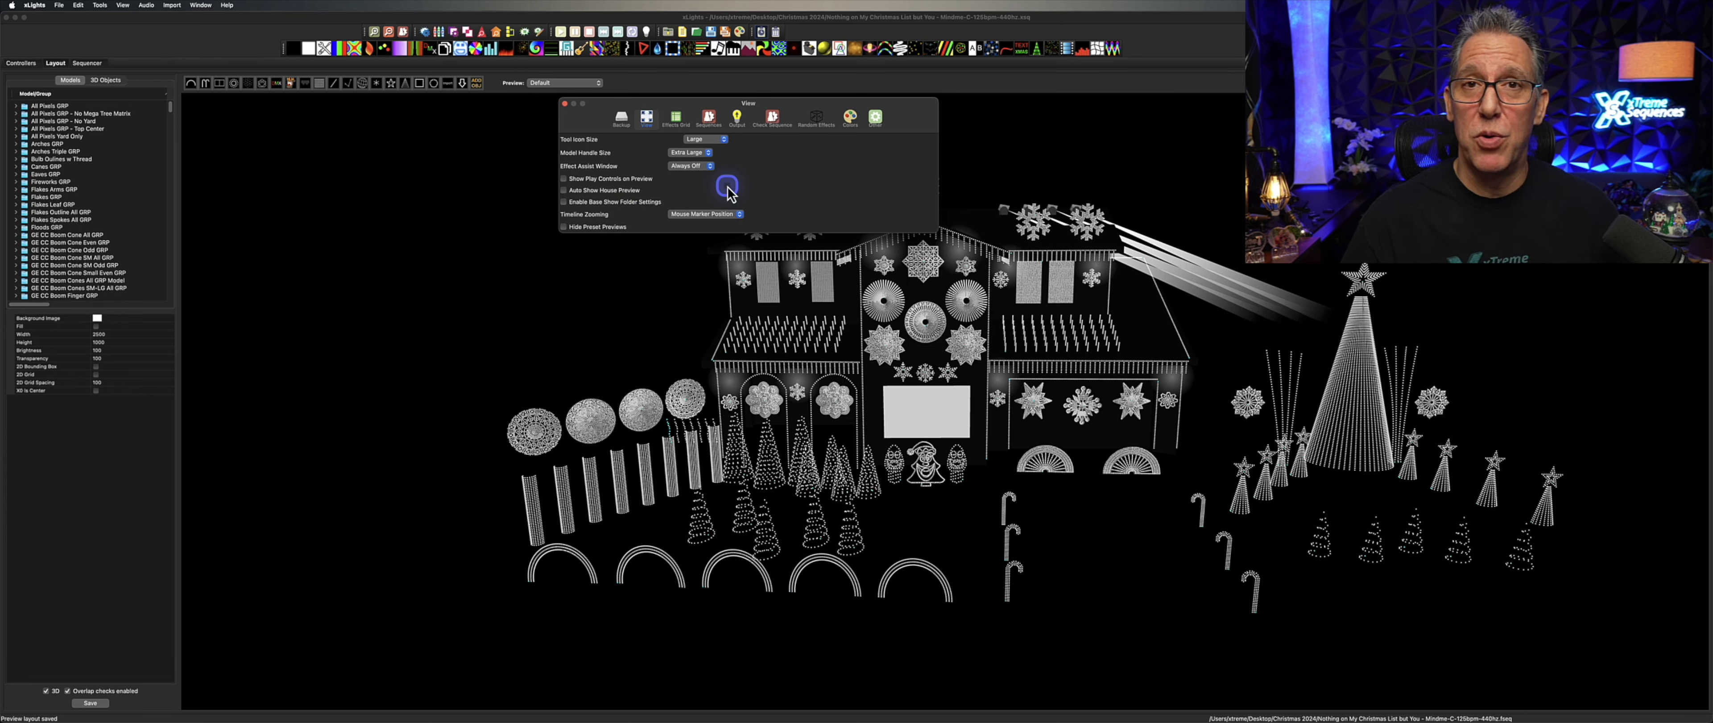
pyautogui.click(744, 185)
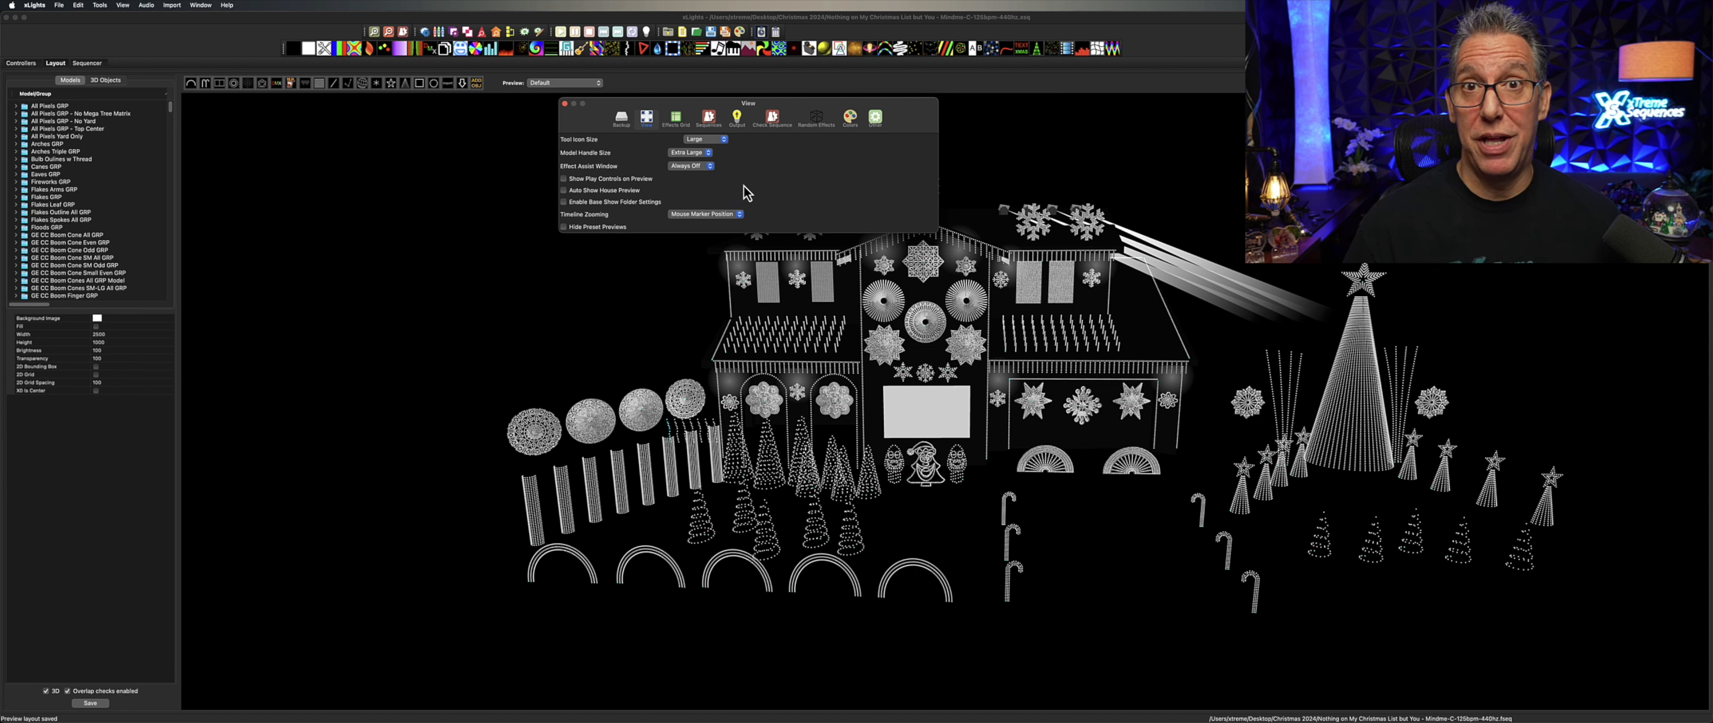
pyautogui.click(678, 120)
pyautogui.click(747, 177)
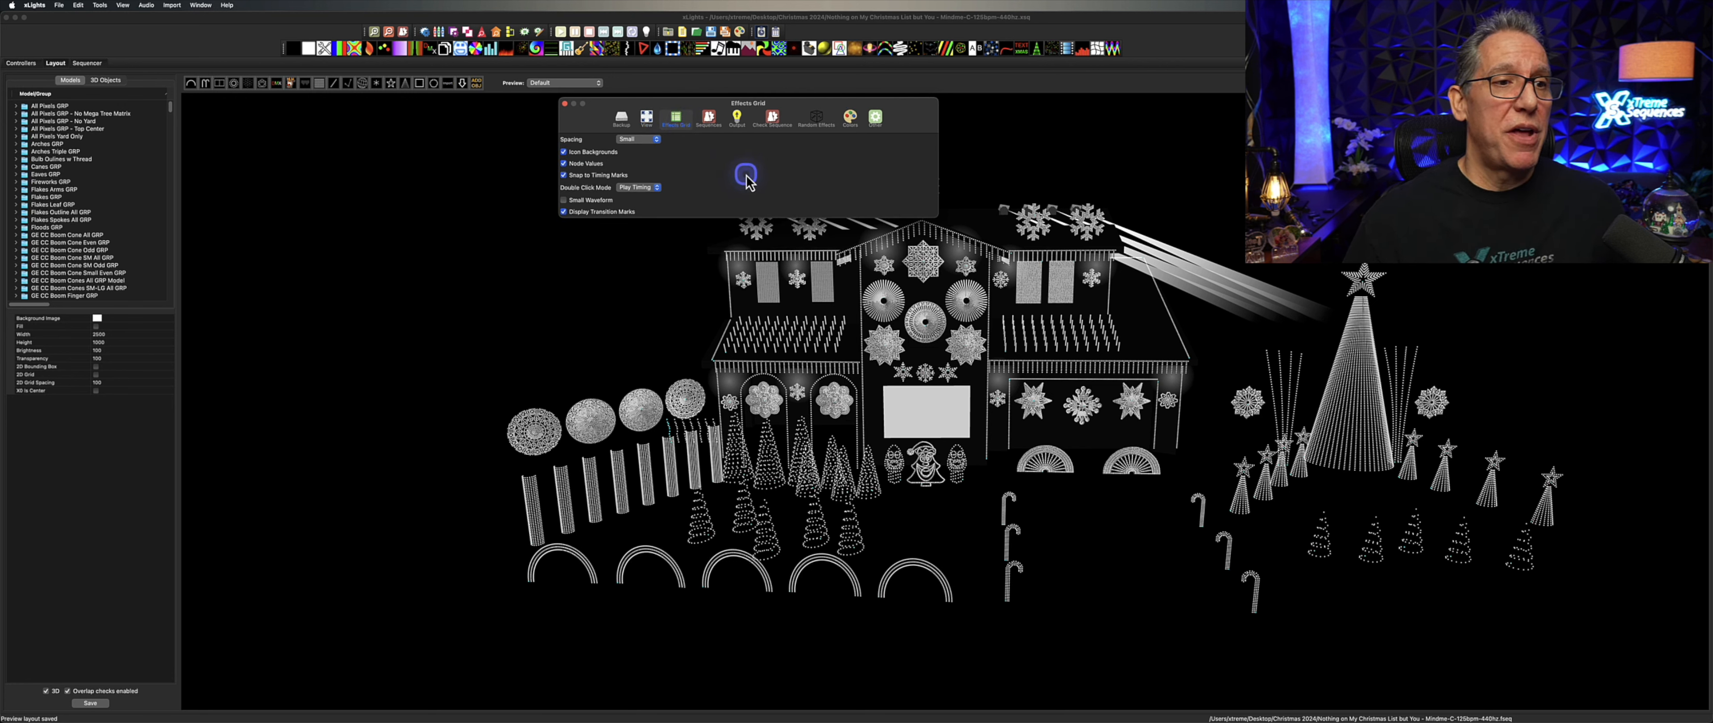
# Review the Sequences preferences, including the available Maximum Render Cache Size options
pyautogui.click(709, 119)
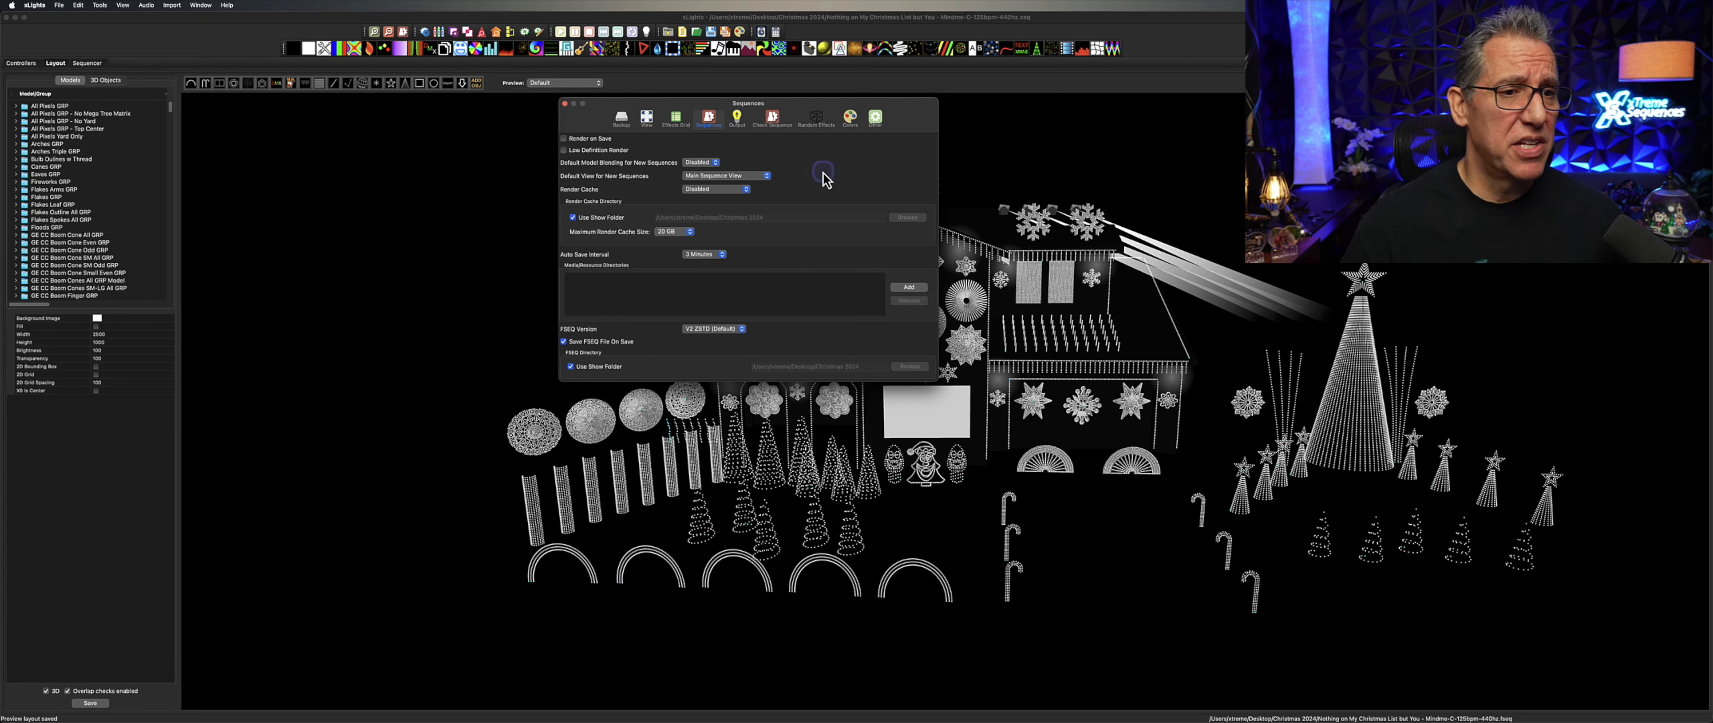
pyautogui.click(690, 231)
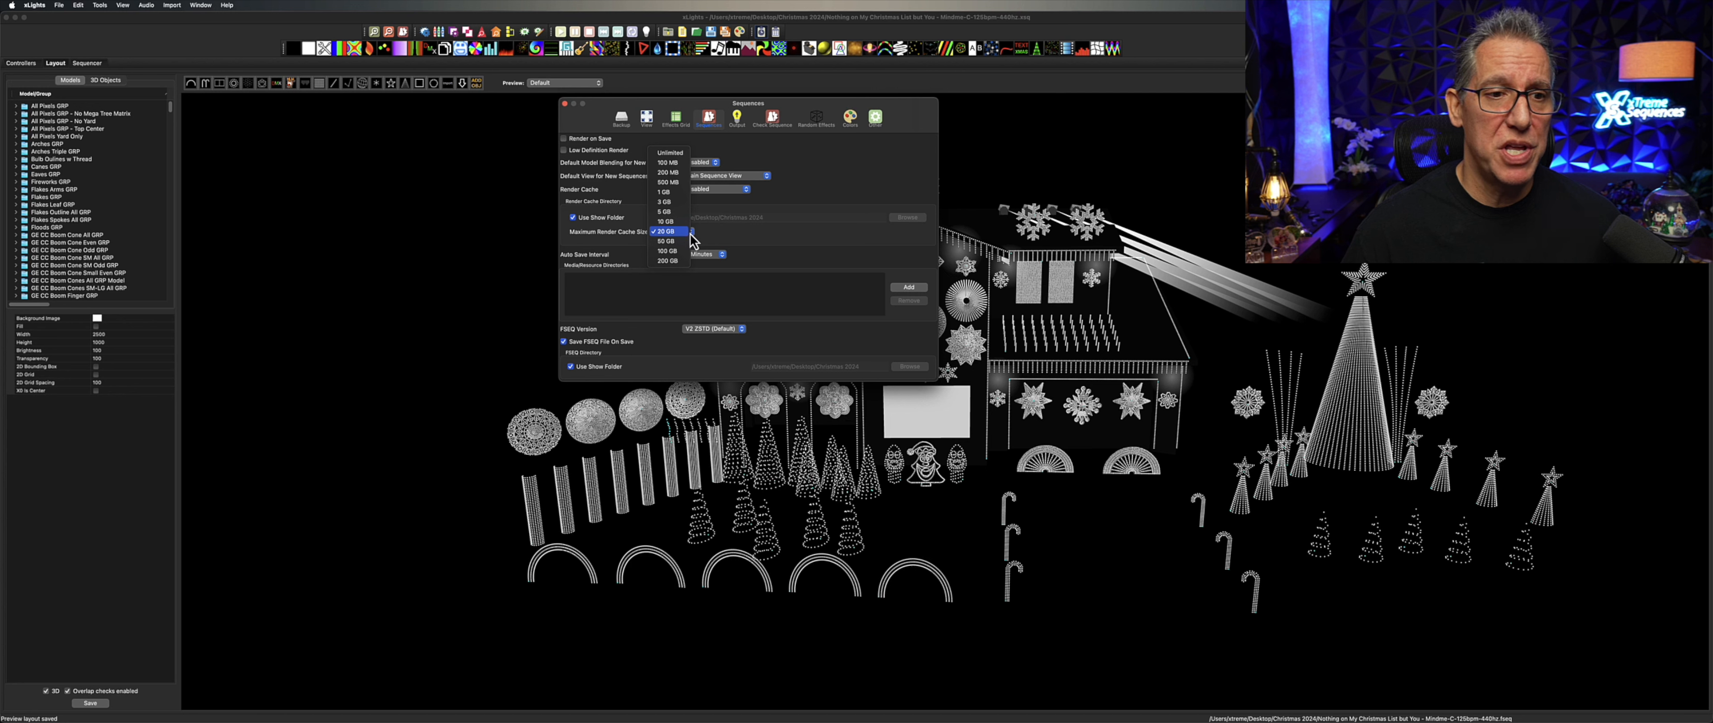
pyautogui.click(753, 237)
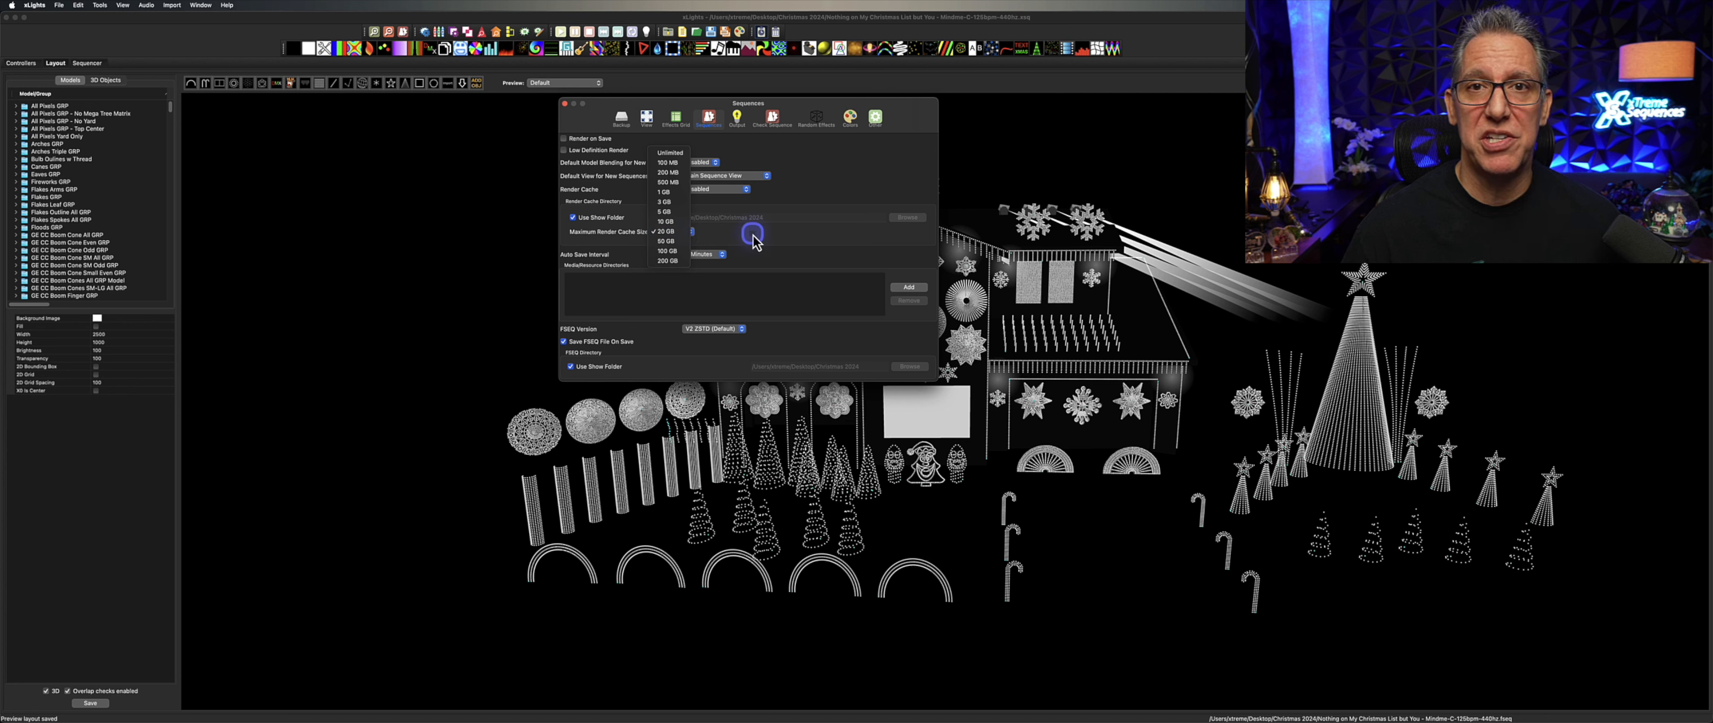
pyautogui.click(753, 238)
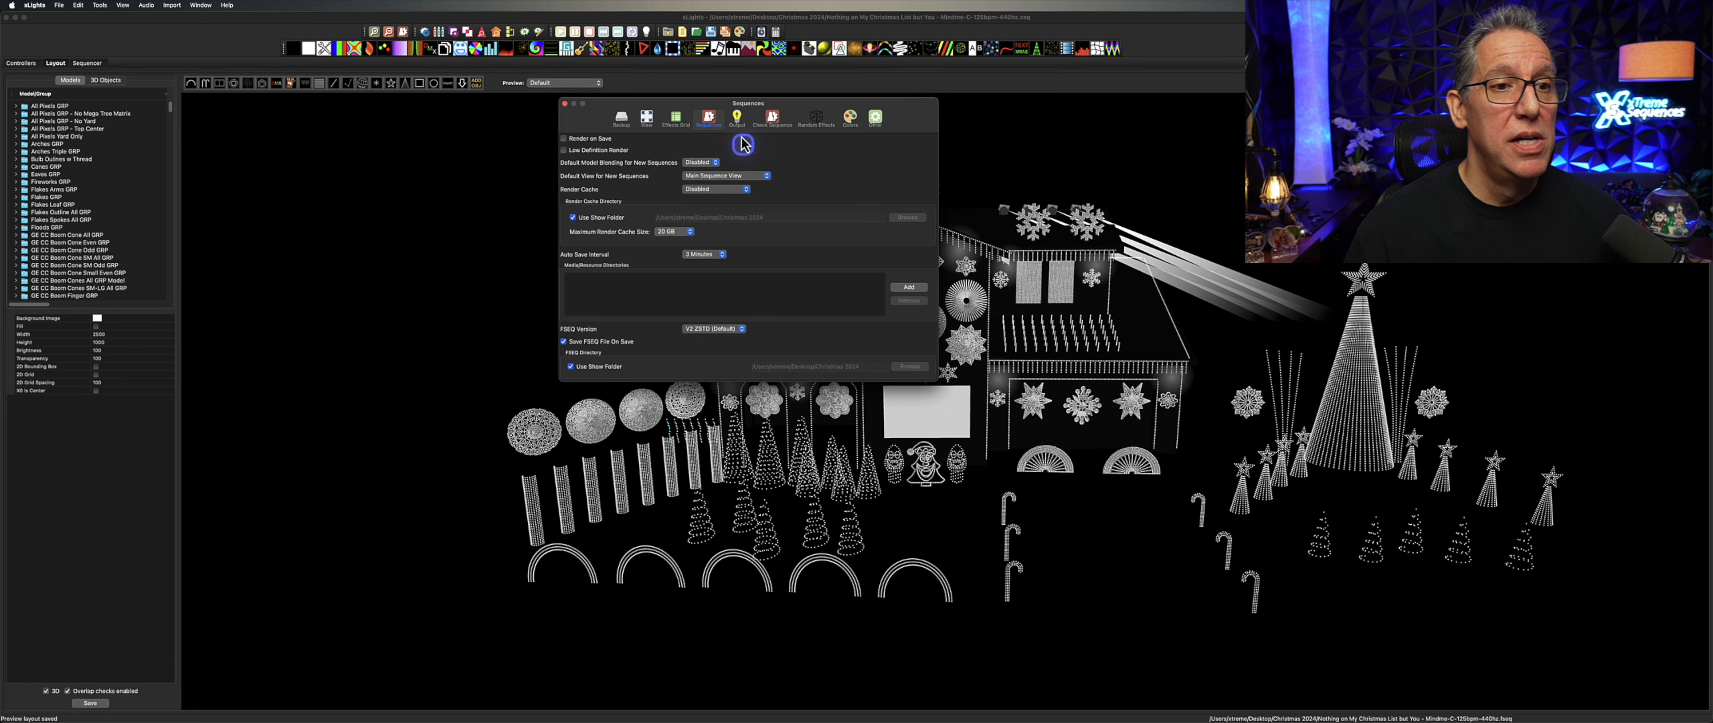
# Review the Output, Check Sequence, Random Effects, Colors and Other preferences, and close the preferences
pyautogui.click(746, 123)
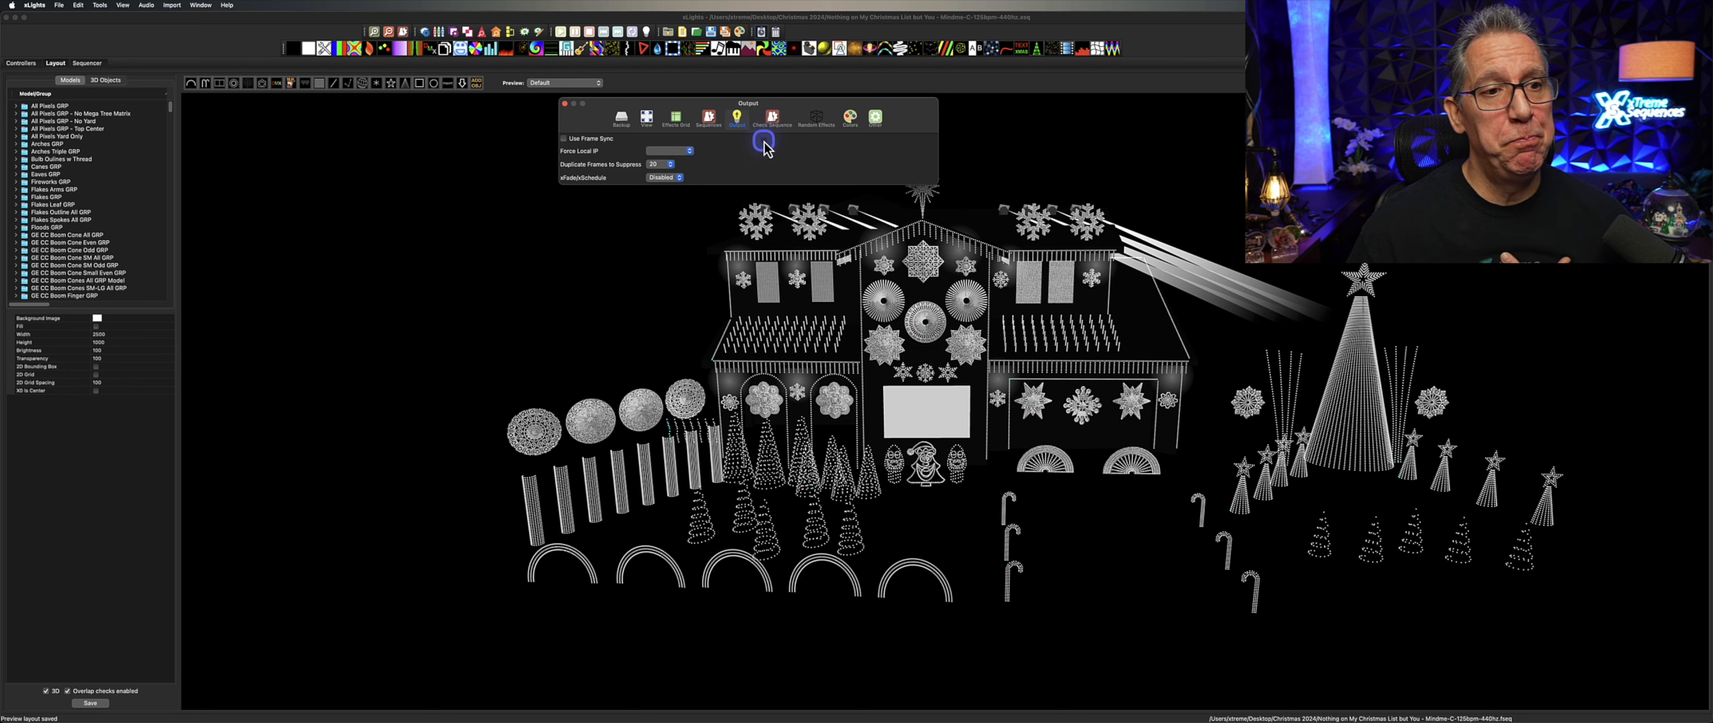
pyautogui.click(773, 121)
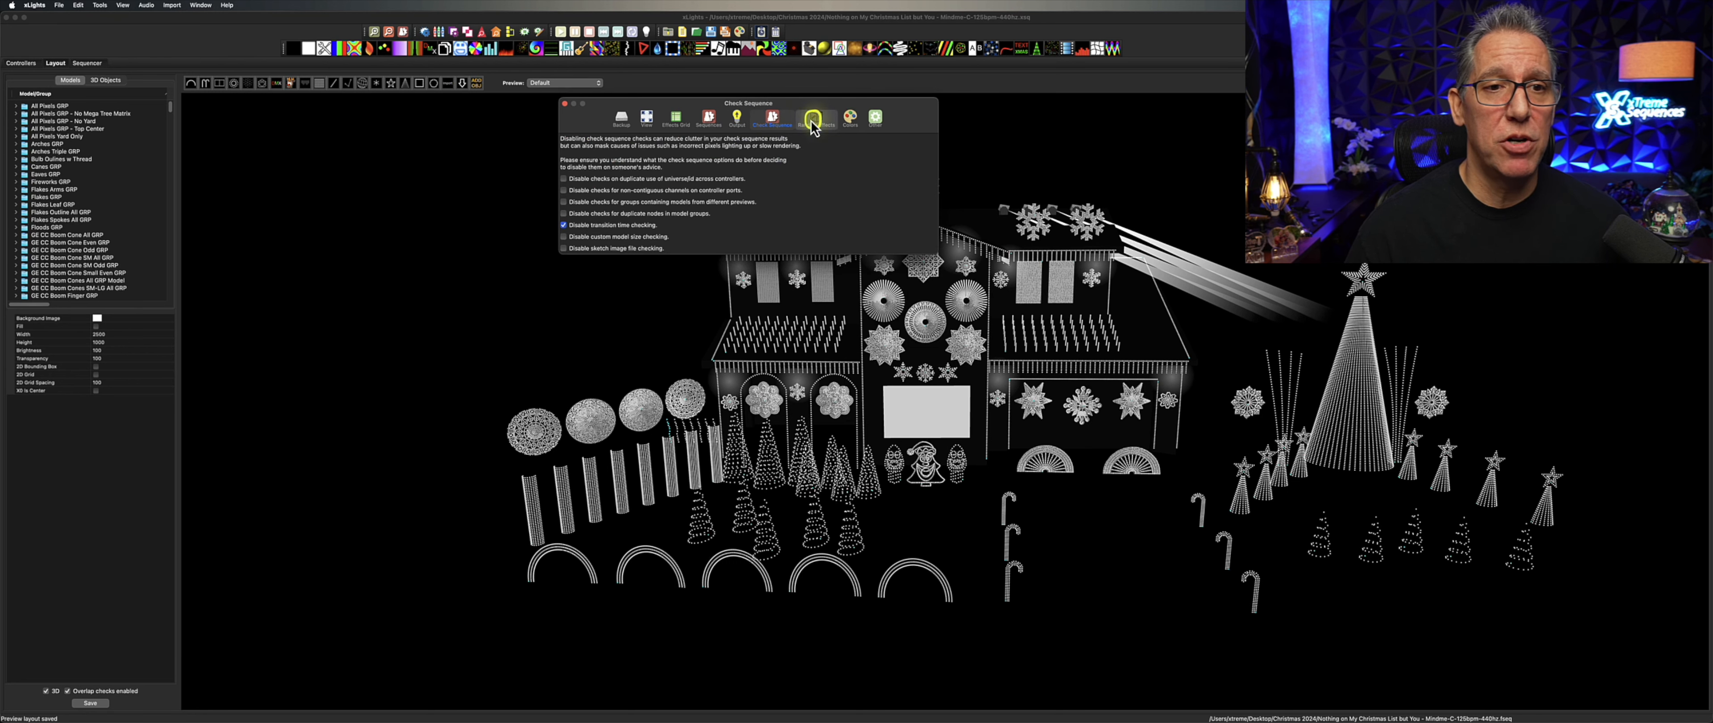
pyautogui.click(814, 120)
pyautogui.click(842, 125)
pyautogui.click(875, 118)
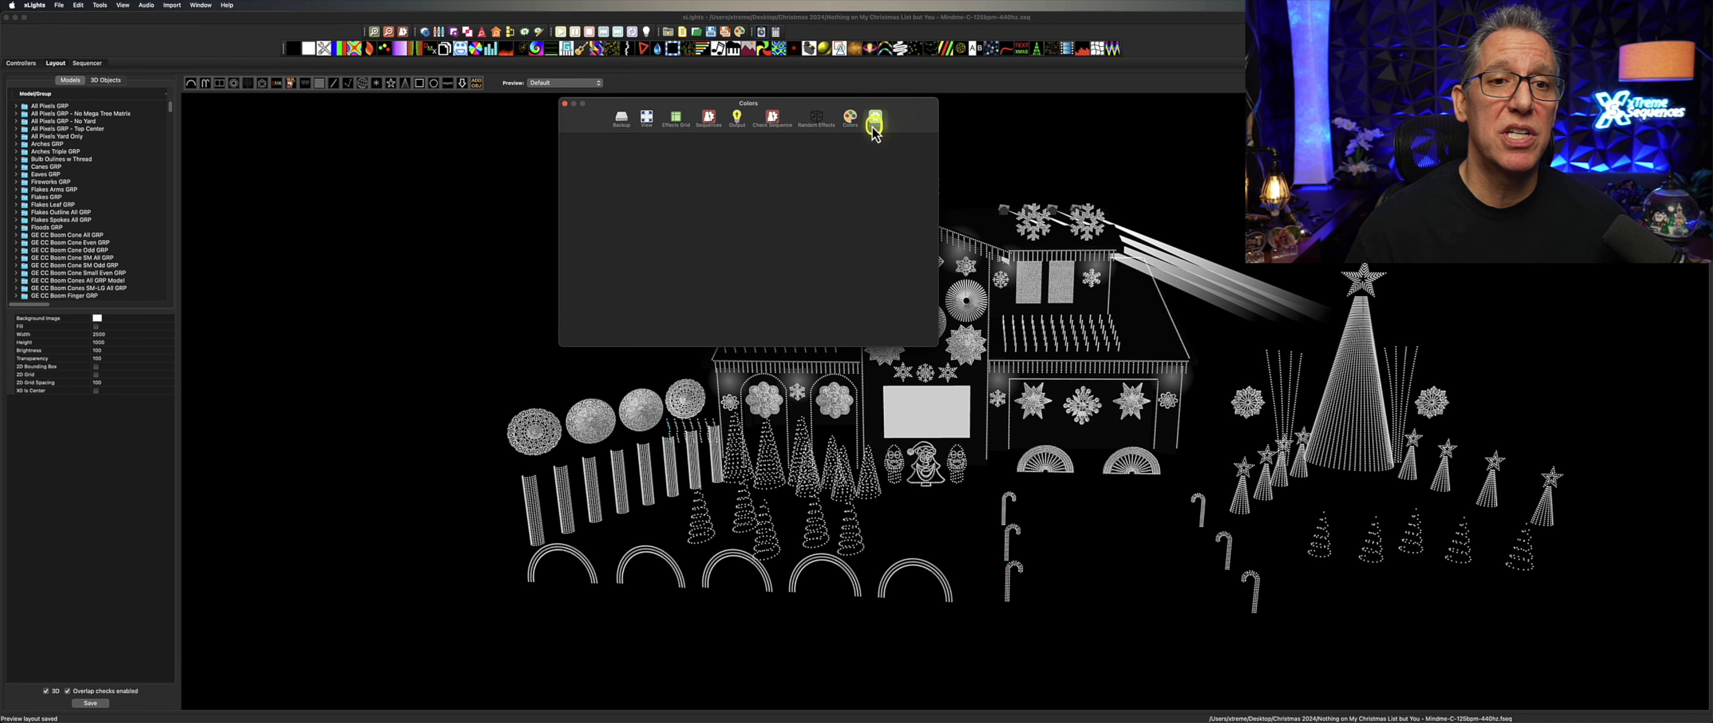
pyautogui.click(883, 215)
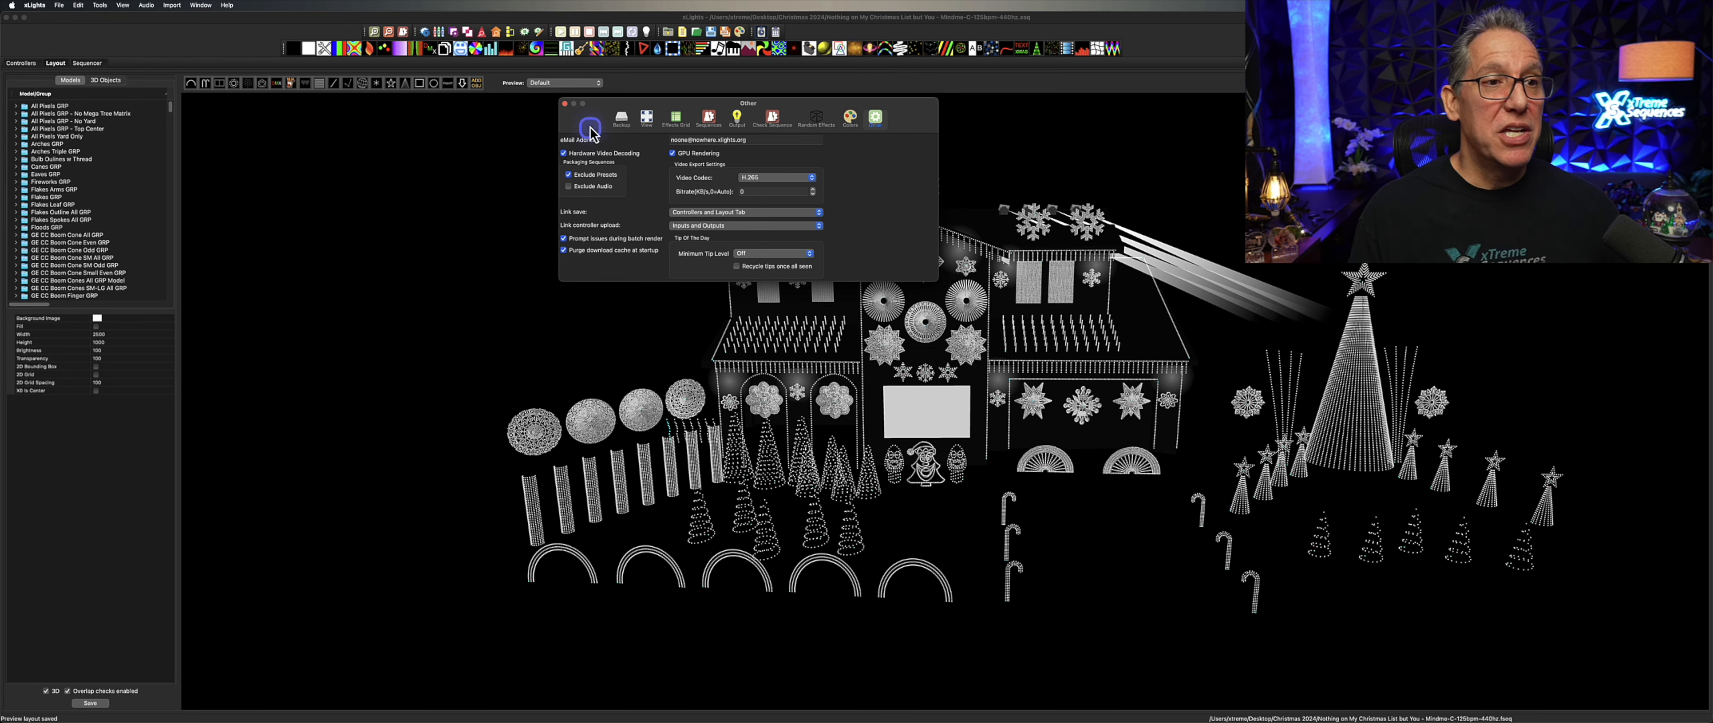
pyautogui.click(564, 105)
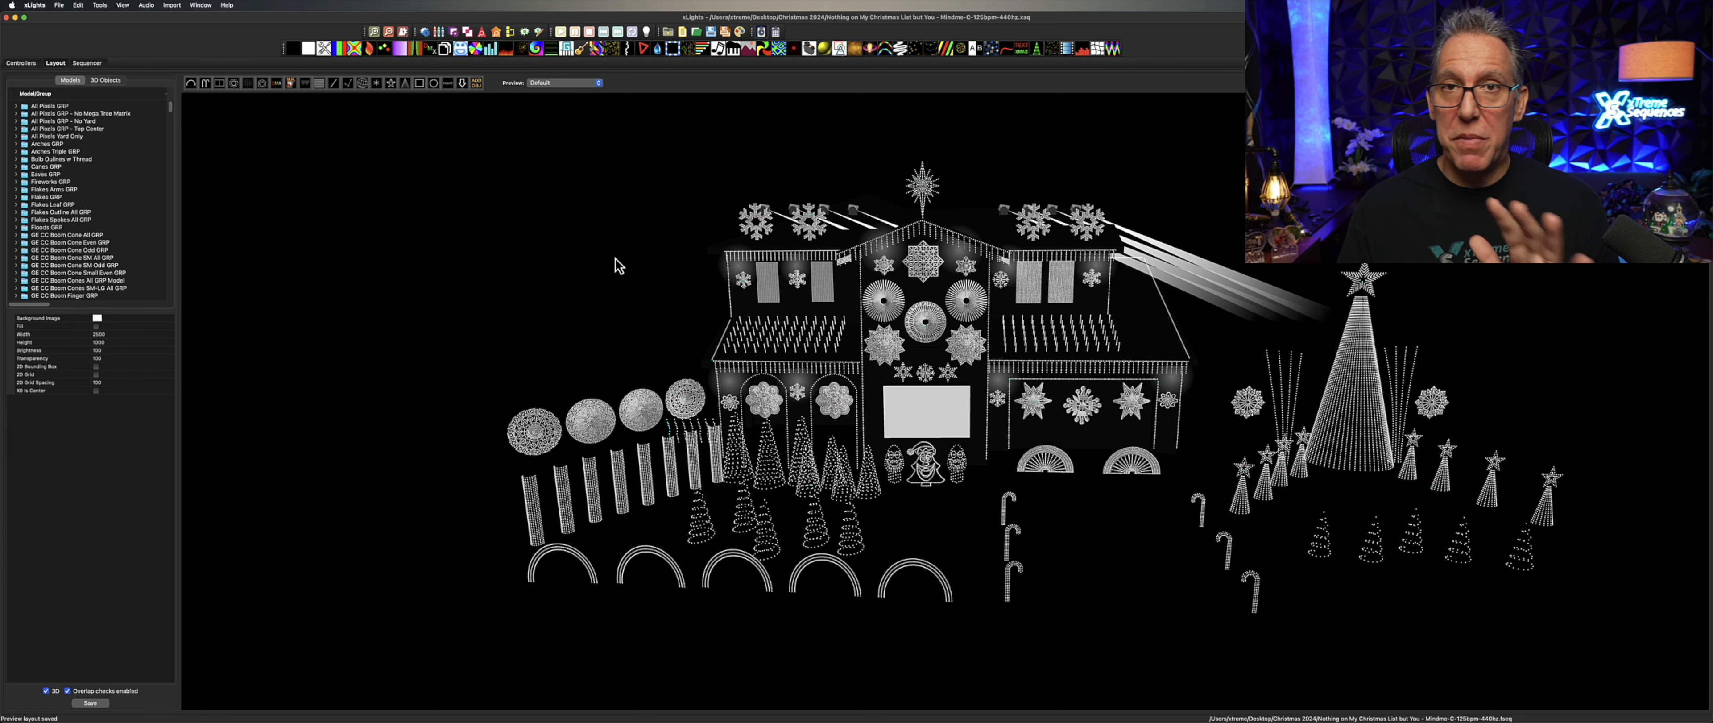
# Look over the sequence in the sequencer and return to the layout
pyautogui.click(105, 80)
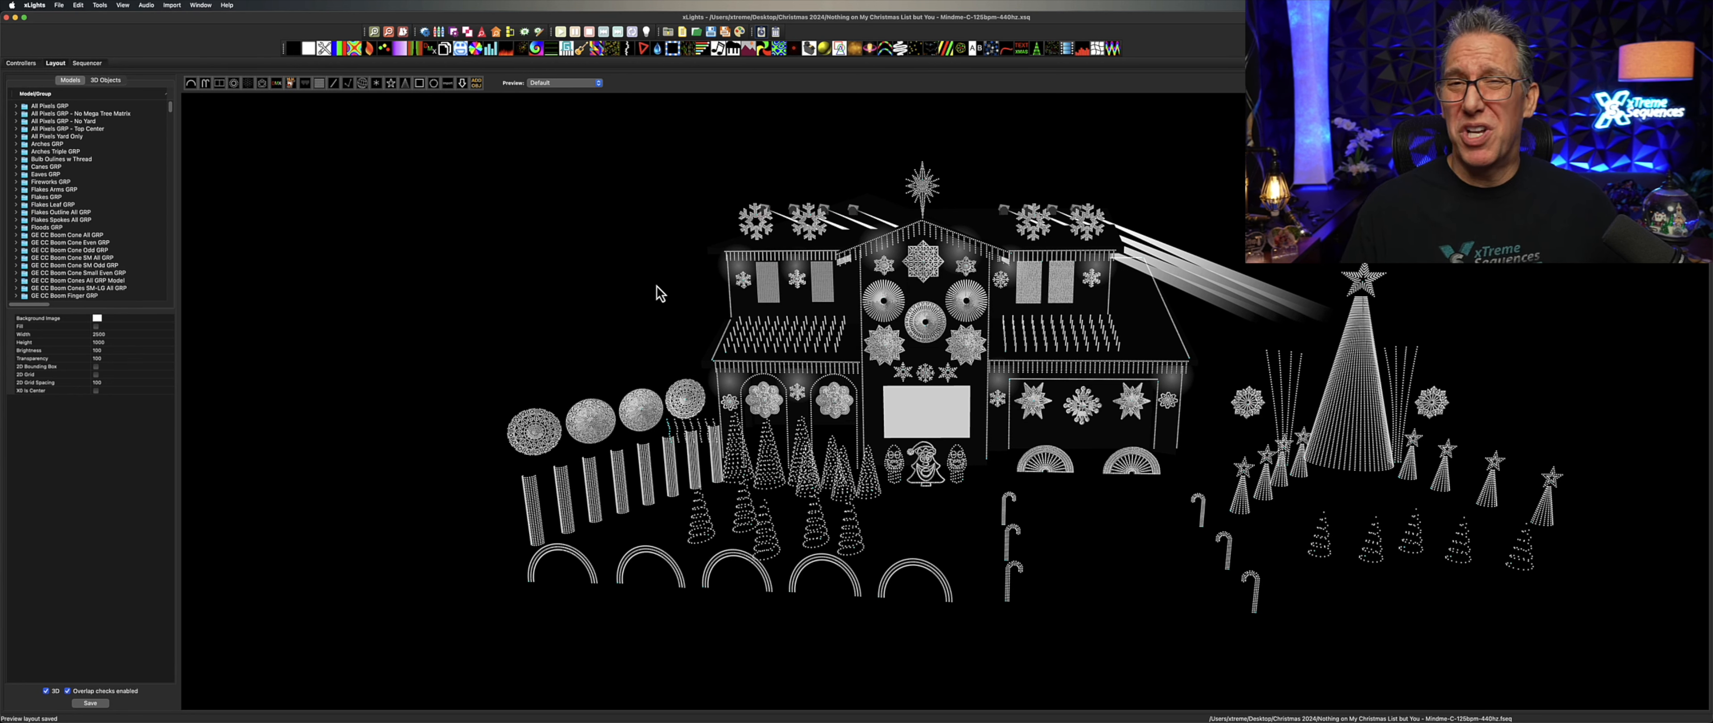
pyautogui.click(90, 64)
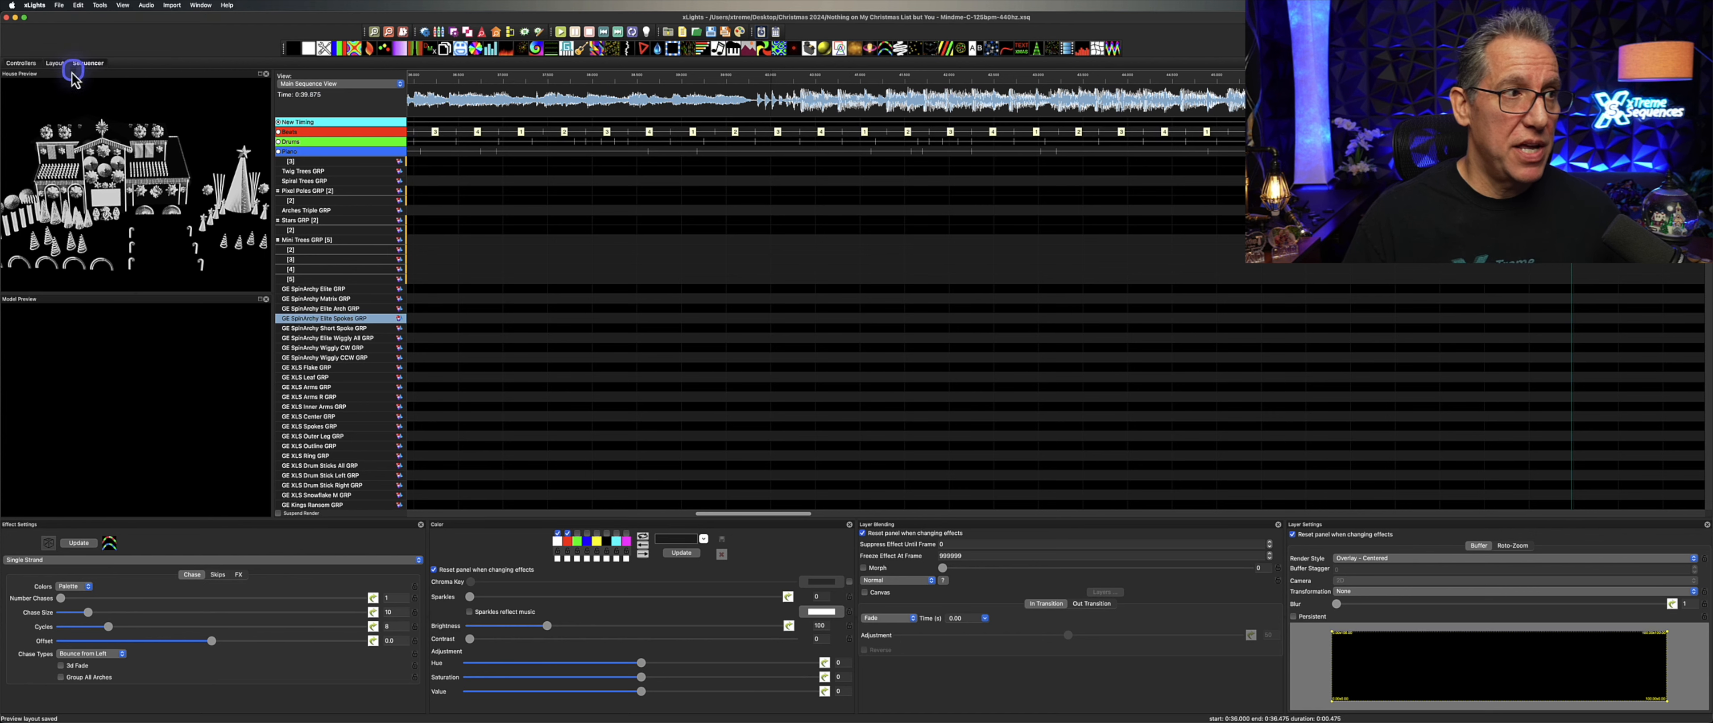
pyautogui.click(57, 64)
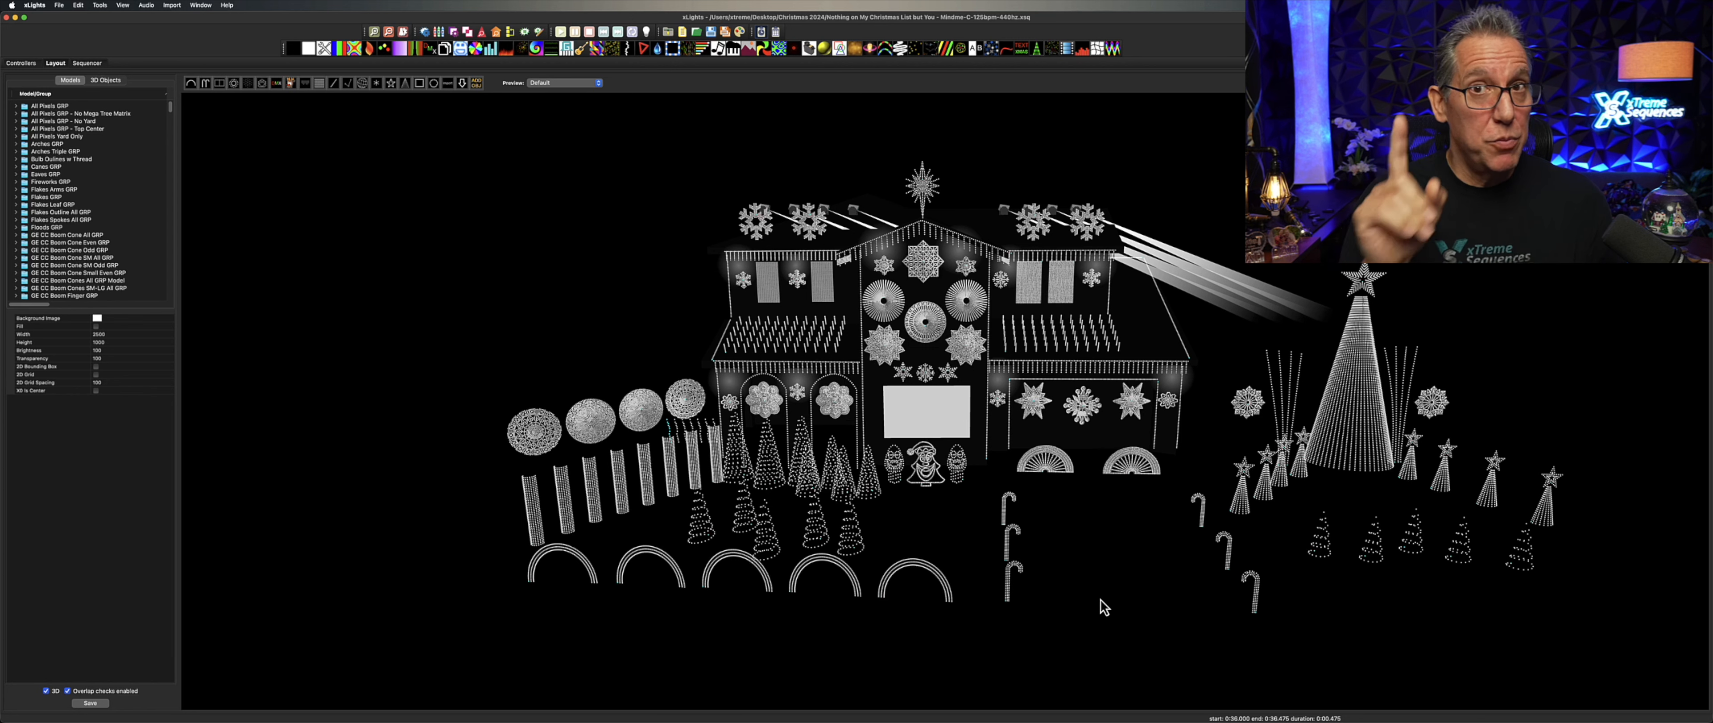
# Open the custom model data of GE Click Click Boom 1 and enlarge its window for inspection
pyautogui.click(956, 464)
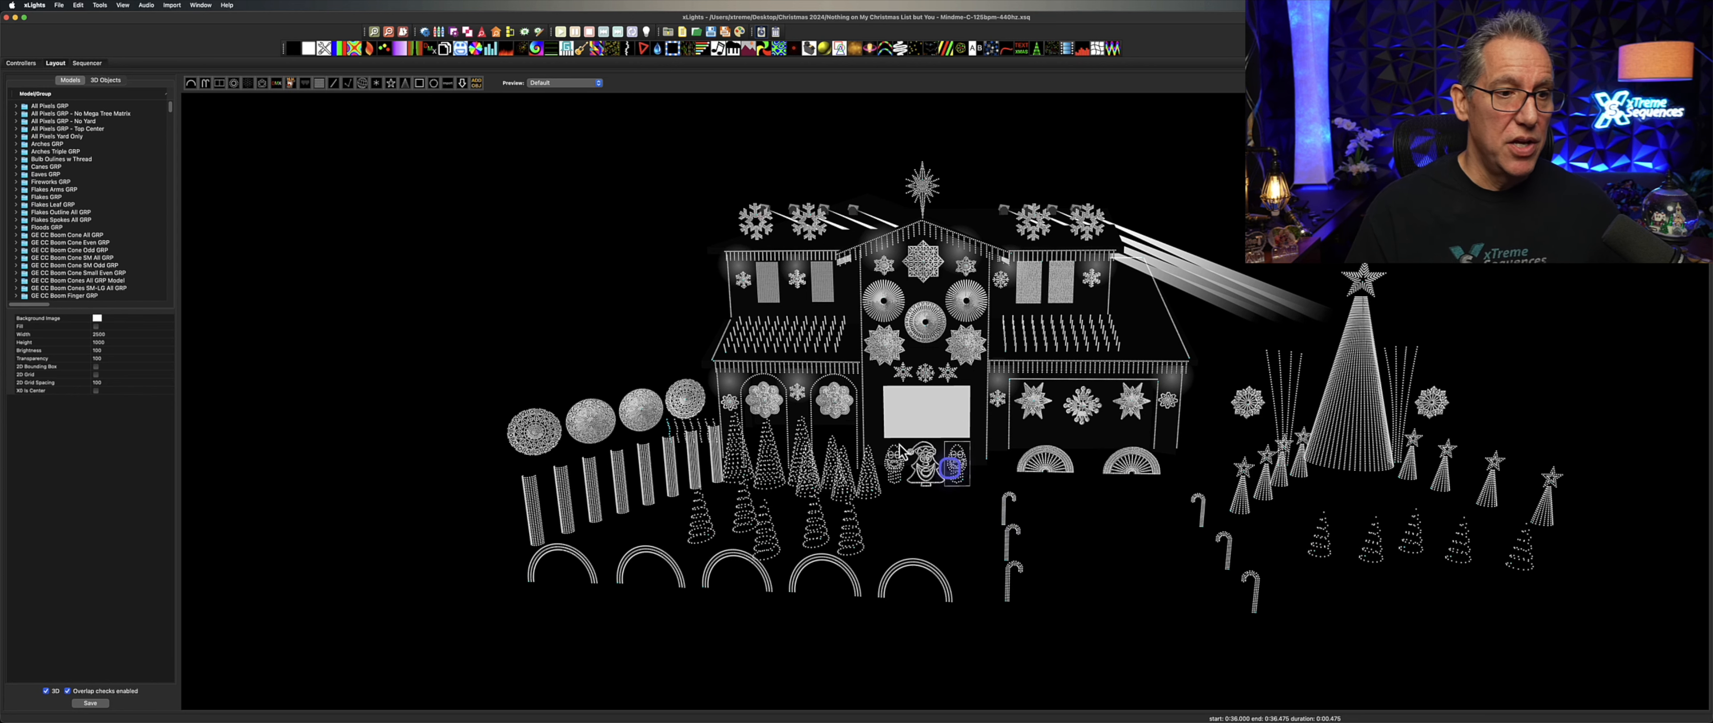
pyautogui.click(606, 426)
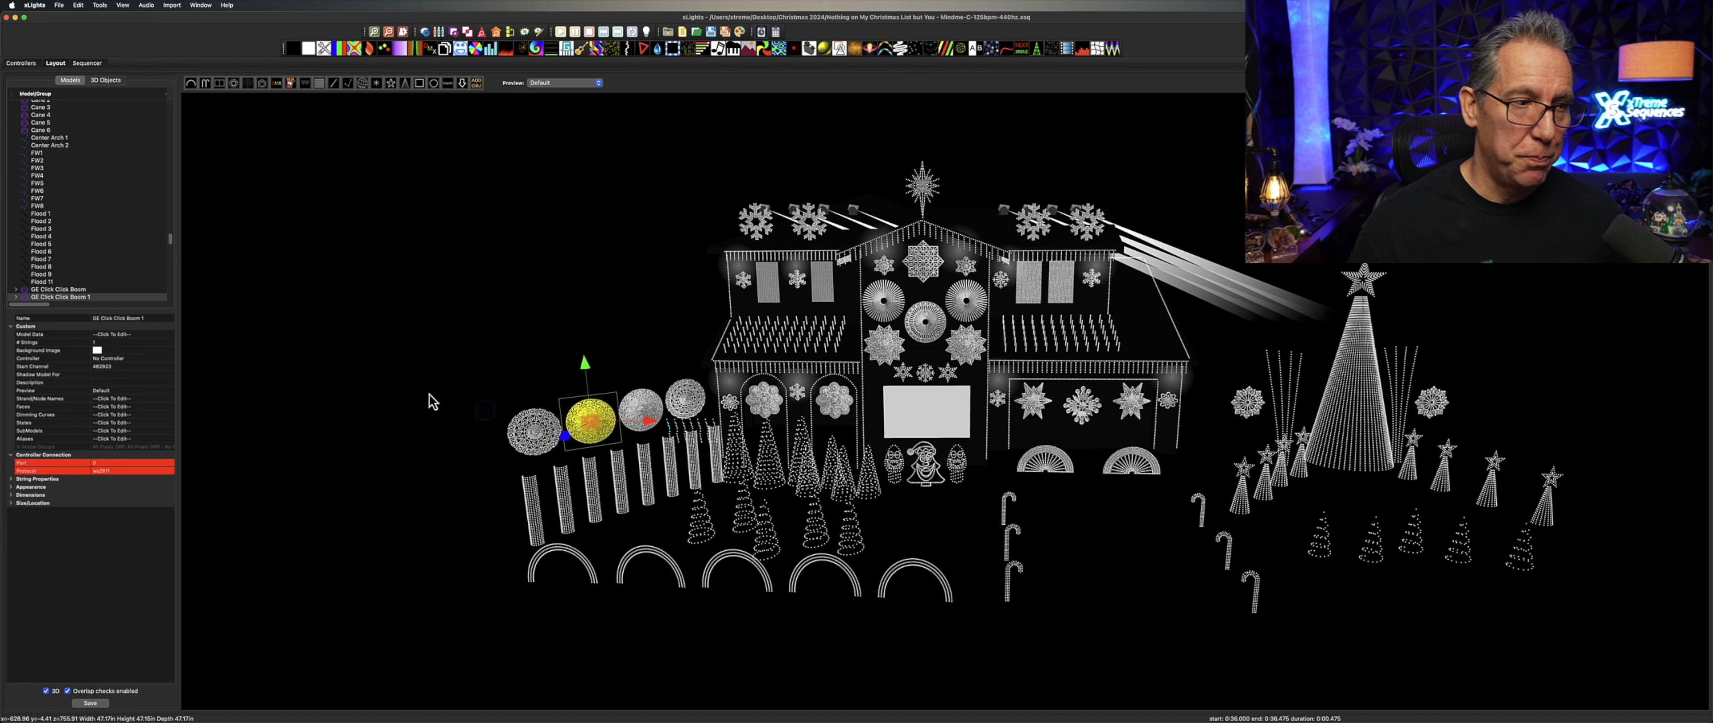
pyautogui.click(161, 337)
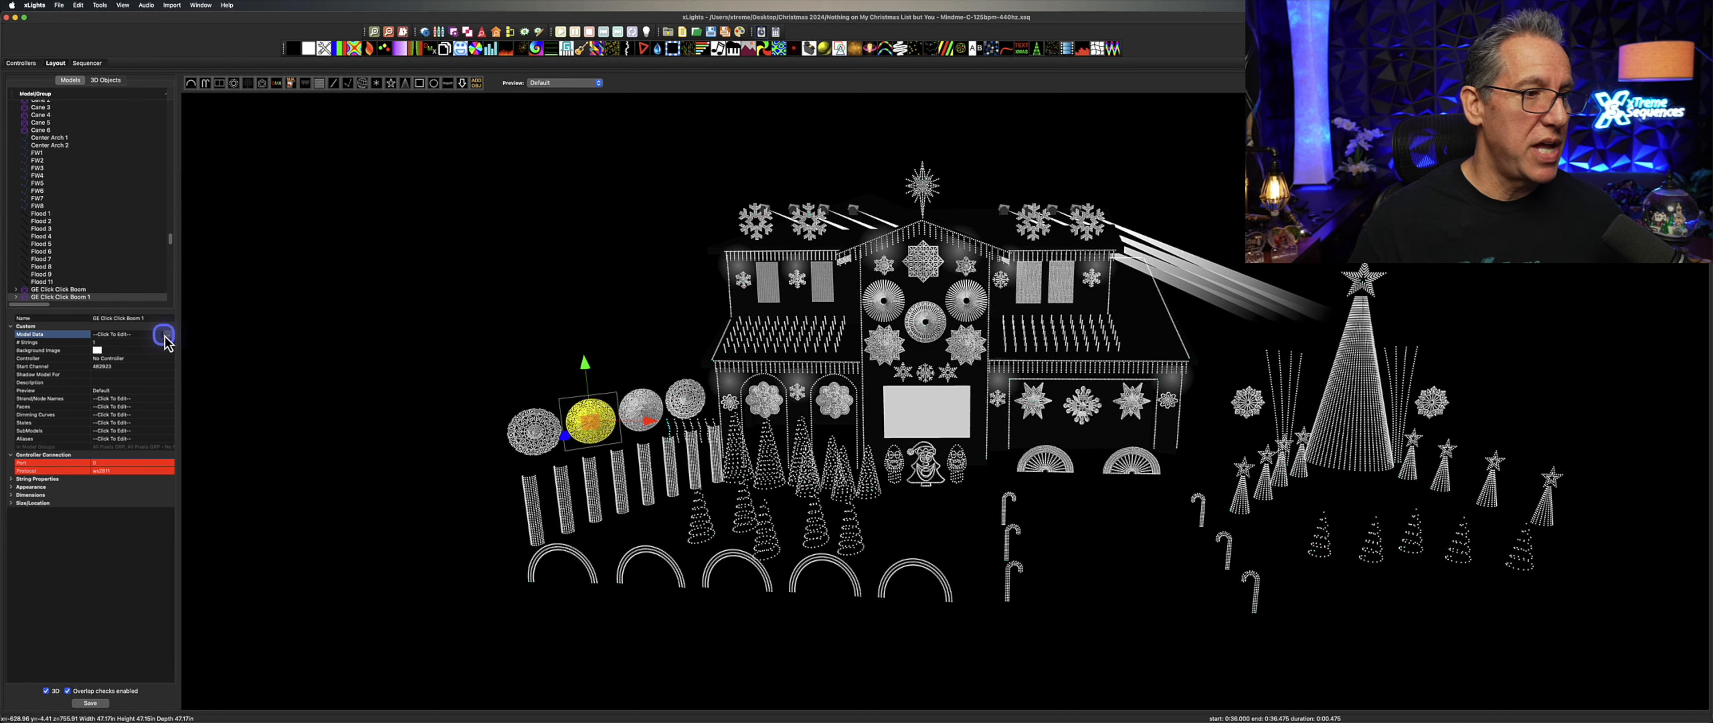
pyautogui.click(167, 334)
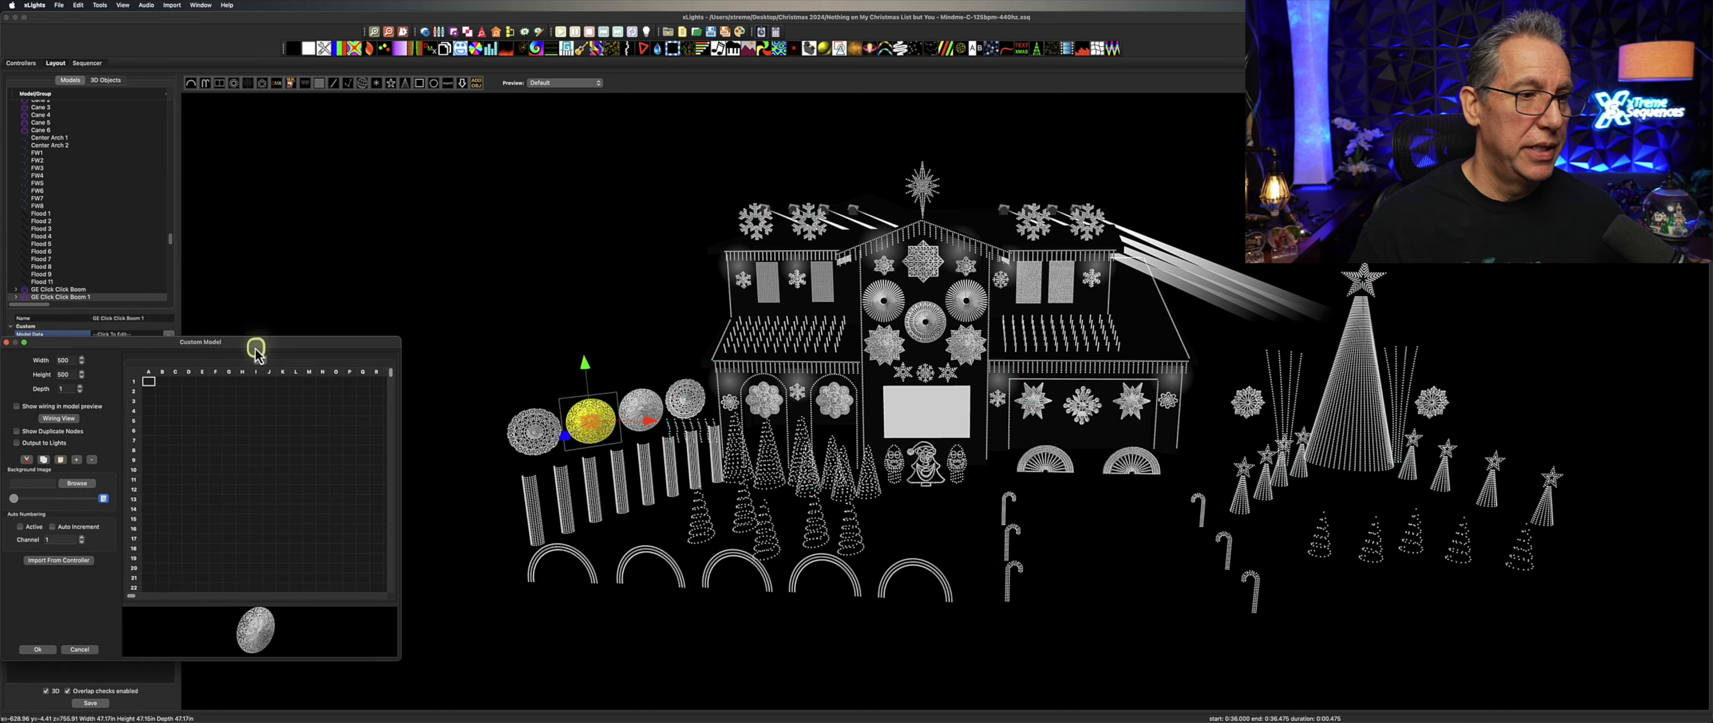
pyautogui.moveTo(256, 343); pyautogui.dragTo(542, 180)
pyautogui.moveTo(685, 497); pyautogui.dragTo(921, 608)
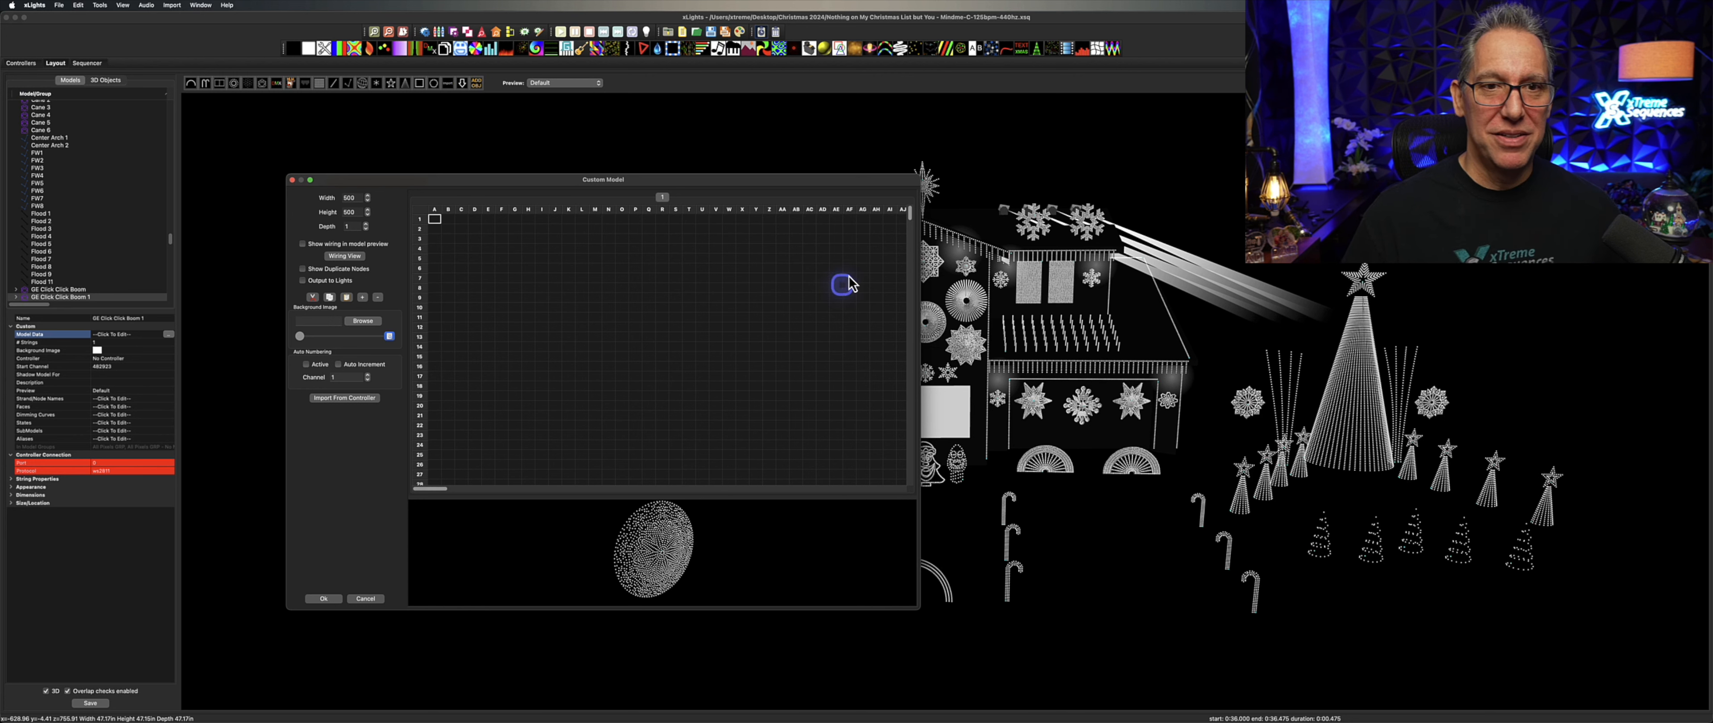
# Examine the custom model grid's Compress, Trim Unused Space and Shrink Space options, and close the model data without saving changes
pyautogui.moveTo(918, 173); pyautogui.dragTo(1010, 140)
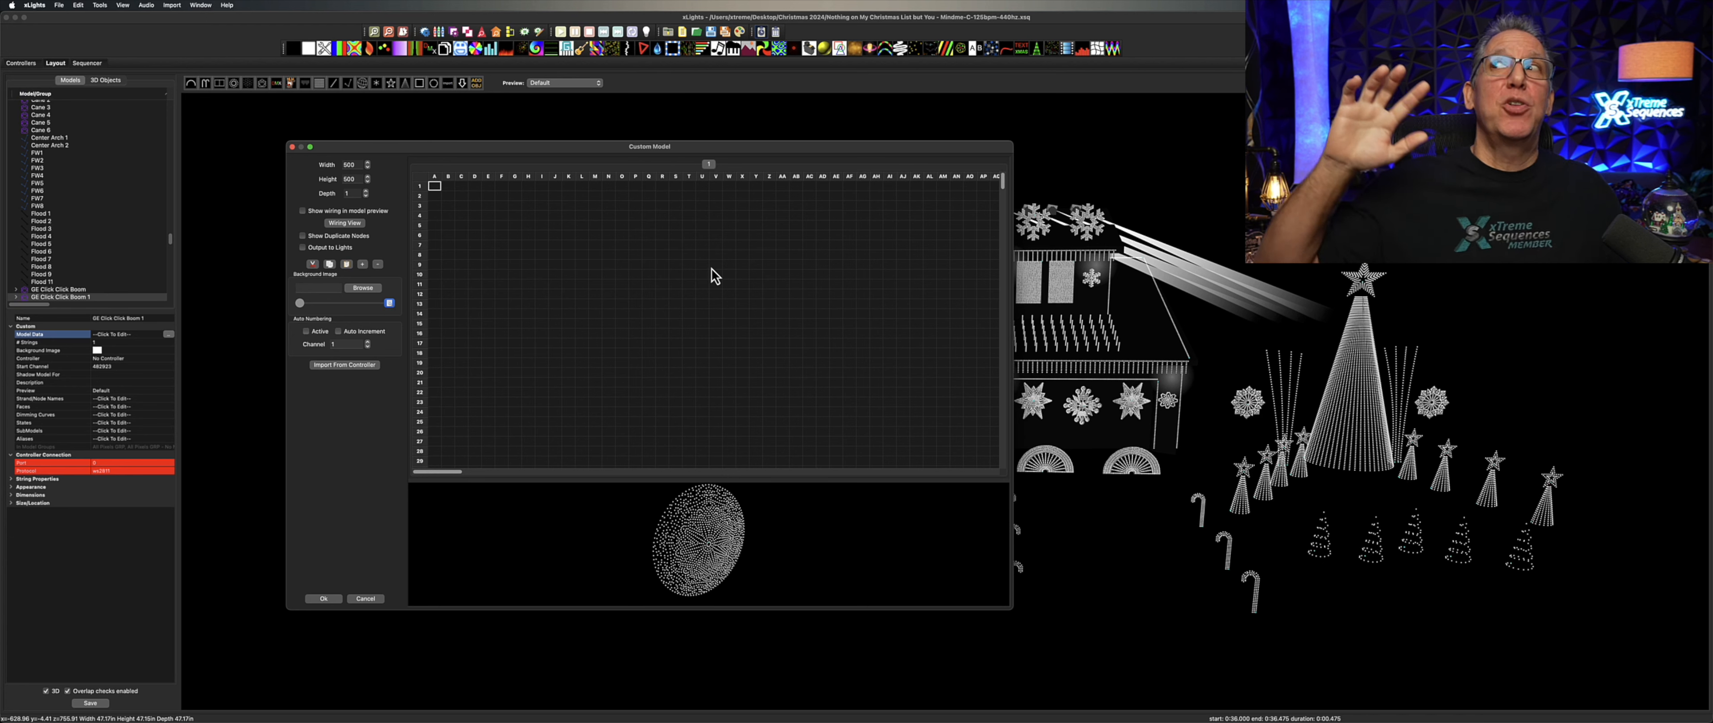
pyautogui.click(647, 214)
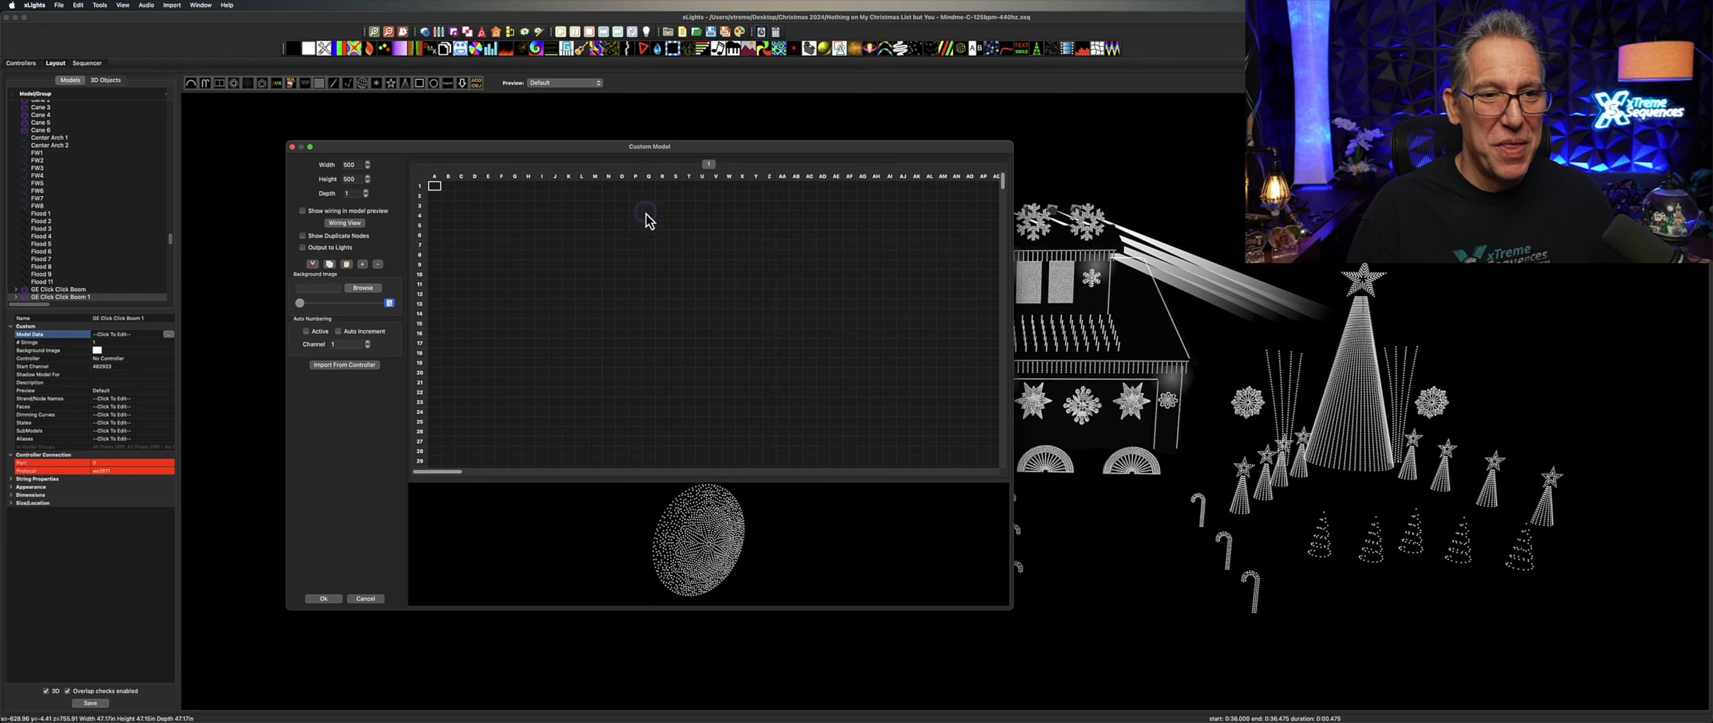
pyautogui.click(701, 280)
pyautogui.rightClick(702, 282)
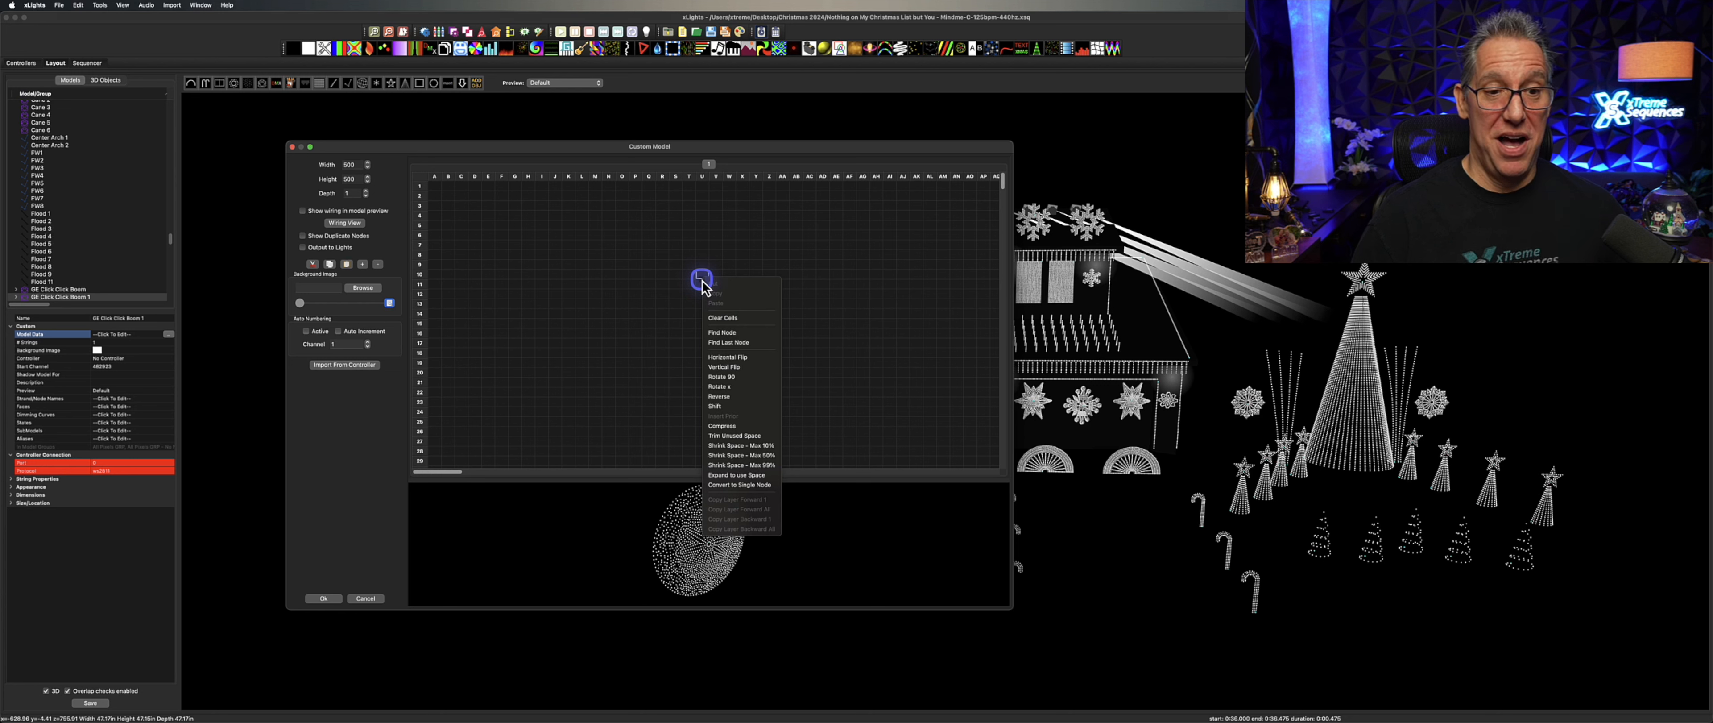
pyautogui.click(743, 387)
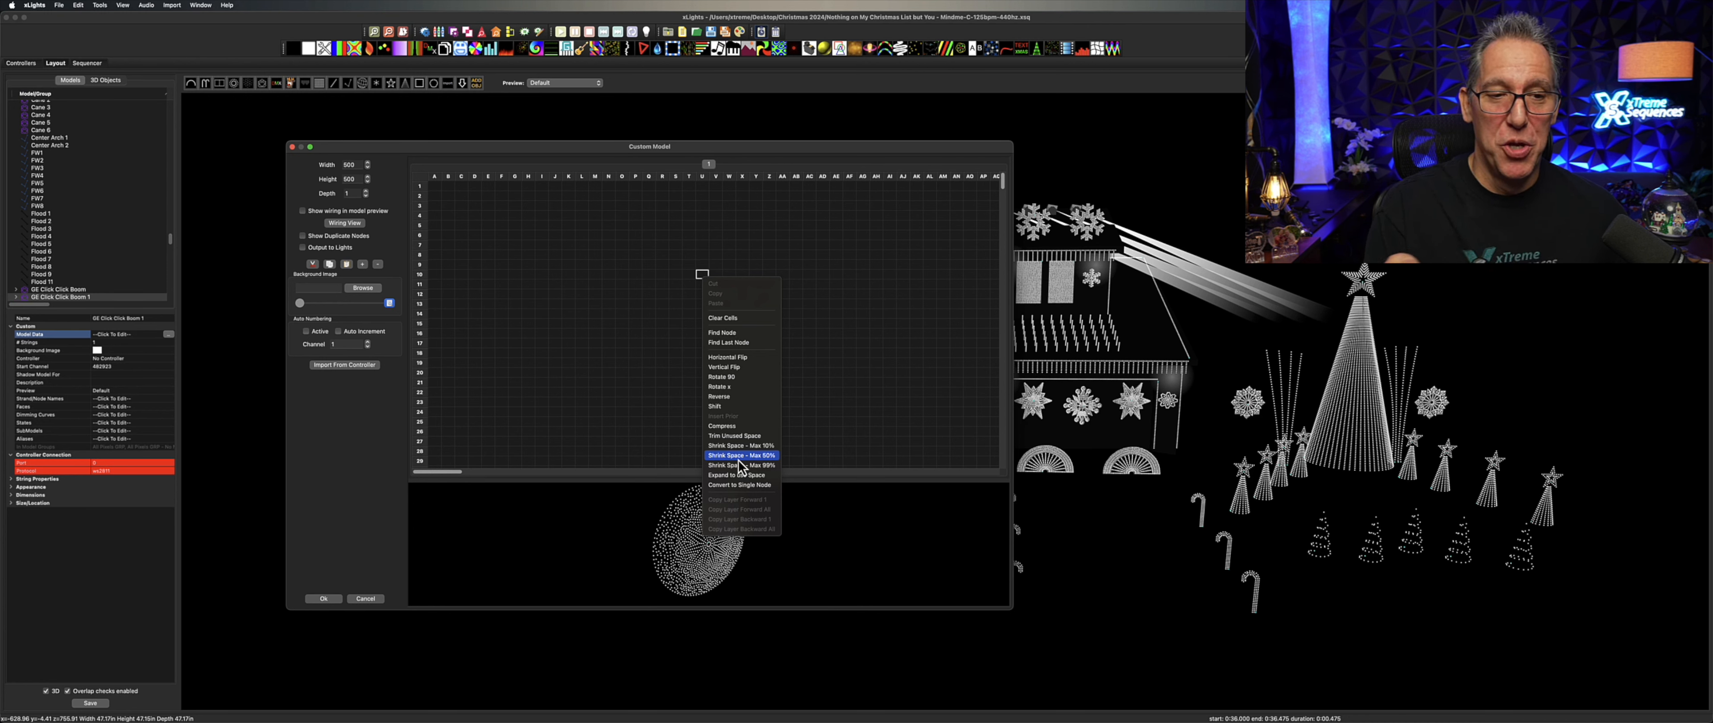
pyautogui.click(365, 598)
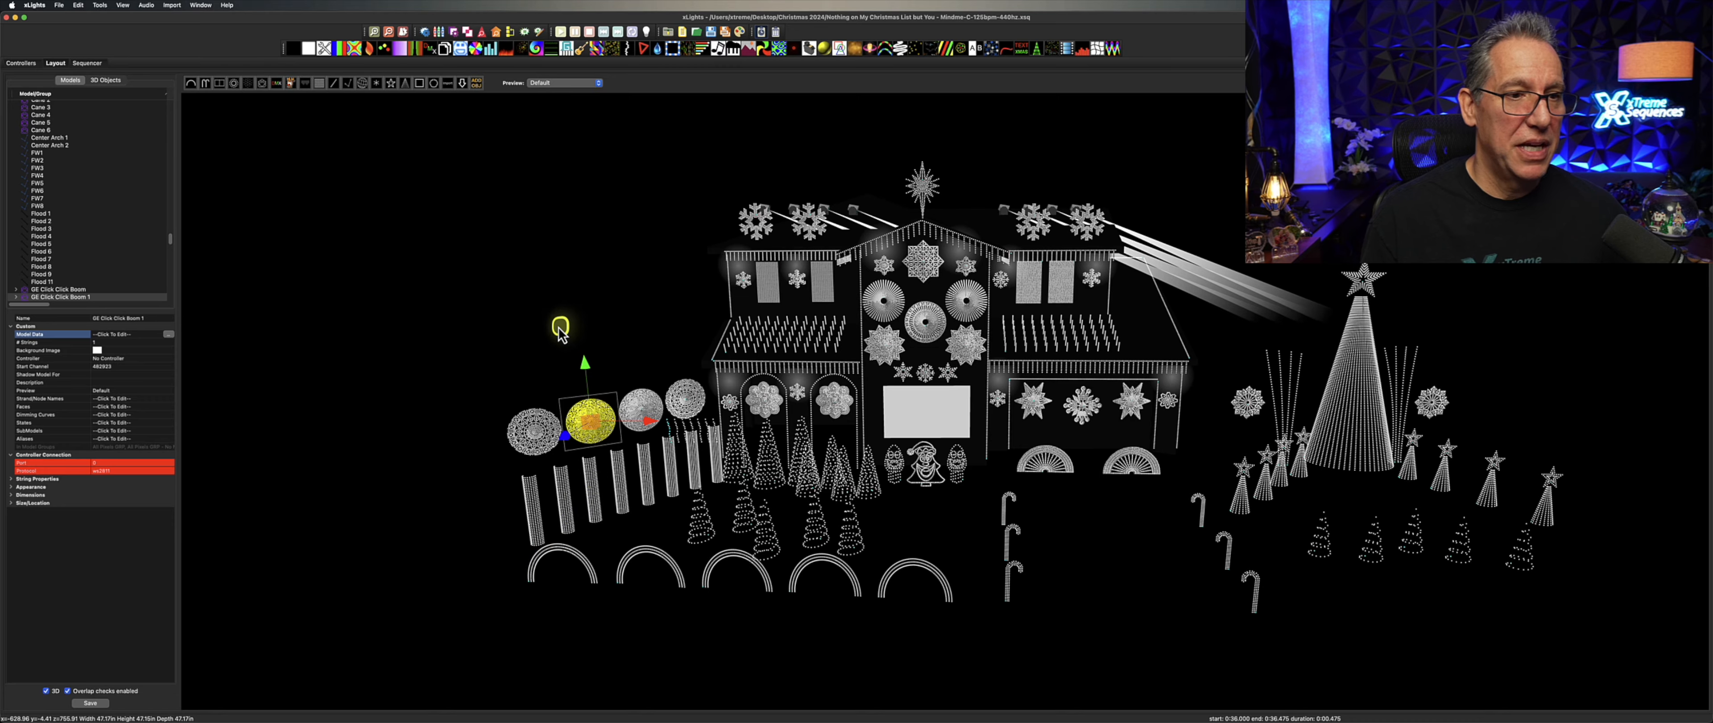
# Deselect the model and inspect the node patterns of the four round models above the columns beside the house
pyautogui.click(558, 327)
pyautogui.scroll(5, 605, 379)
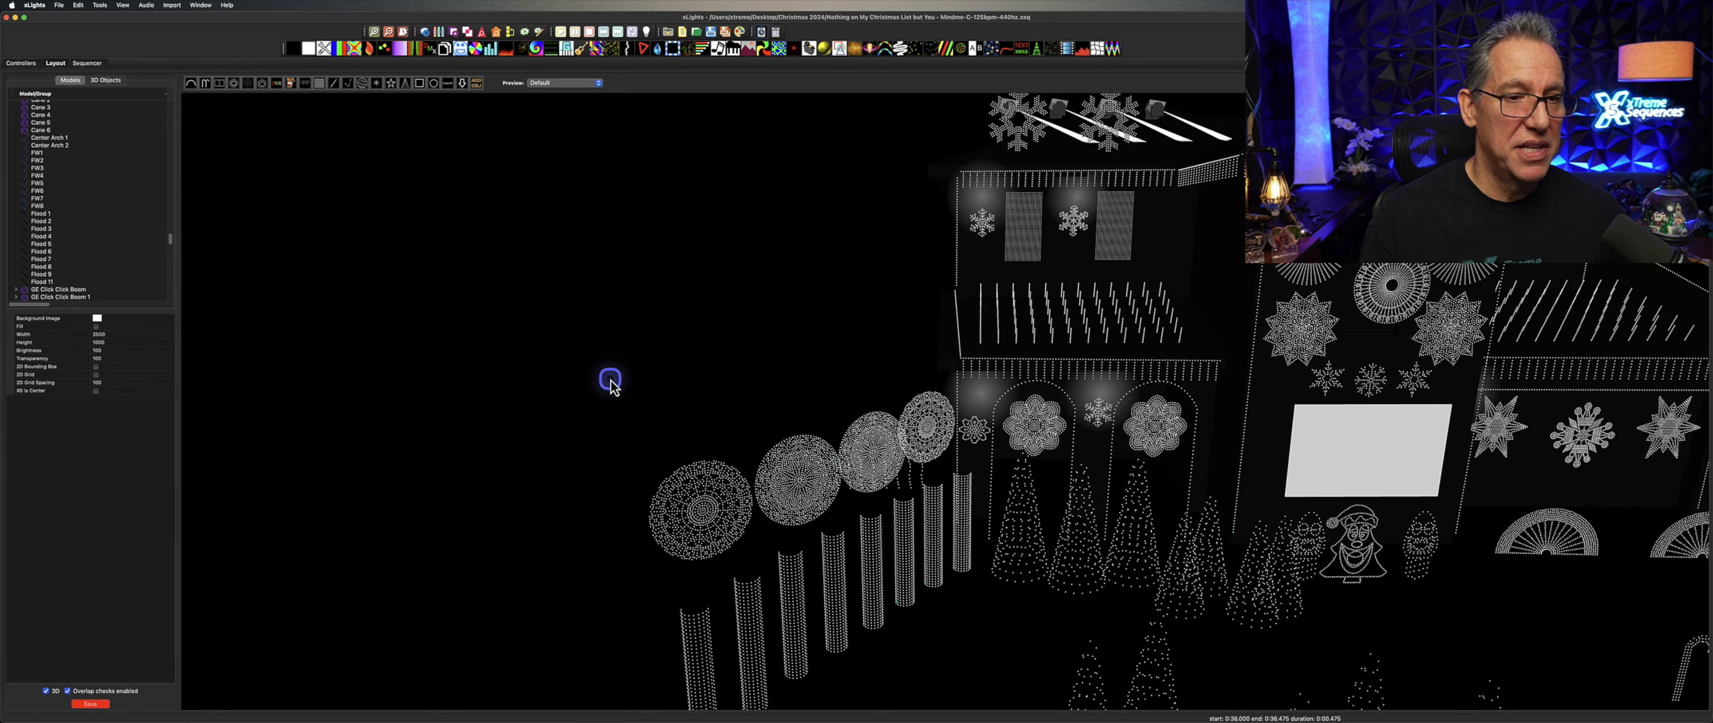
pyautogui.scroll(-2, 642, 405)
pyautogui.click(586, 370)
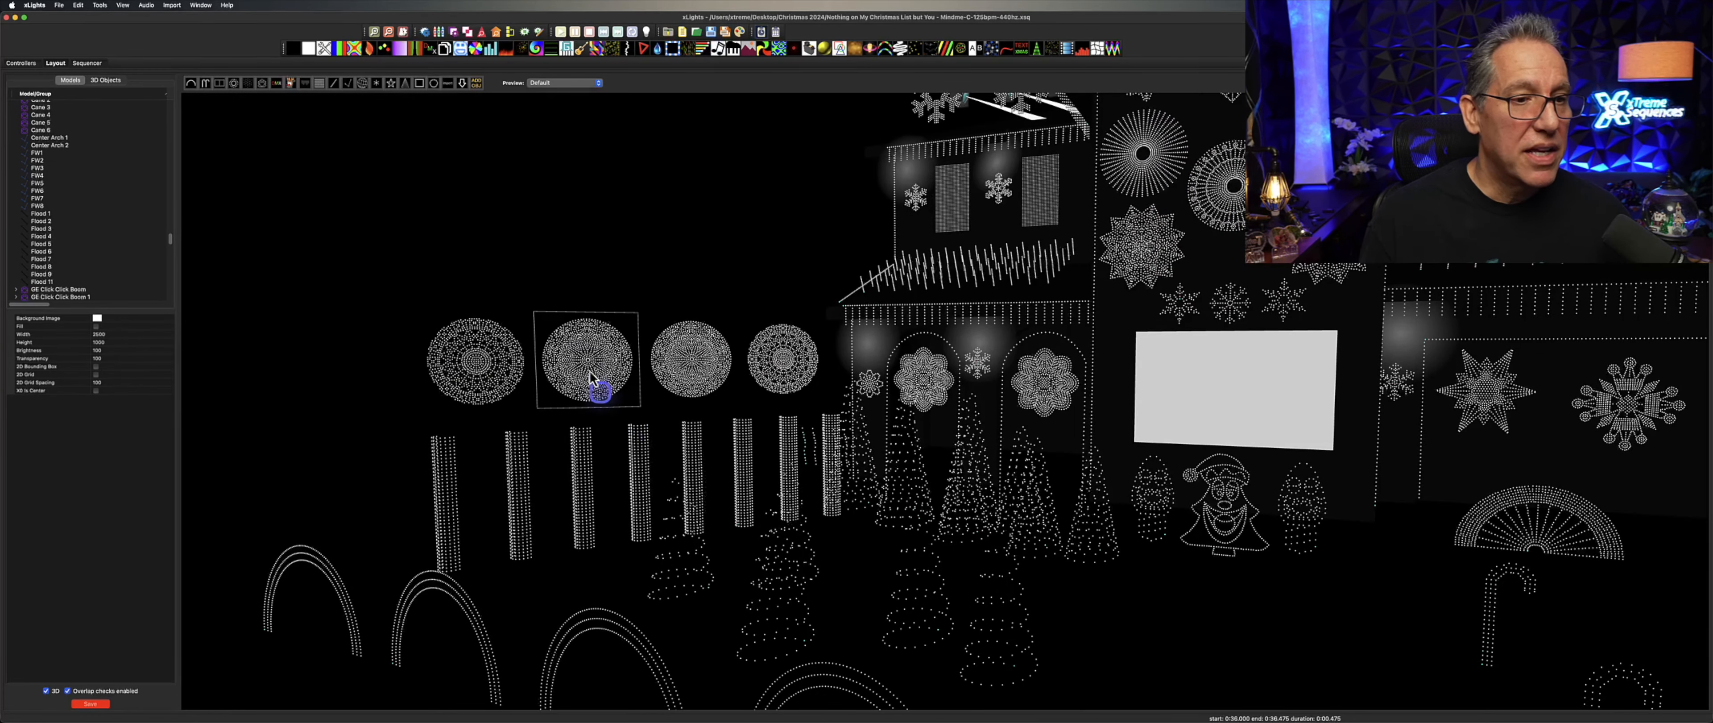
pyautogui.scroll(3, 565, 353)
pyautogui.click(725, 313)
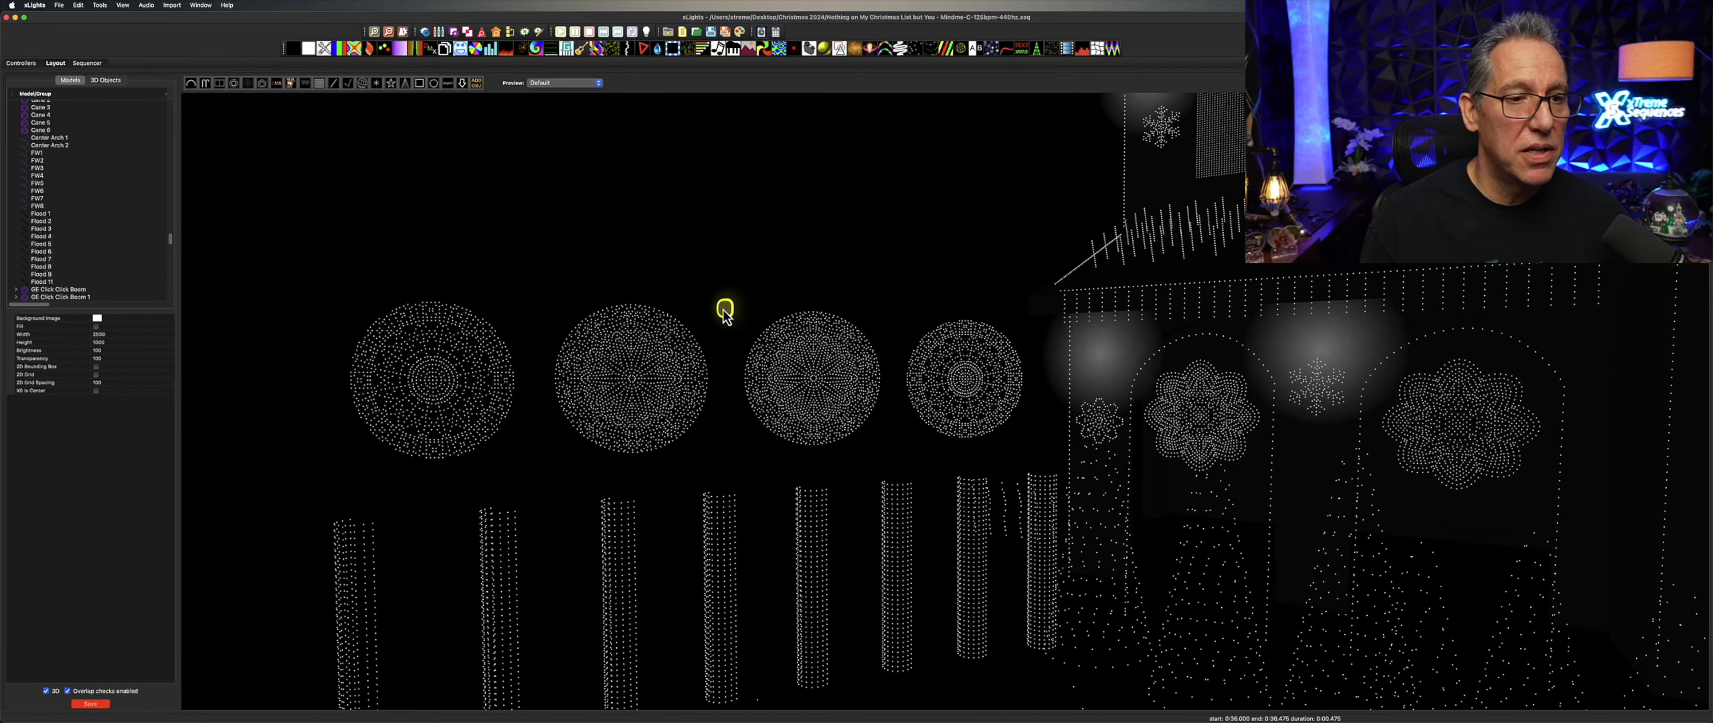
pyautogui.click(743, 414)
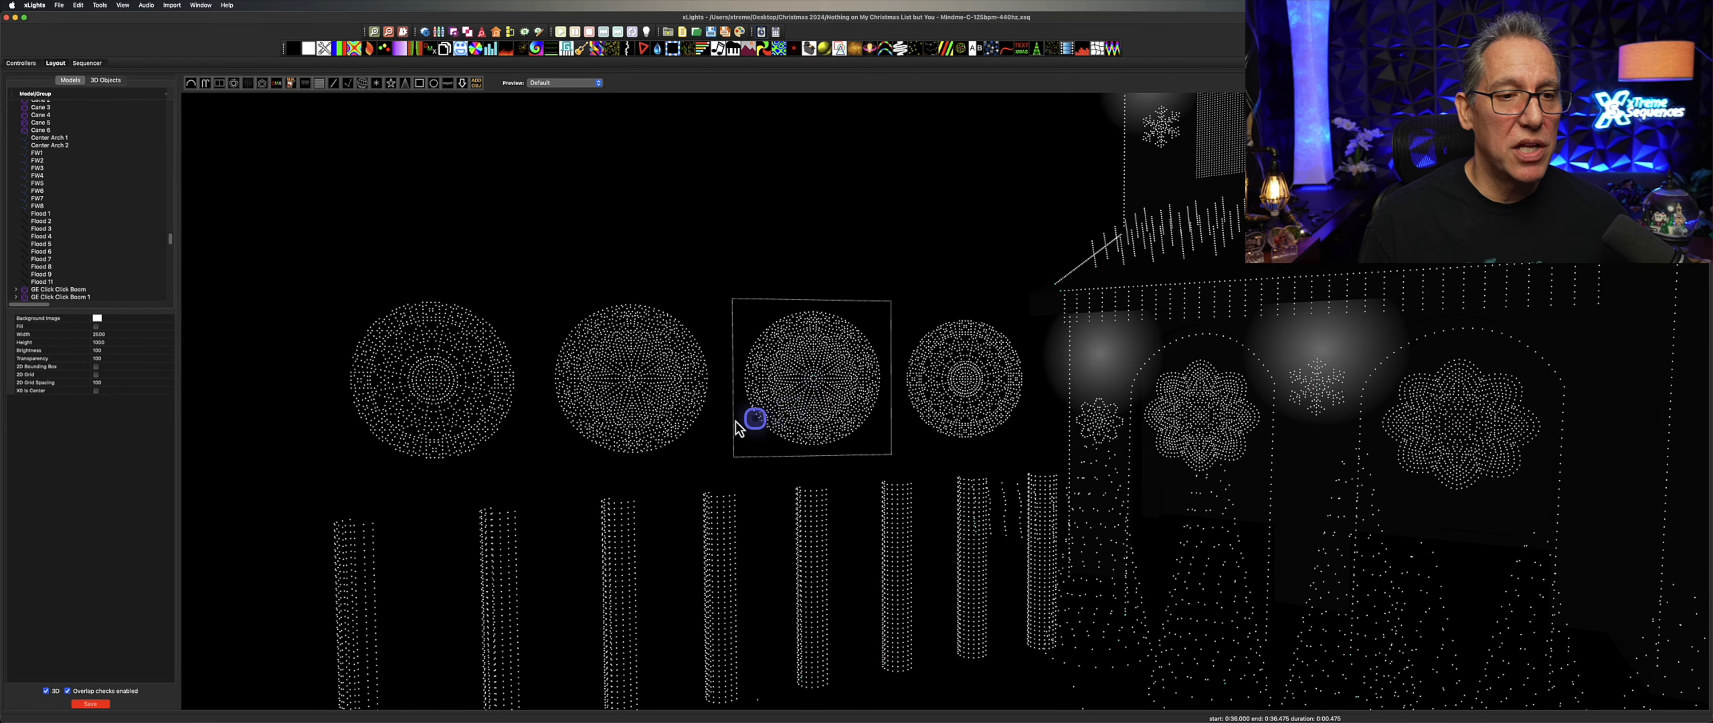
pyautogui.click(617, 399)
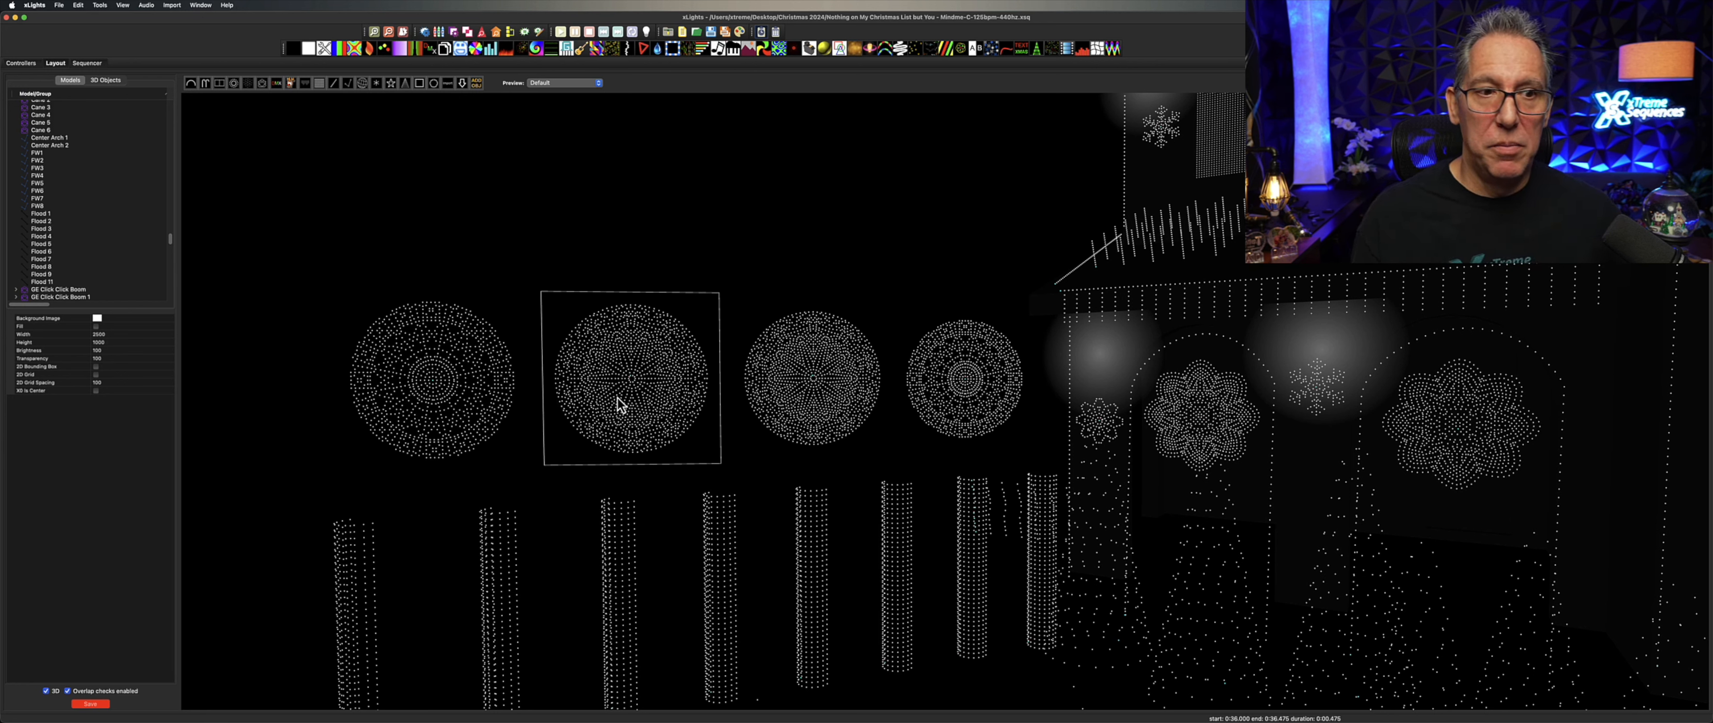
# Reset the 3D layout viewpoint and look over the whole house display
pyautogui.click(749, 306)
pyautogui.rightClick(796, 250)
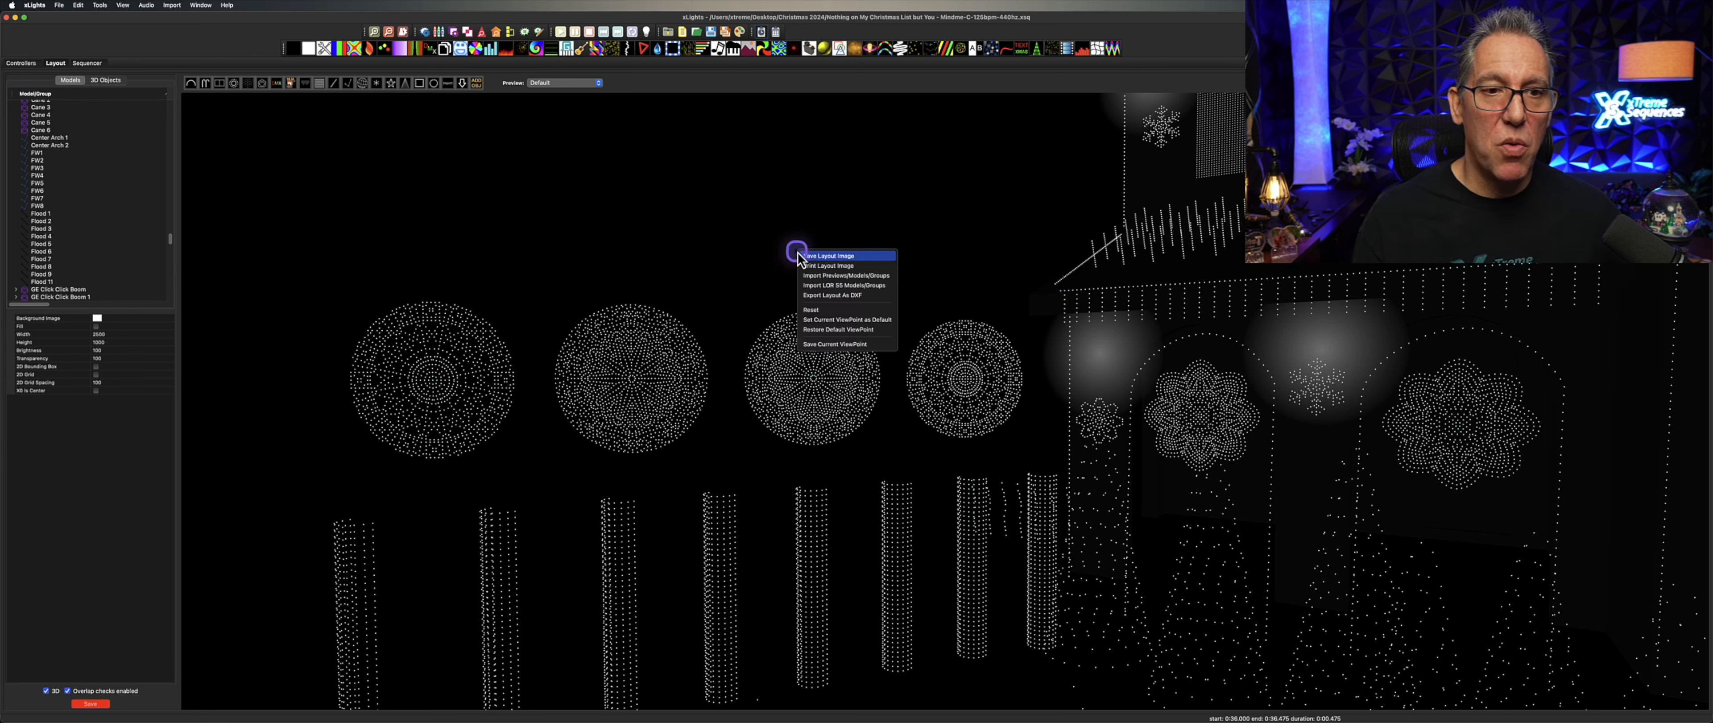
pyautogui.click(825, 310)
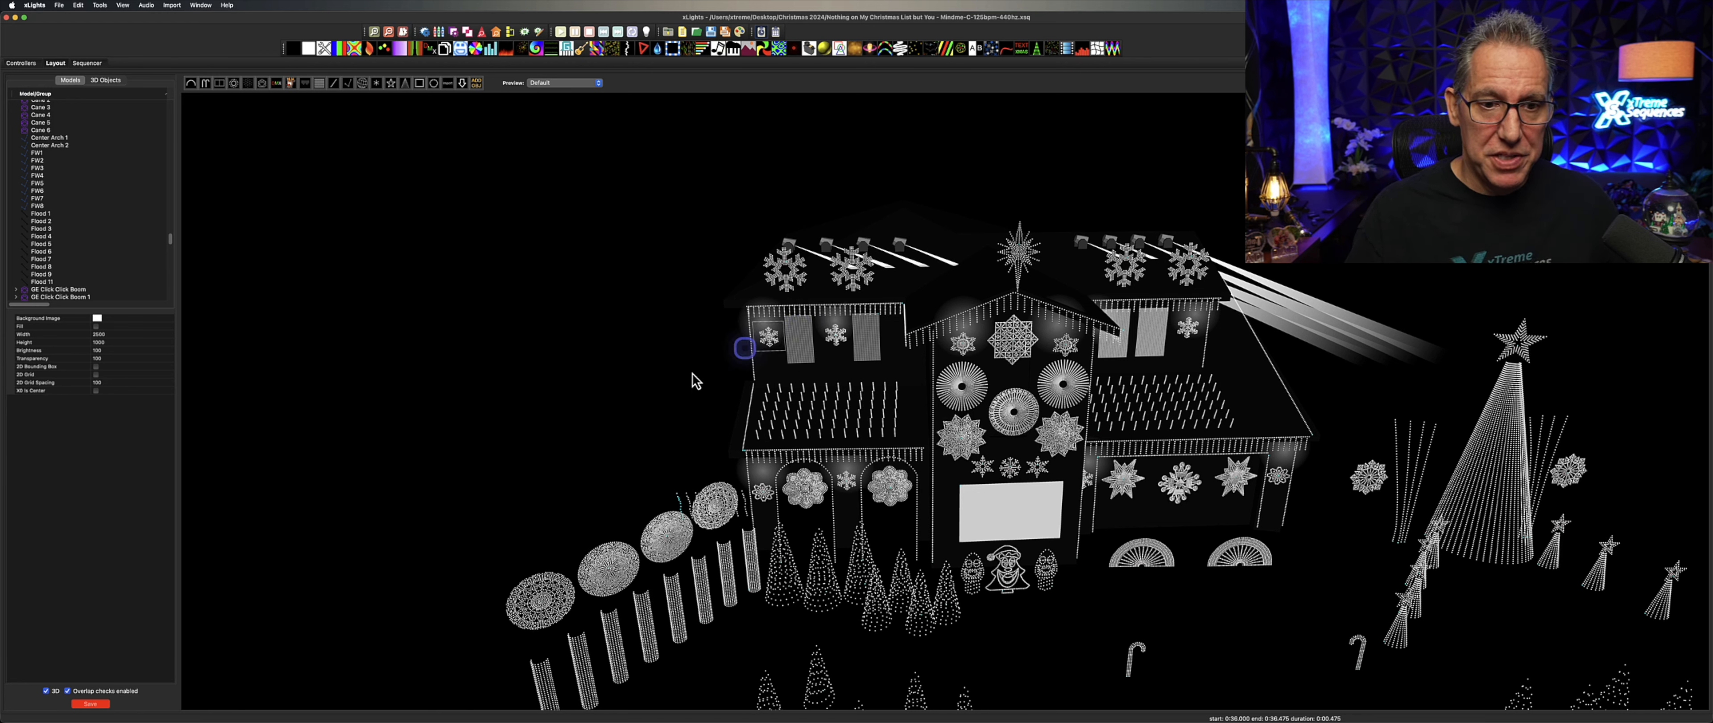
pyautogui.moveTo(639, 386); pyautogui.dragTo(615, 342)
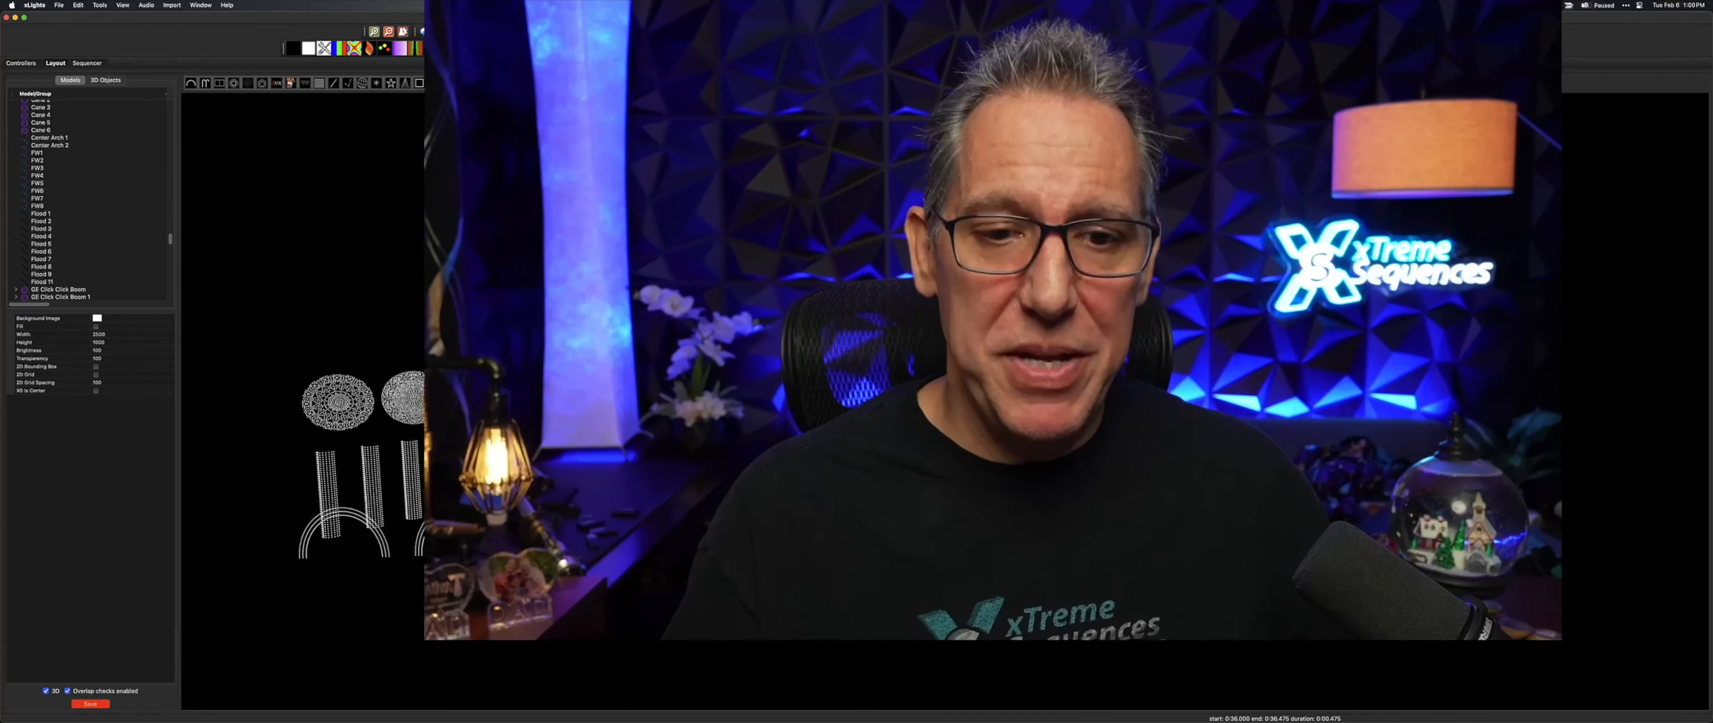